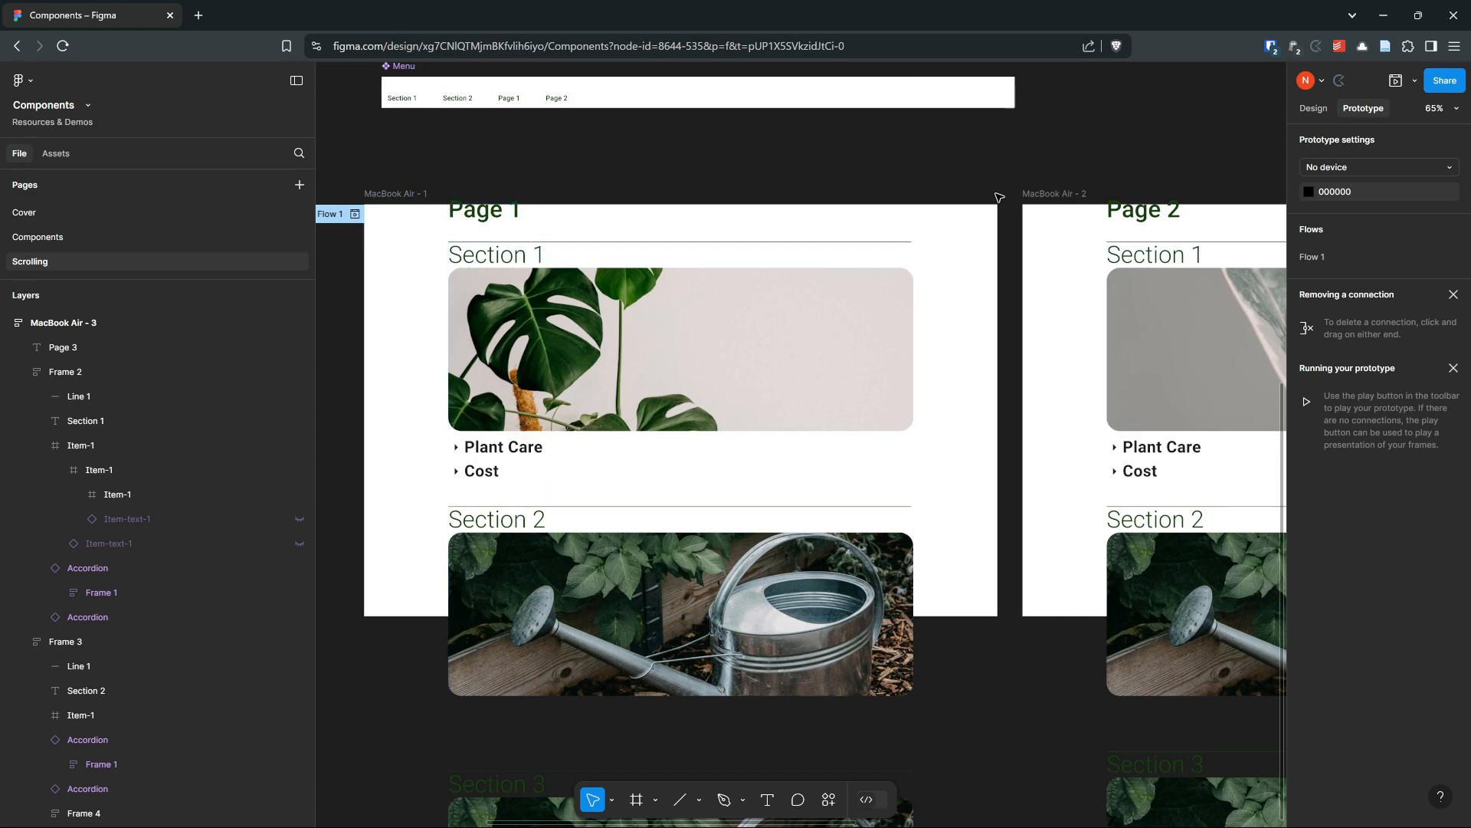
Pan across the canvas to examine the Page 1, Page 2 and Page 3 frames and the Menu
scroll(536, 222, "right", 7)
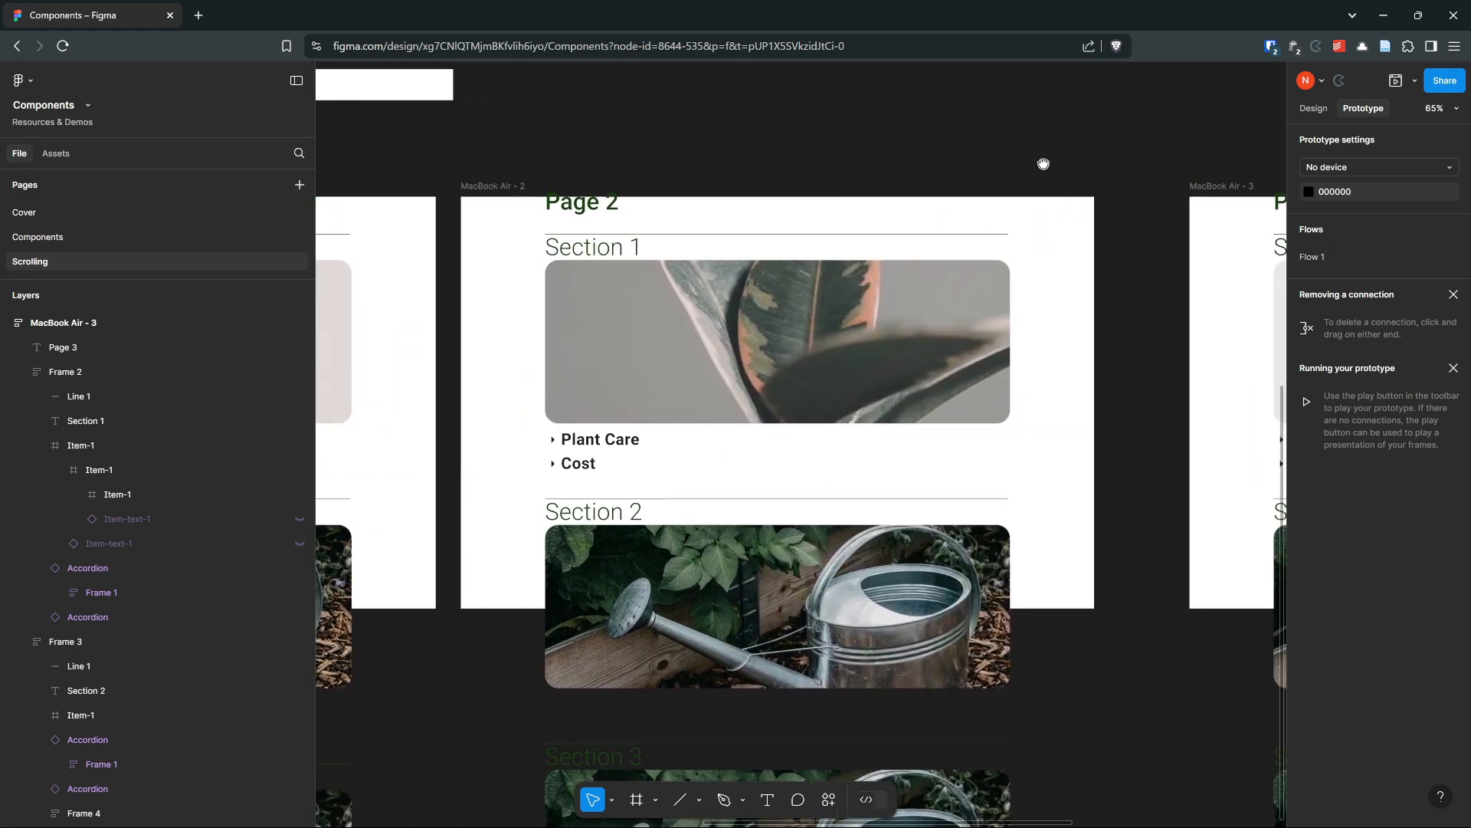
scroll(1042, 164, "right", 9)
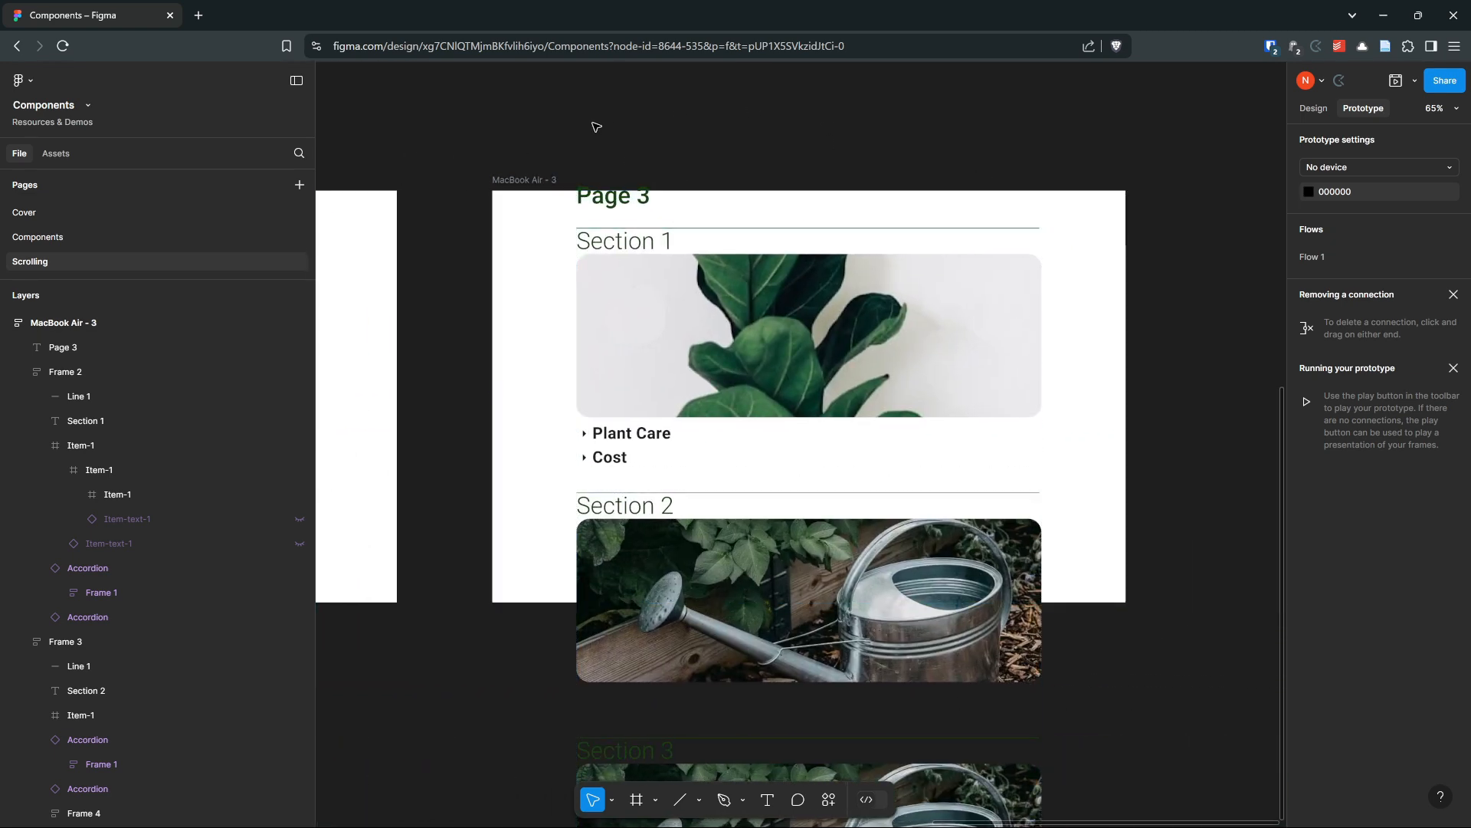
left_click_drag(558, 128, 1163, 124)
left_click_drag(634, 125, 1145, 147)
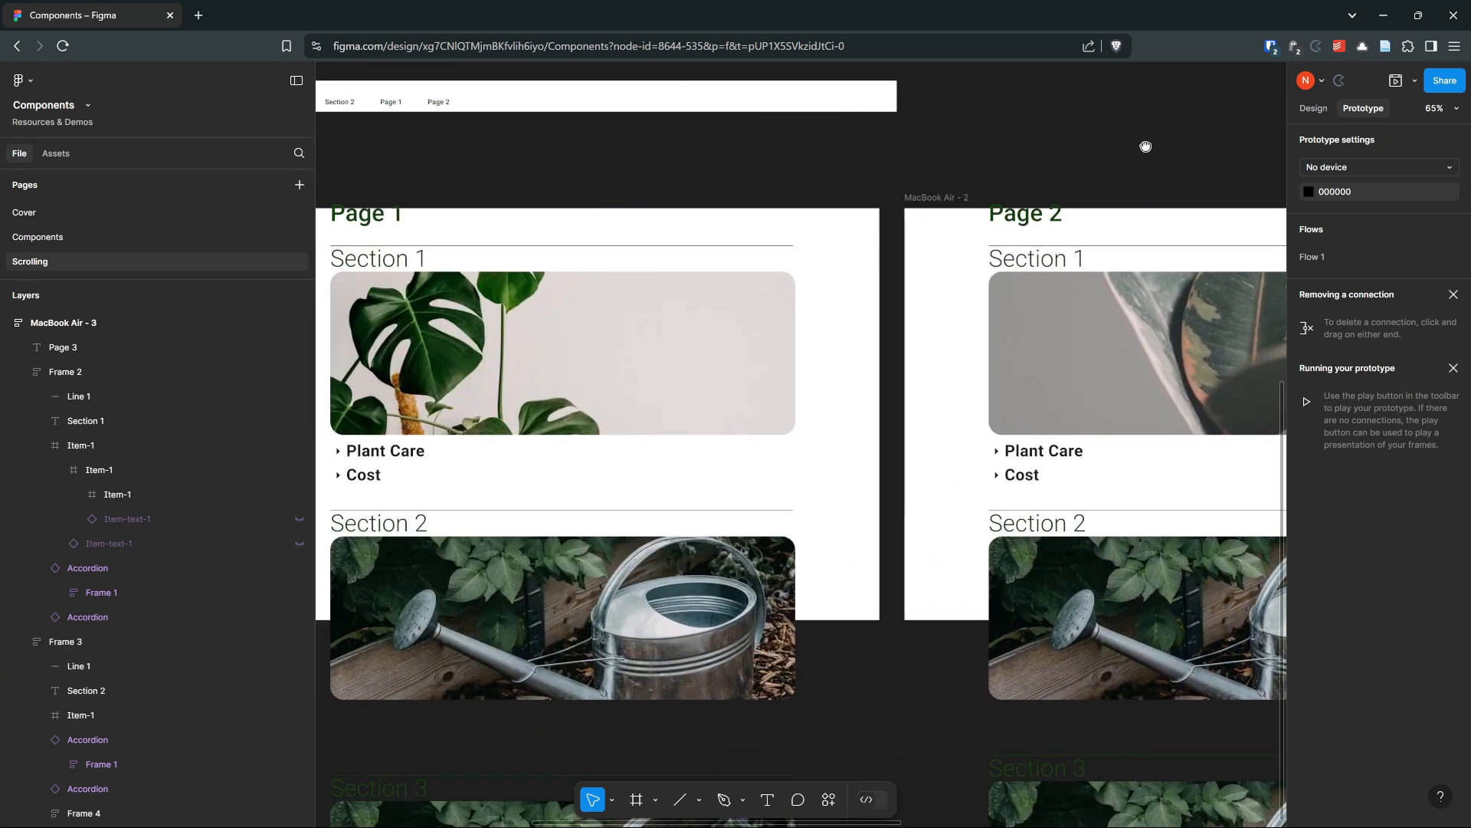
left_click_drag(685, 183, 847, 164)
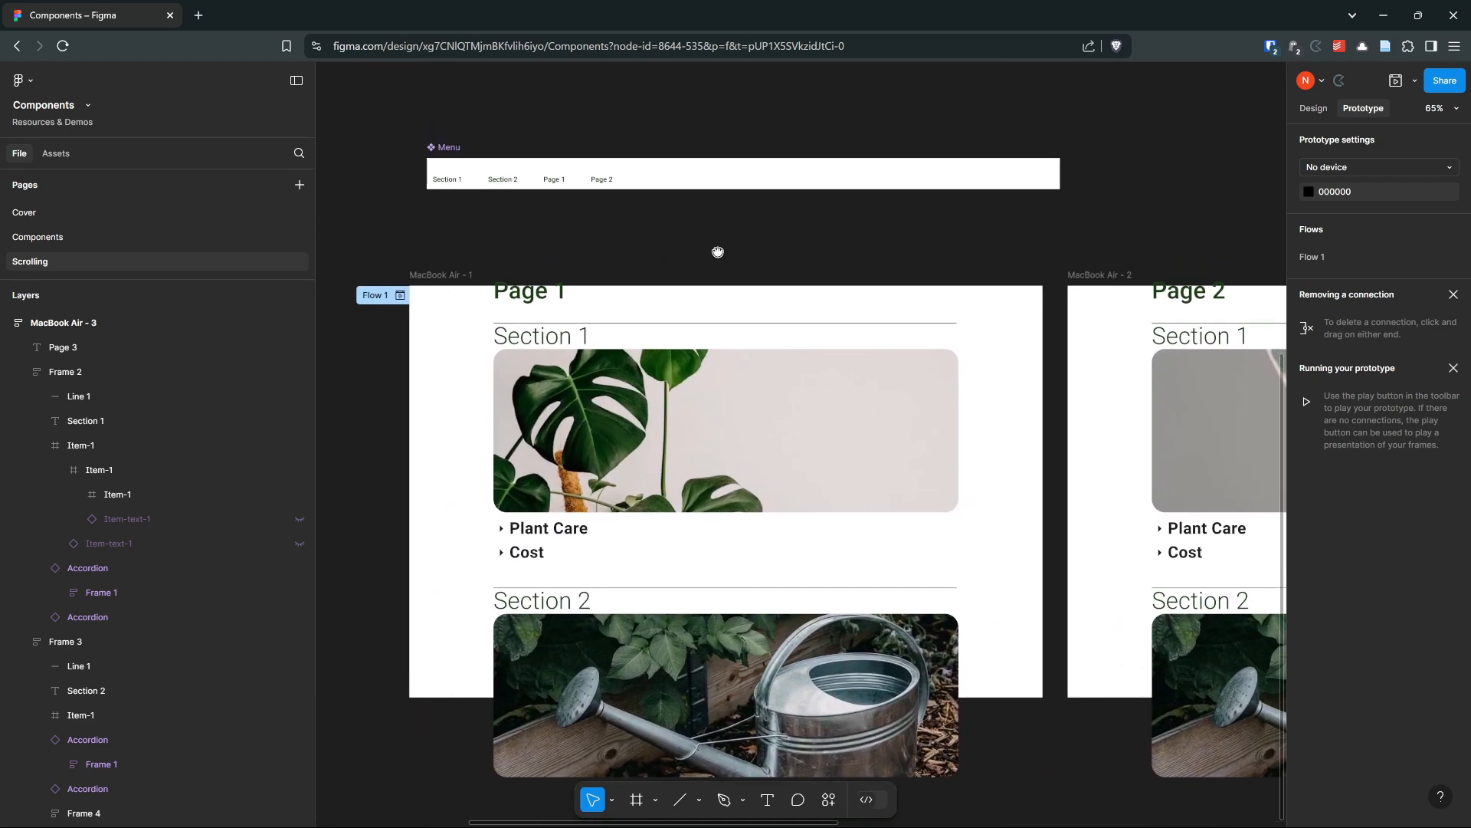
scroll(544, 276, "up", 2)
scroll(552, 214, "up", 4)
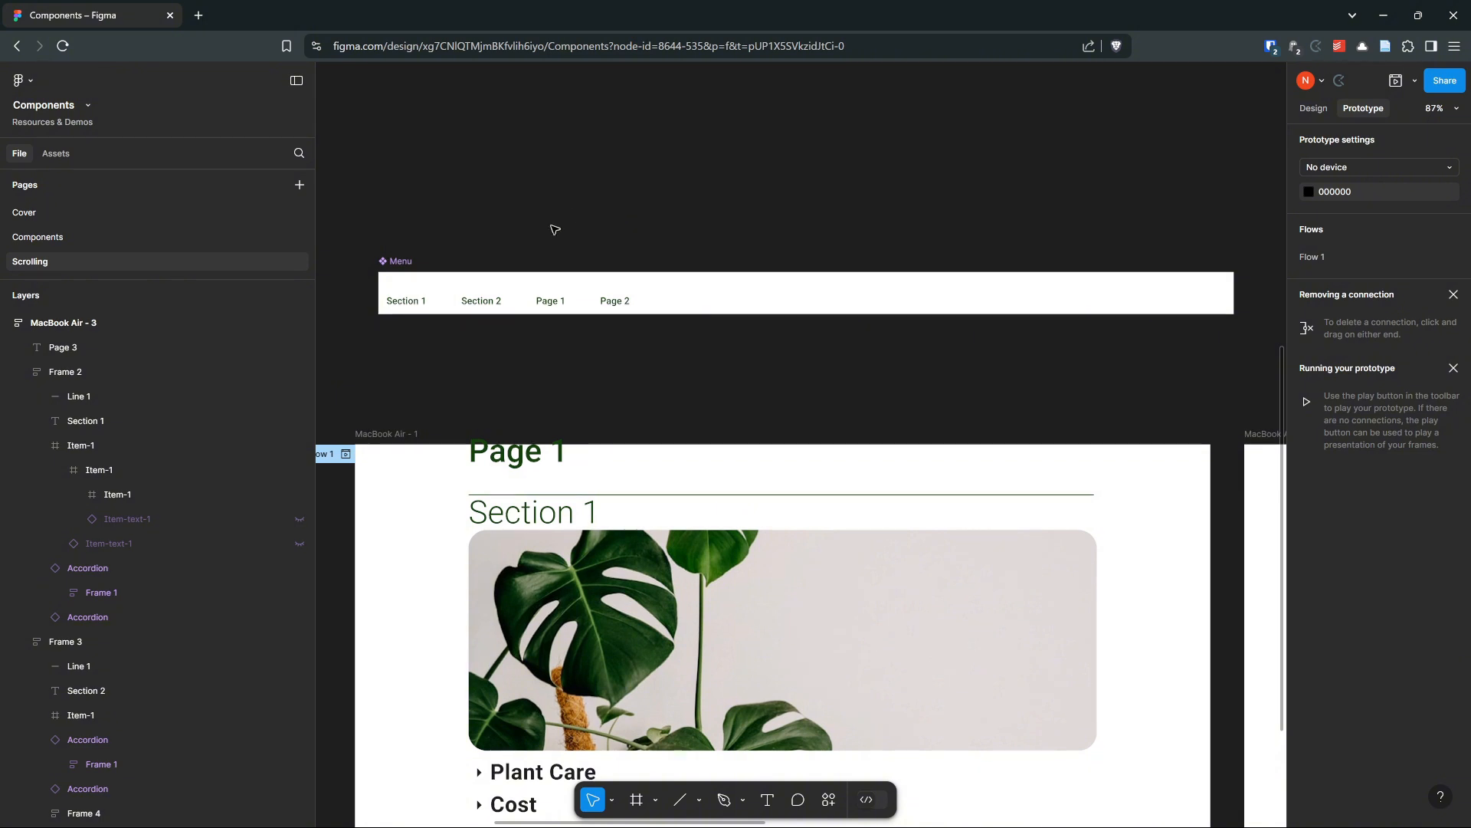
Select the Menu component and examine its design properties
left_click(412, 261)
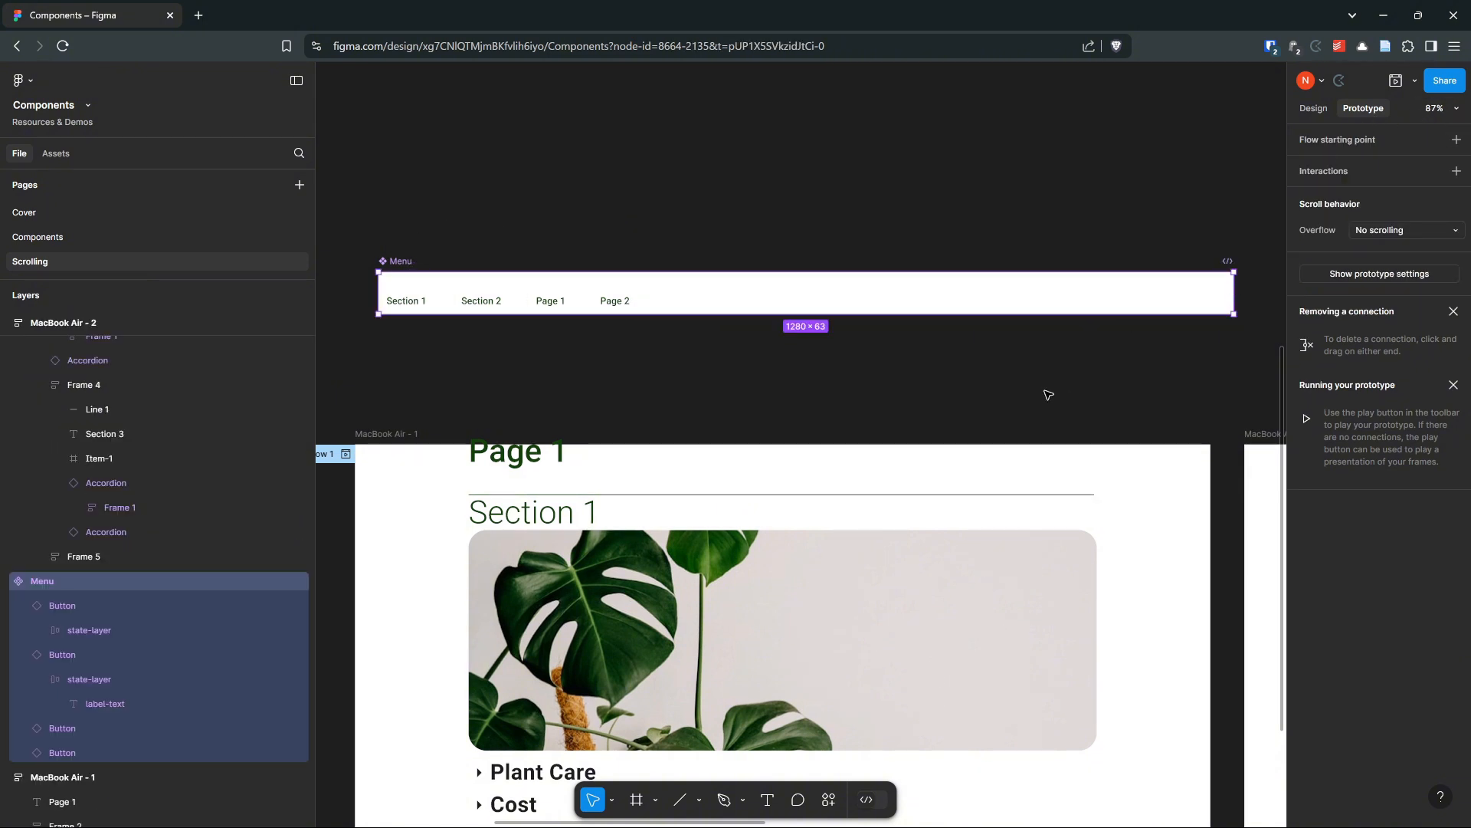
scroll(880, 239, "down", 5)
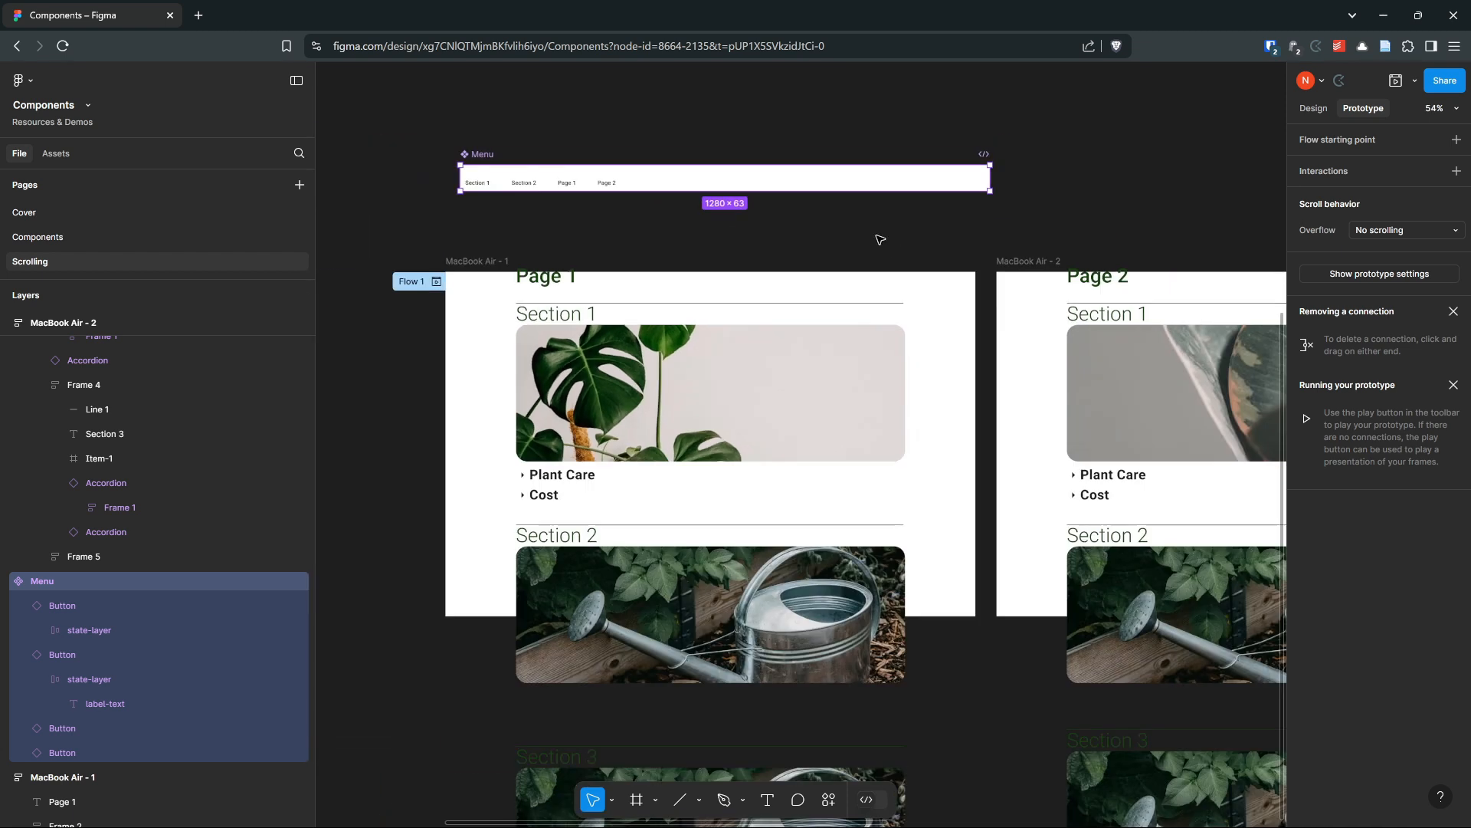
left_click_drag(1009, 237, 1046, 260)
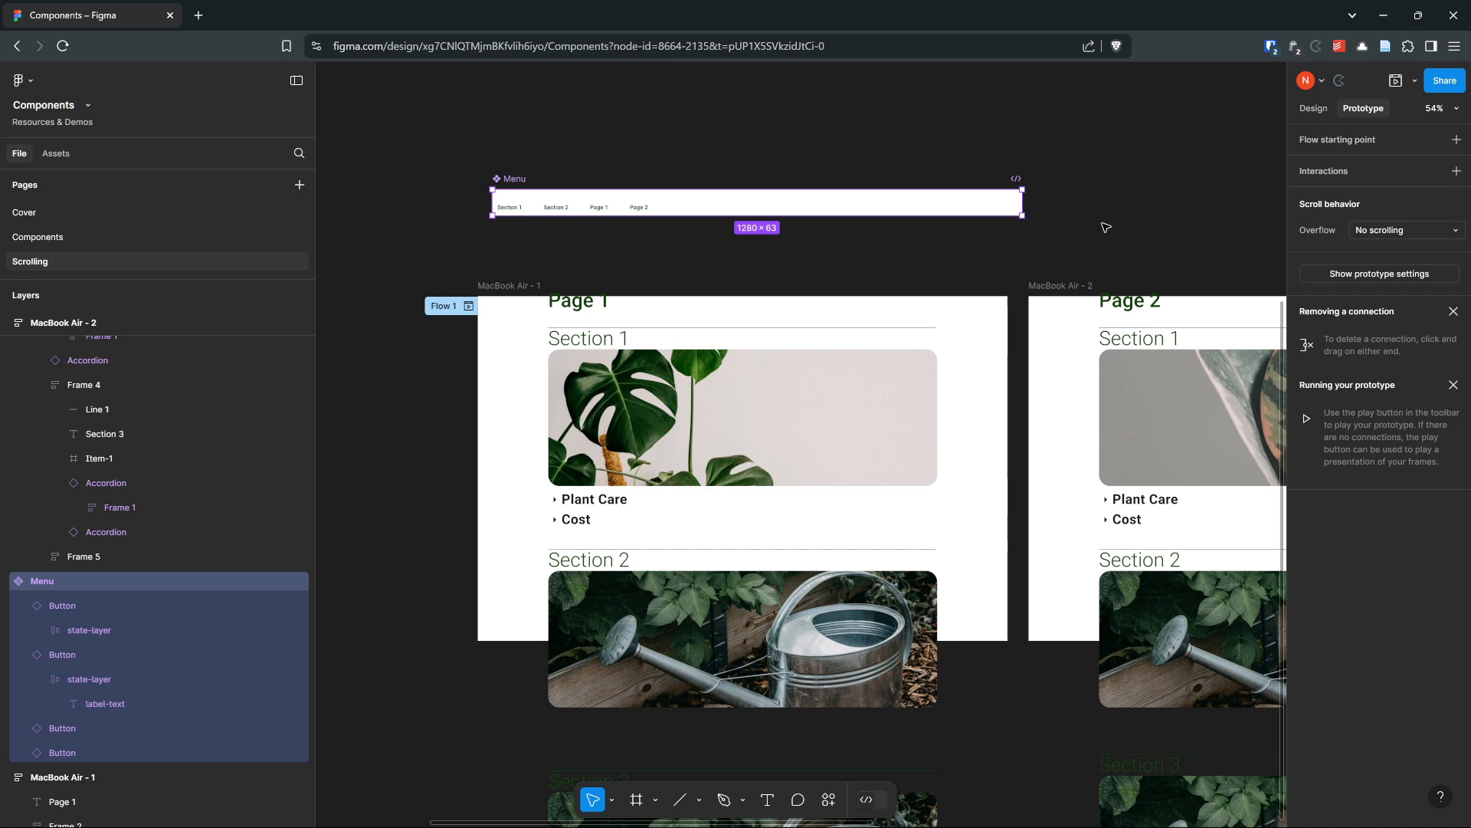
left_click(1312, 108)
scroll(643, 278, "up", 5)
scroll(719, 215, "down", 3)
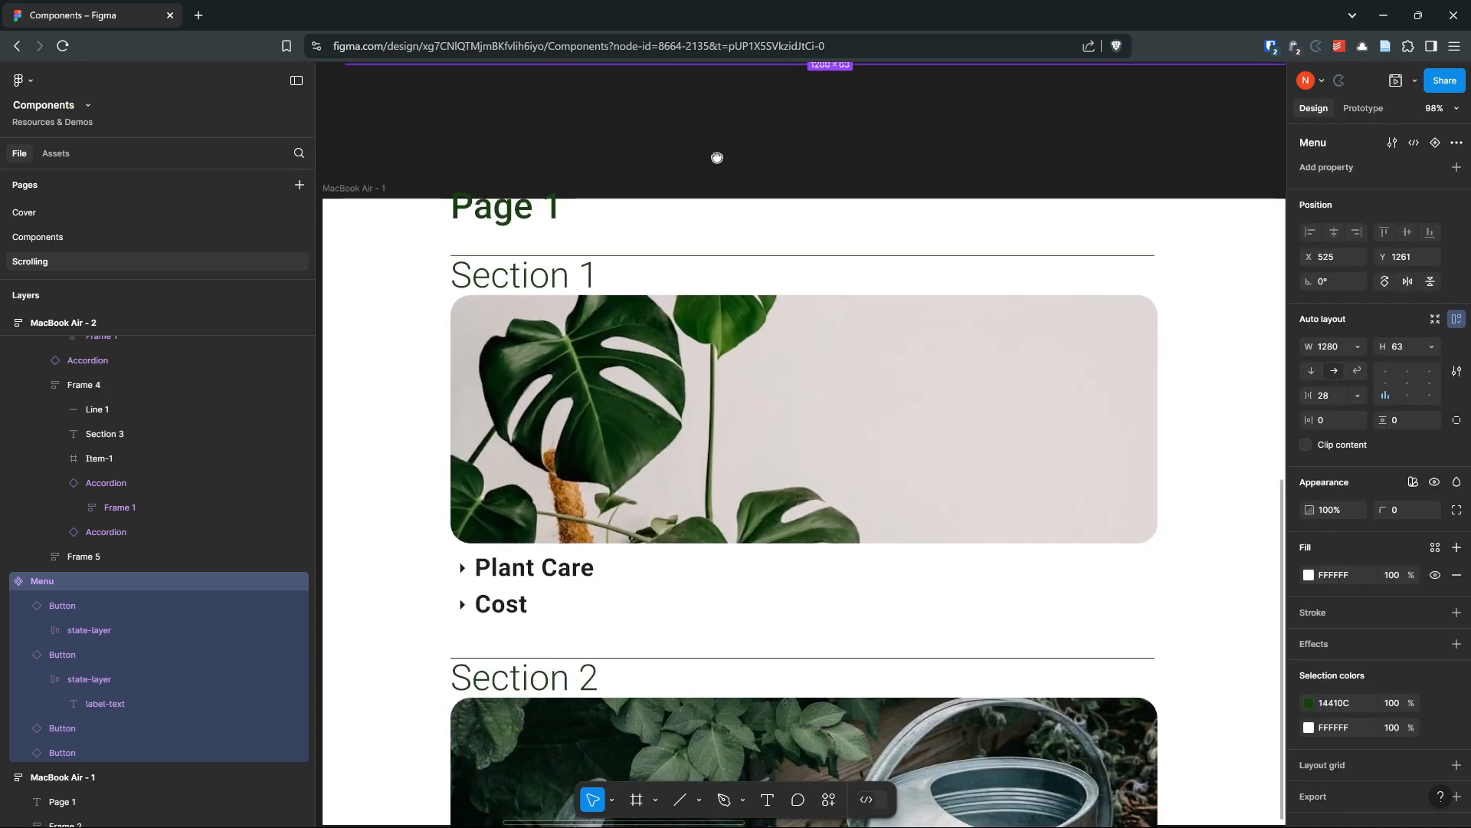
scroll(716, 154, "down", 1)
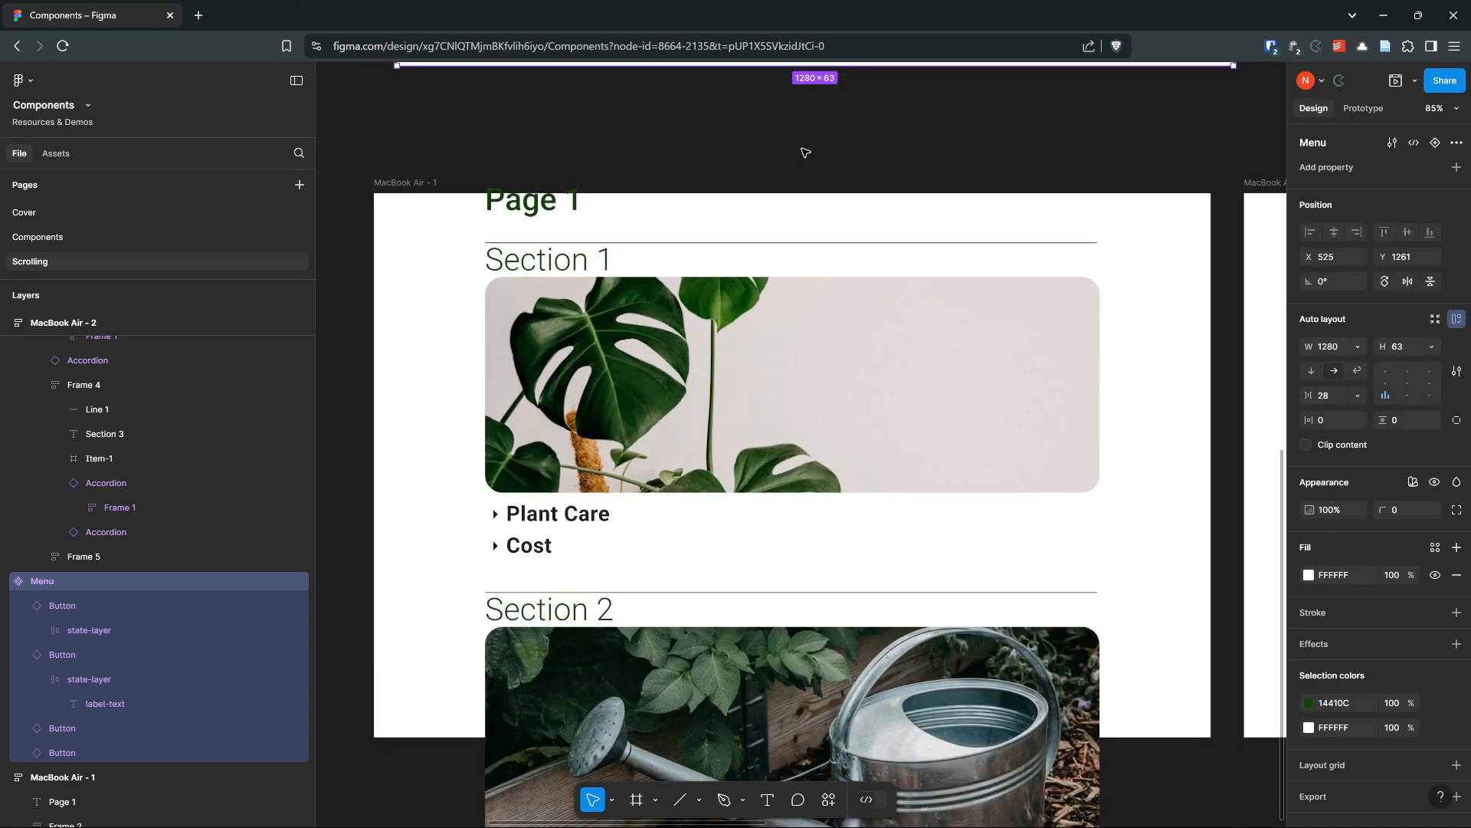
left_click(925, 151)
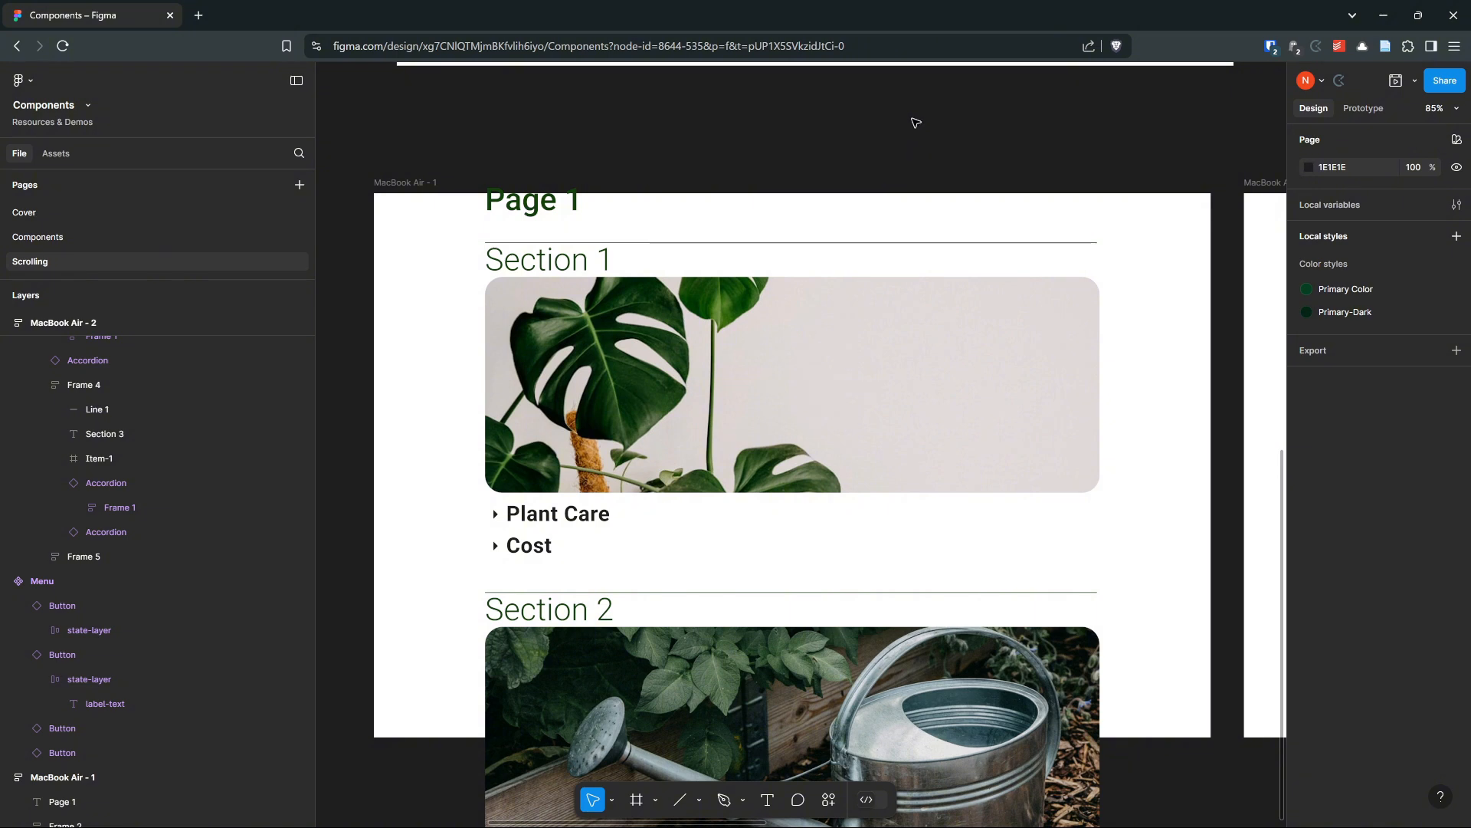
Connect the Page 1 Section 1 image to the MacBook Air - 2 frame with an On click Navigate to interaction
scroll(919, 132, "down", 5)
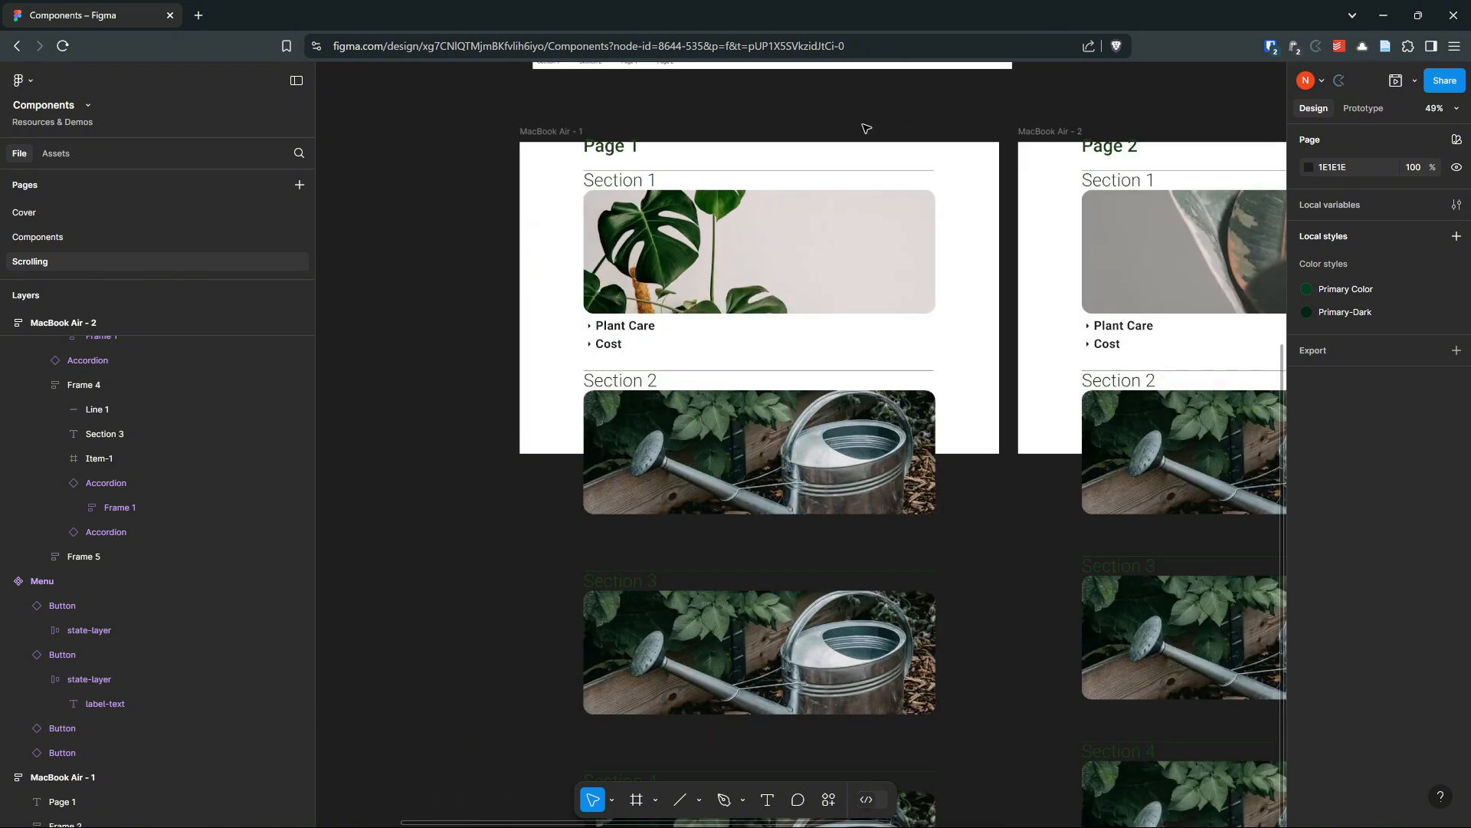
left_click(774, 157)
scroll(774, 157, "up", 5)
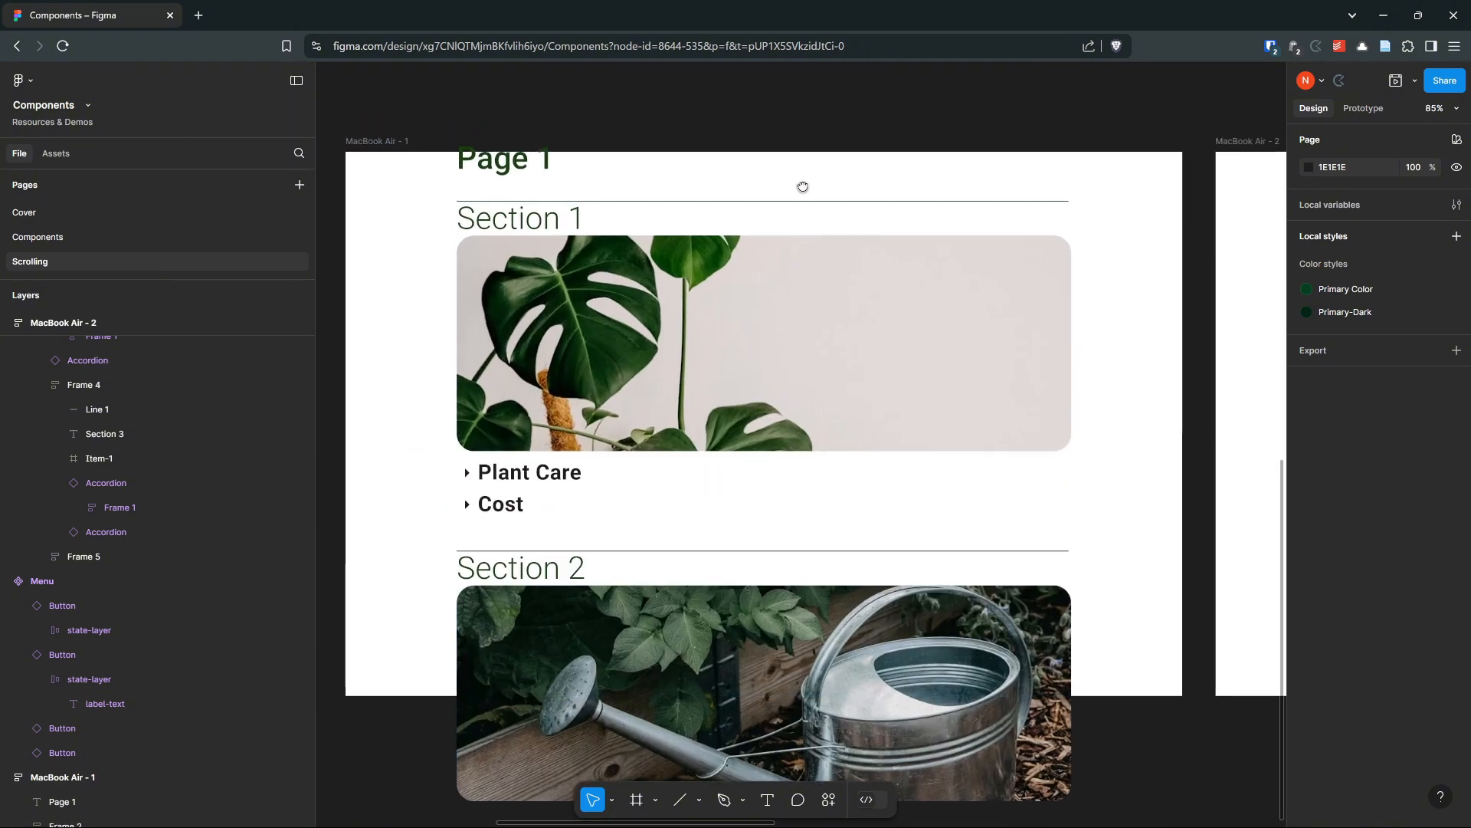
scroll(797, 167, "down", 1)
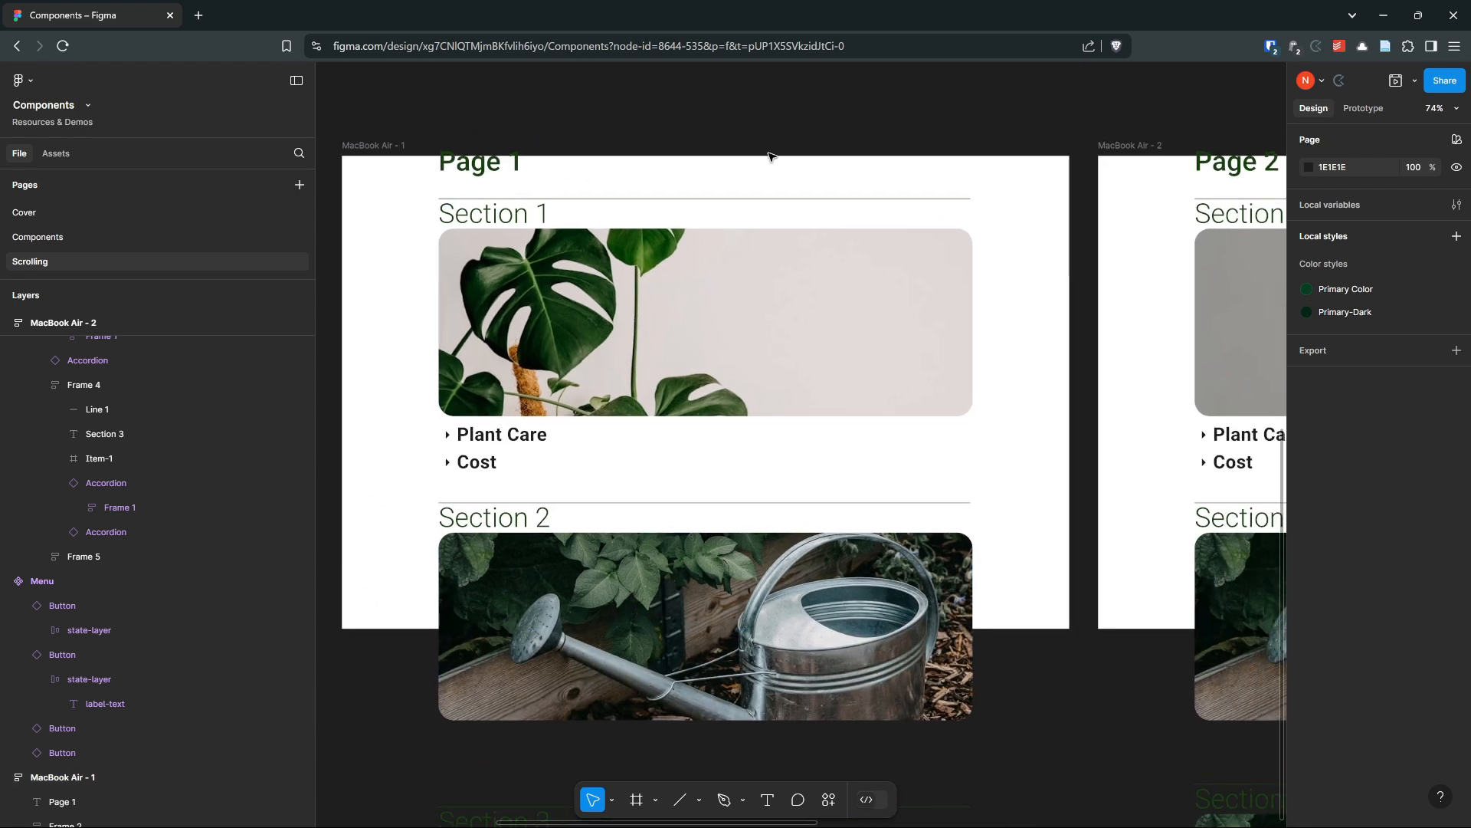
left_click(694, 344)
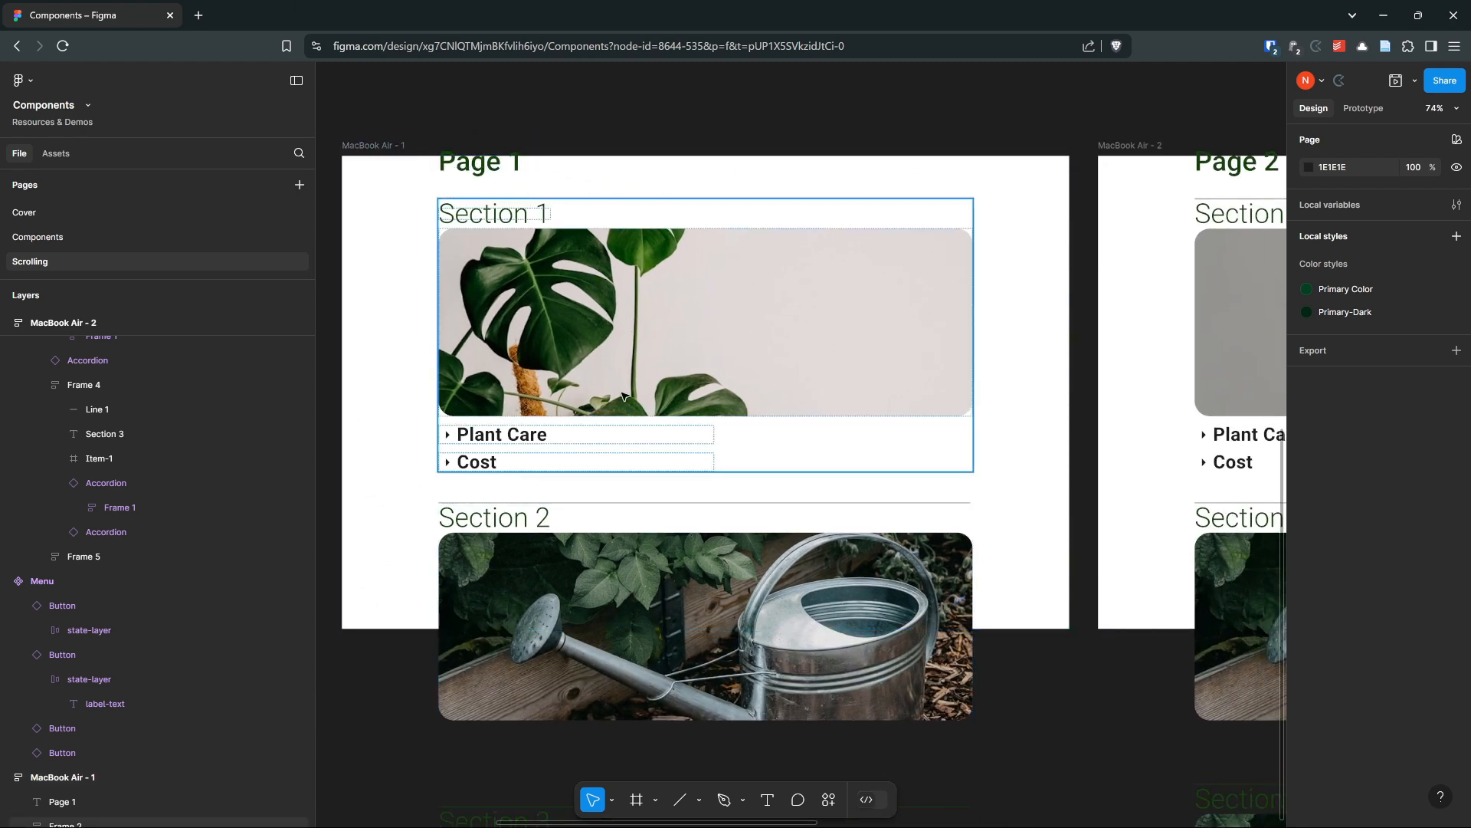
left_click_drag(1116, 336, 562, 344)
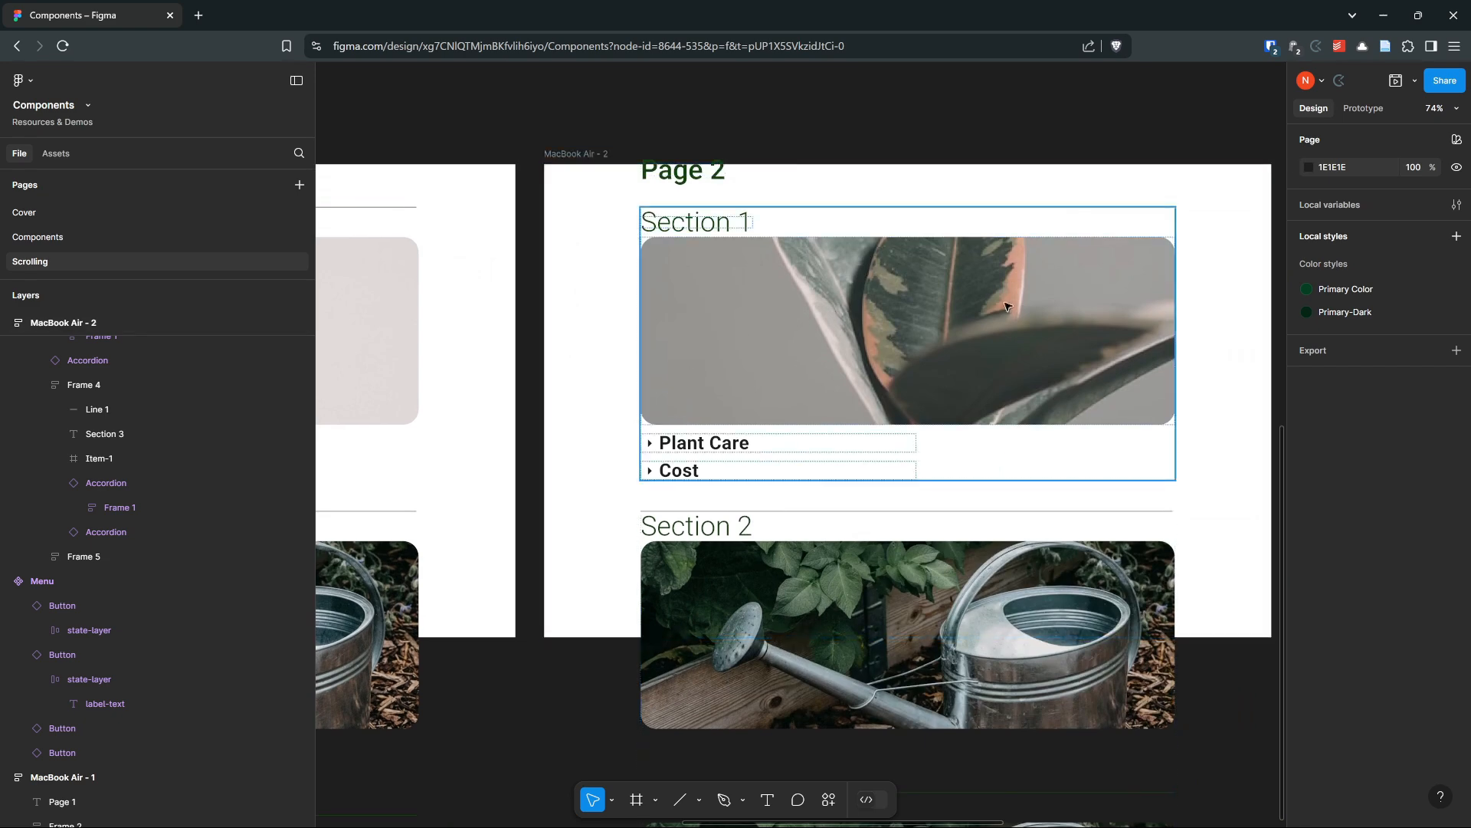
scroll(575, 377, "left", 6)
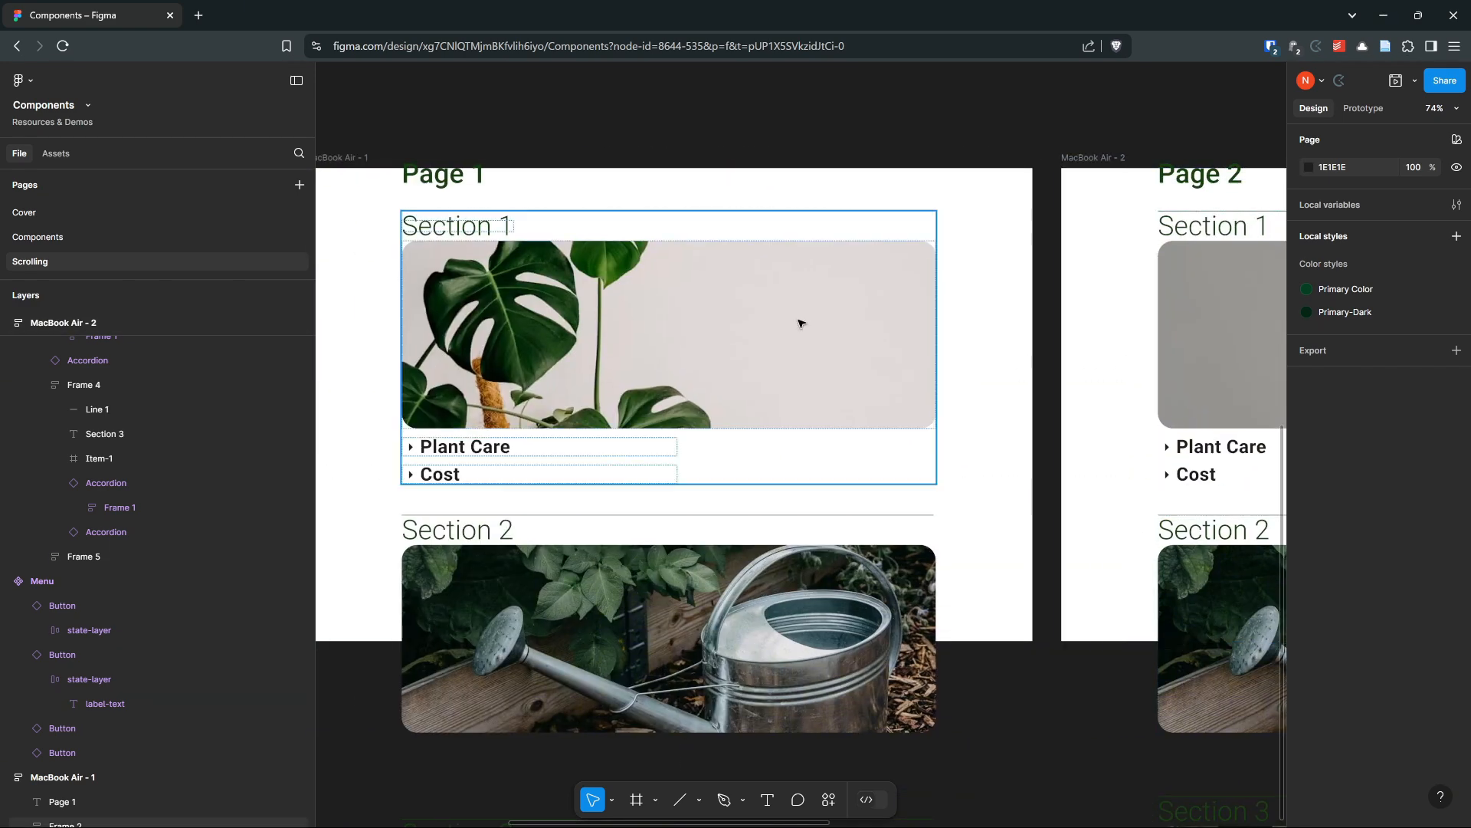
left_click(1372, 110)
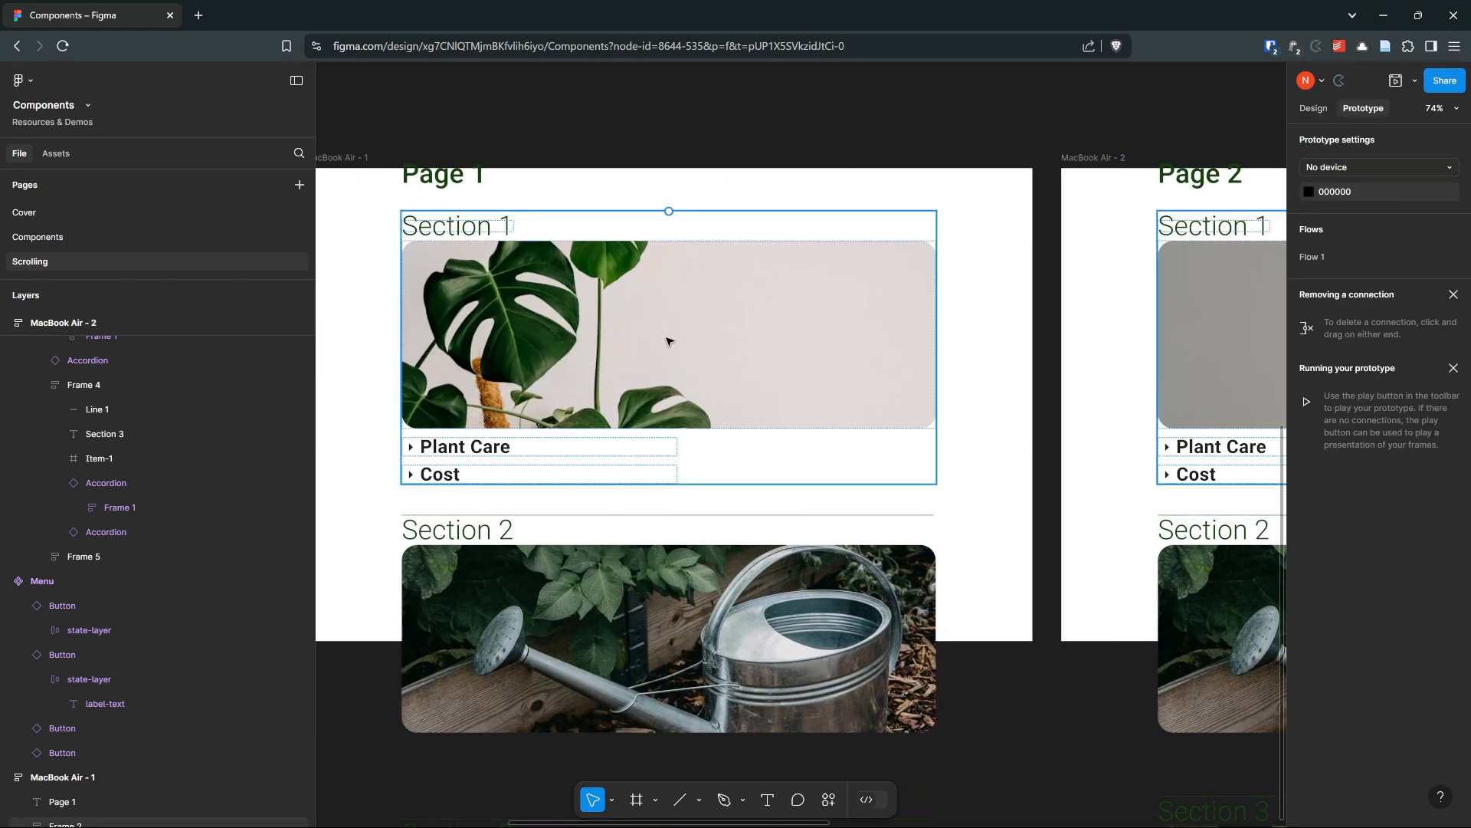
double_click(669, 340)
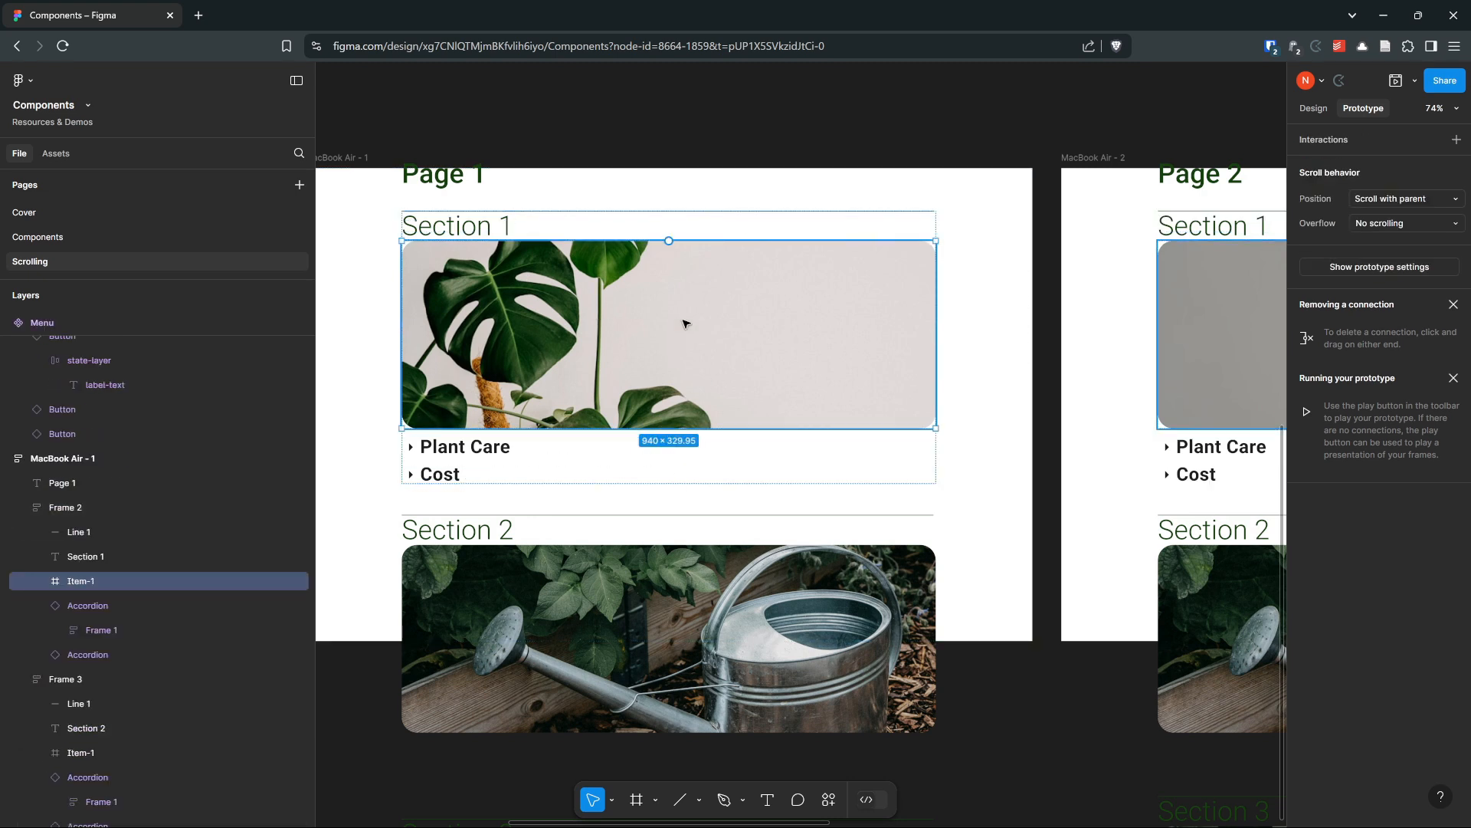
left_click_drag(935, 334, 1155, 338)
Preview the prototype from the MacBook Air - 1 frame and test clicking the Section 1 image
scroll(677, 210, "right", 5)
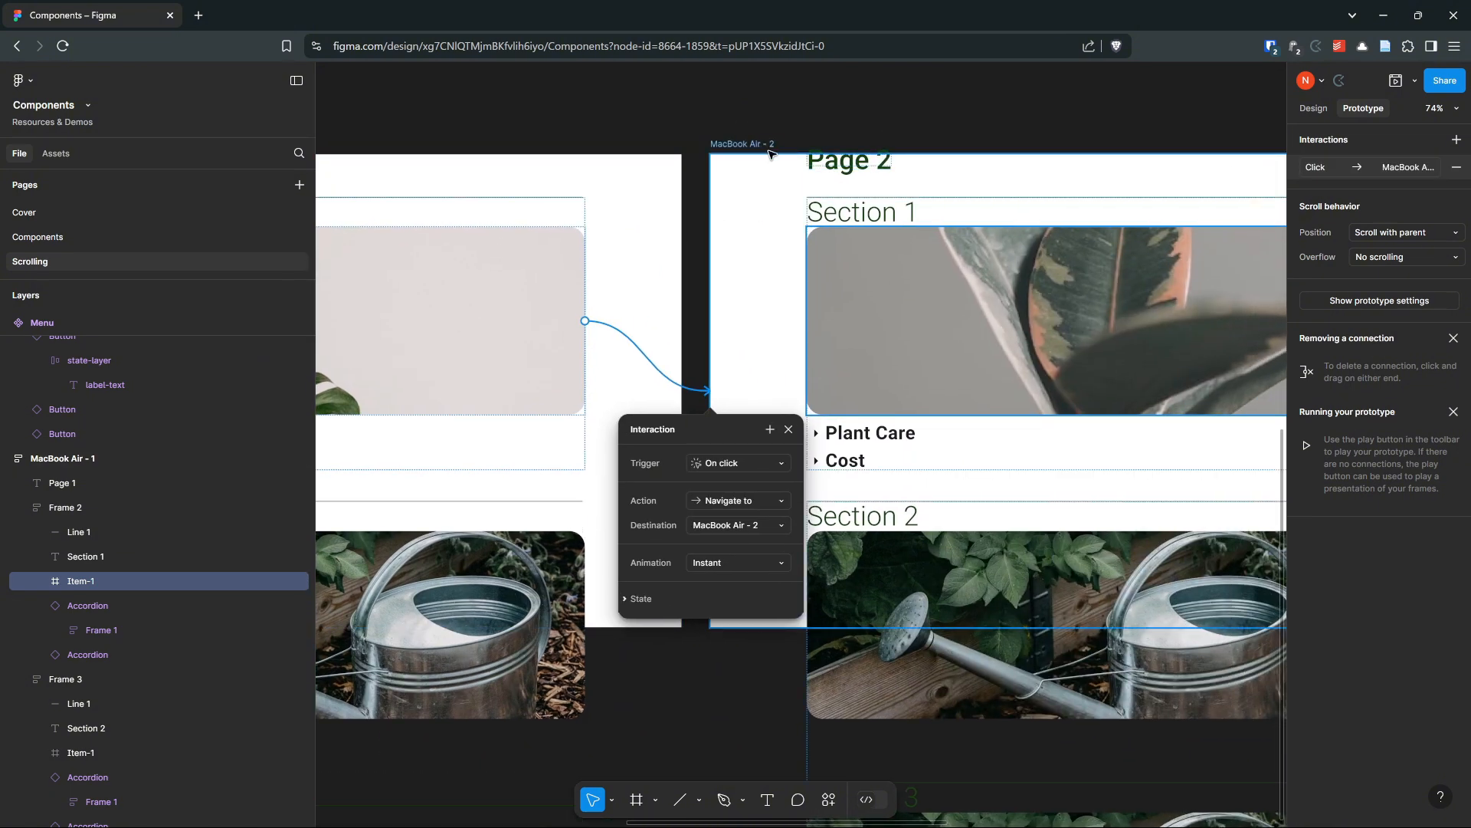
scroll(683, 141, "left", 10)
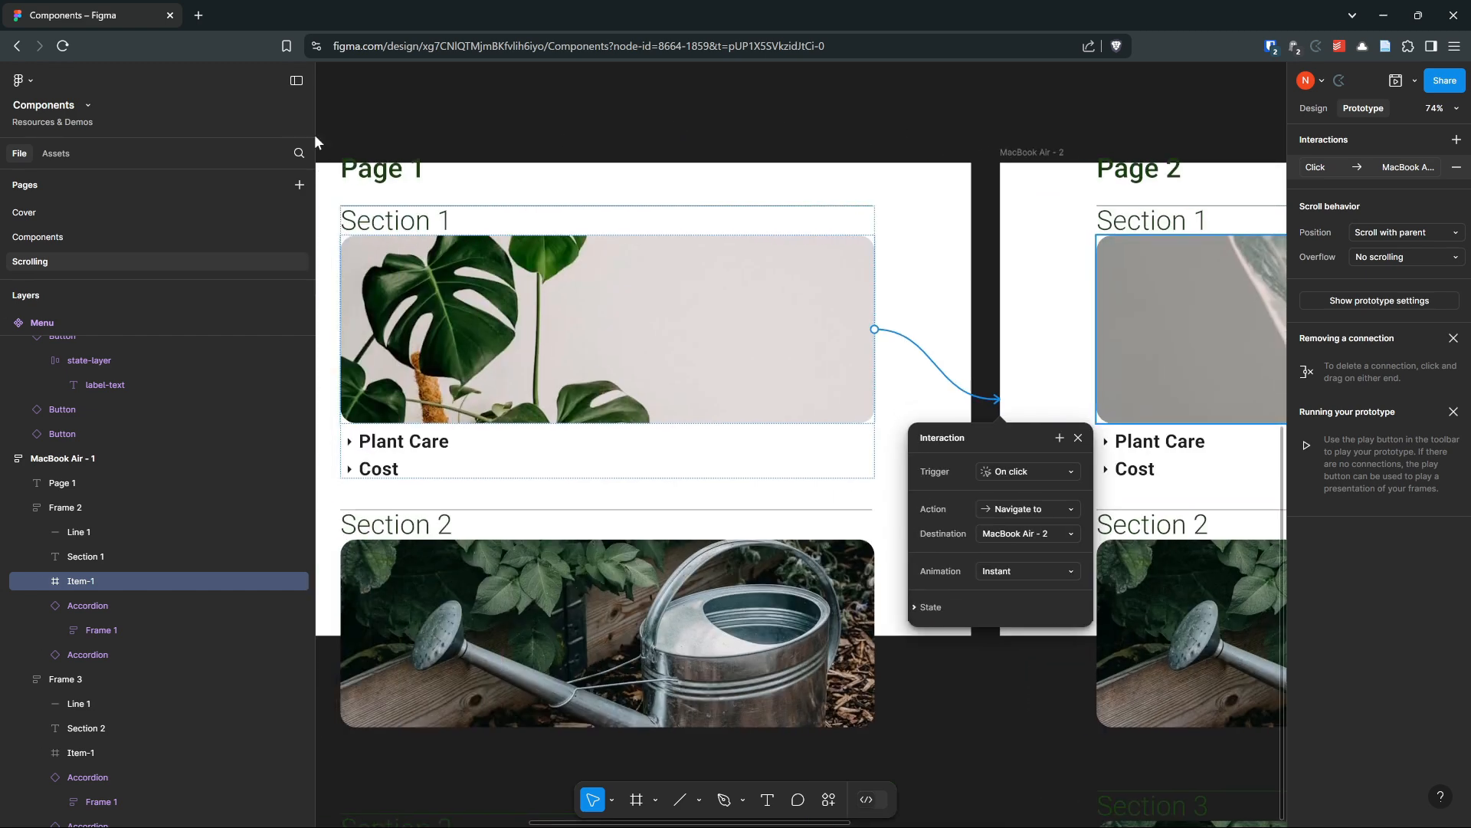
left_click(445, 156)
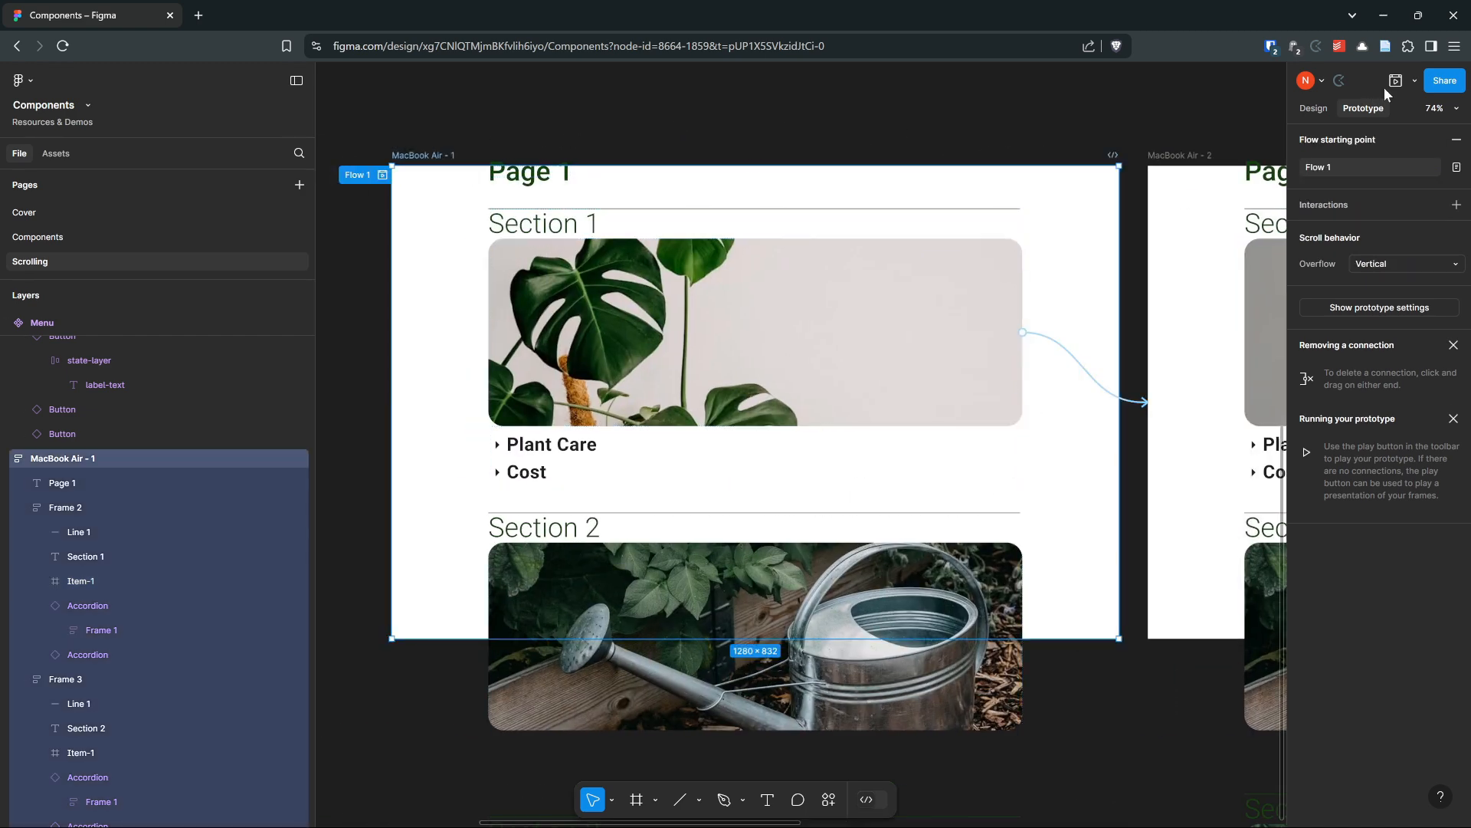
left_click(1391, 83)
left_click_drag(881, 140, 711, 118)
left_click(603, 314)
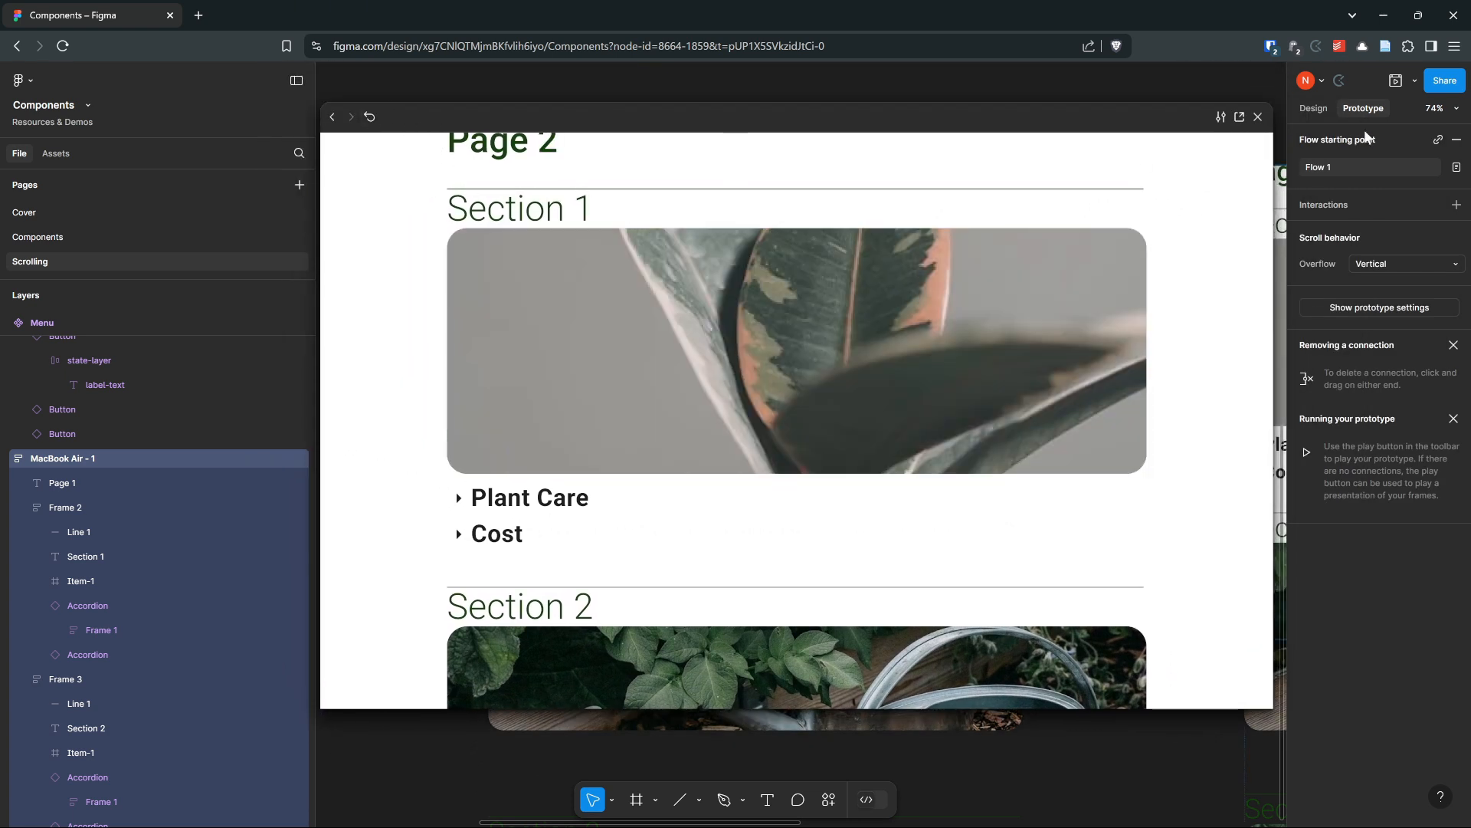
left_click(1257, 117)
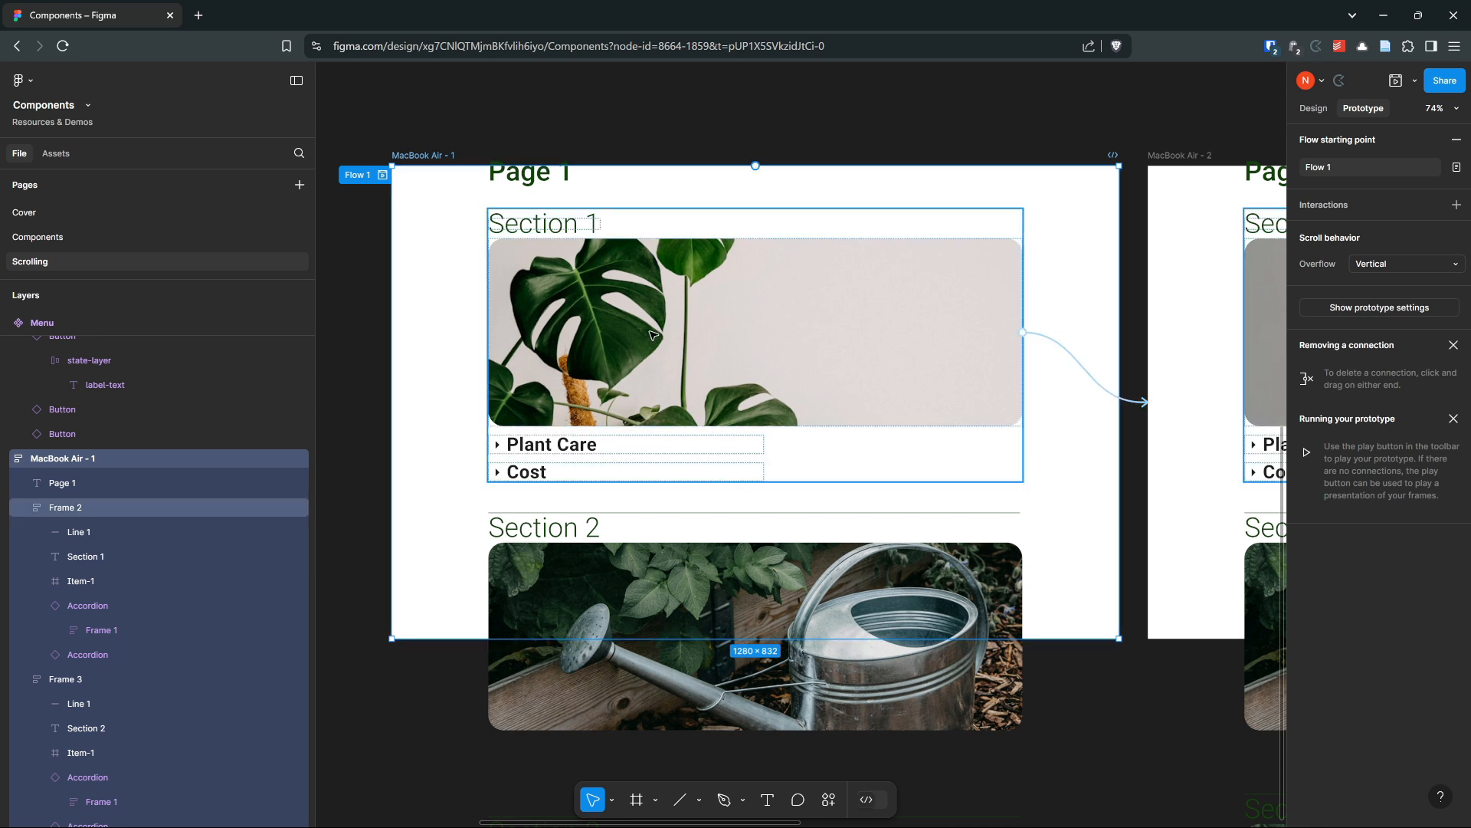
Delete the Section 1 image's Navigate to interaction
left_click(1102, 389)
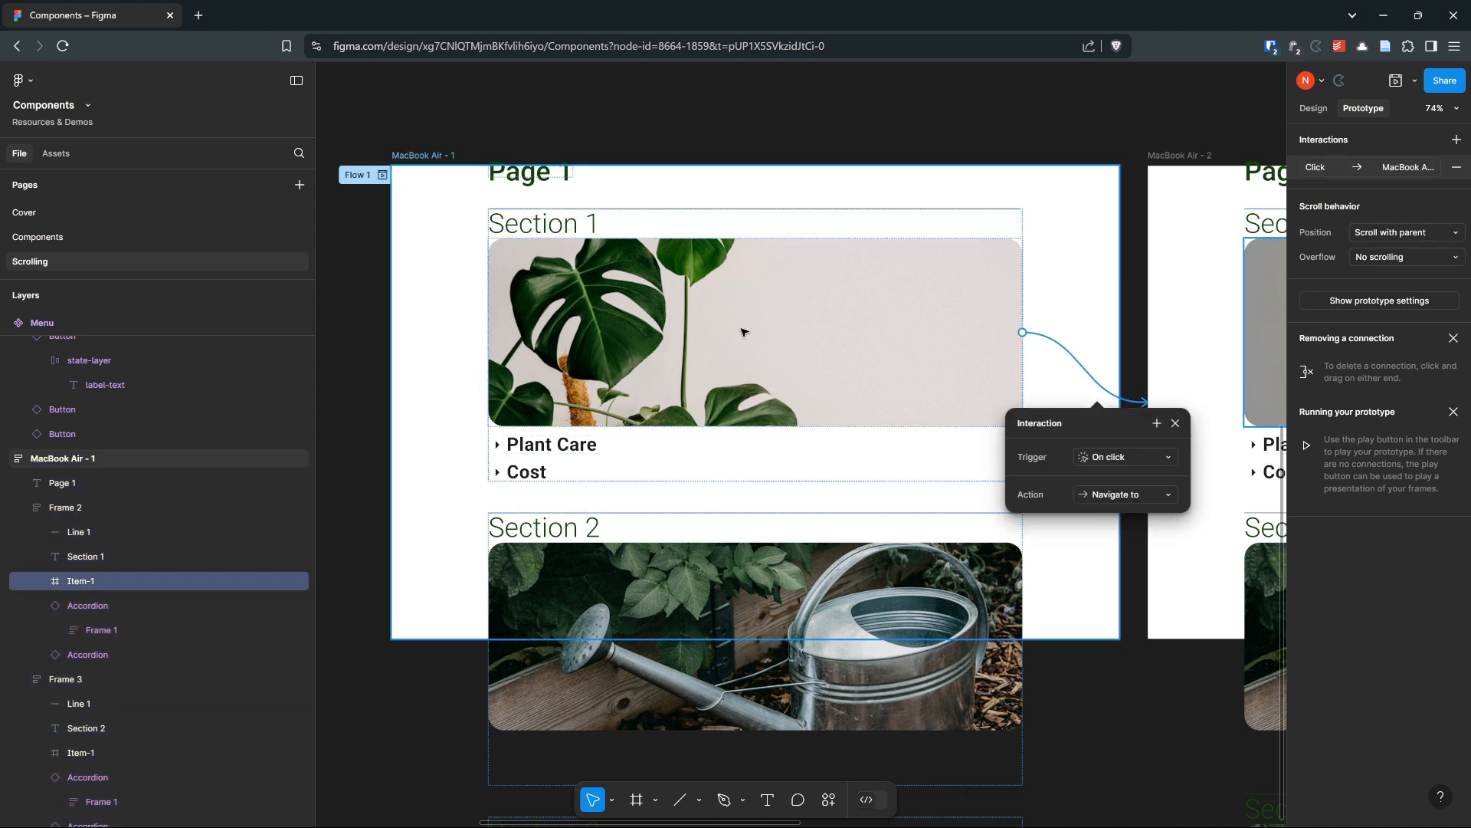
key("Delete")
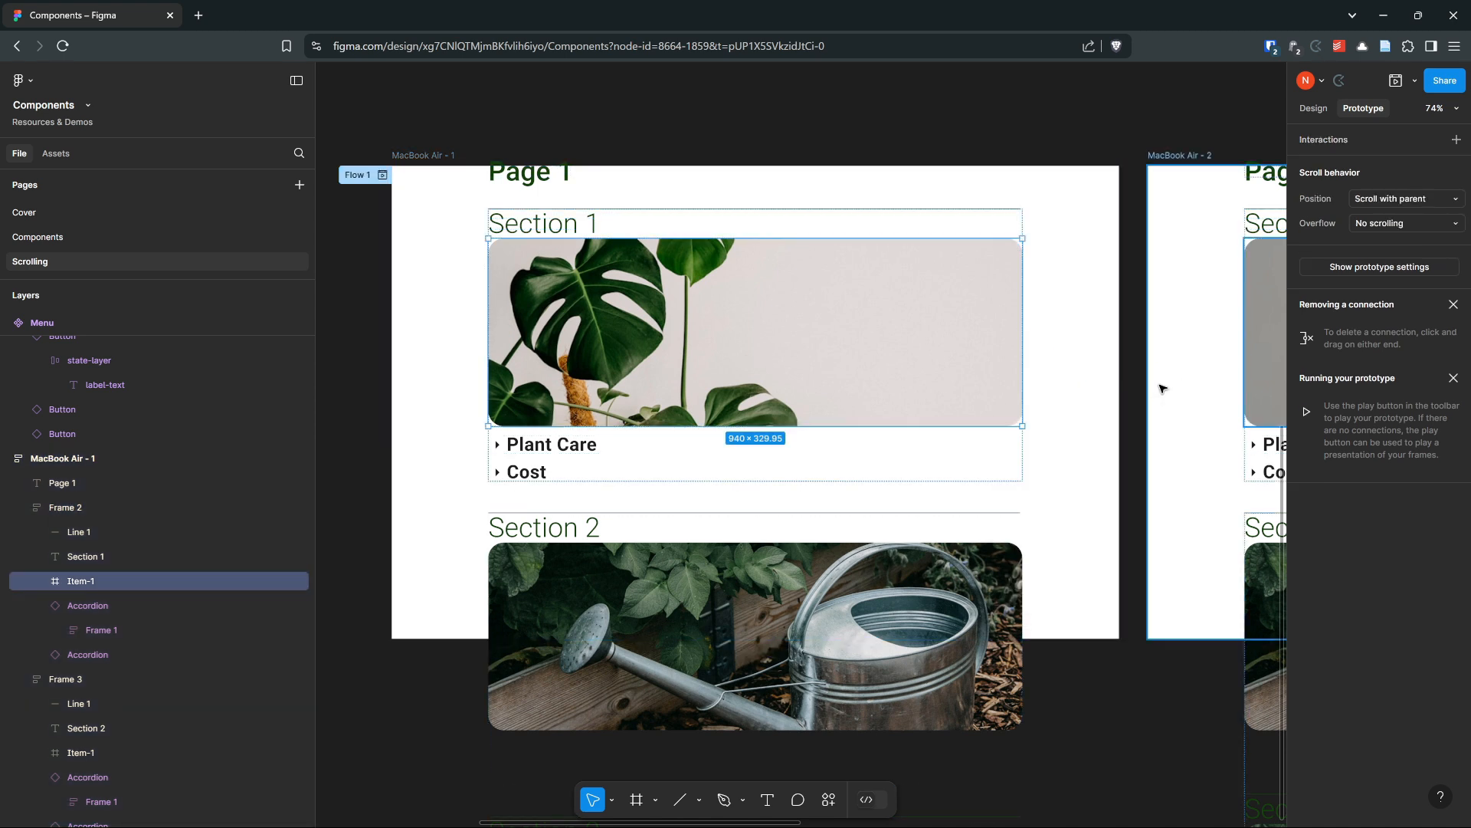
Link the Section 1 image to Frame 3 with an On click Scroll to interaction
scroll(733, 398, "down", 1)
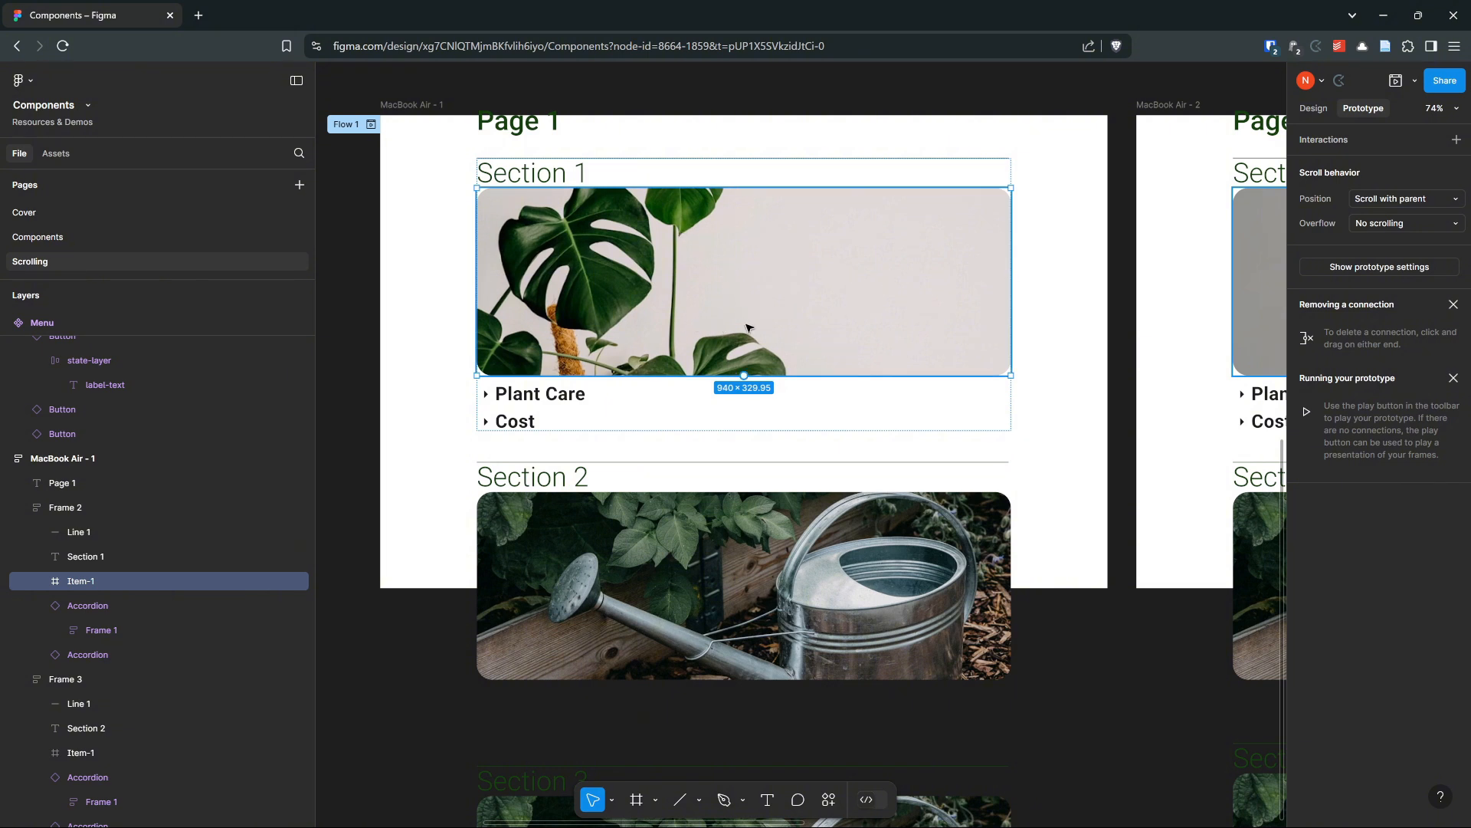
left_click_drag(743, 375, 633, 468)
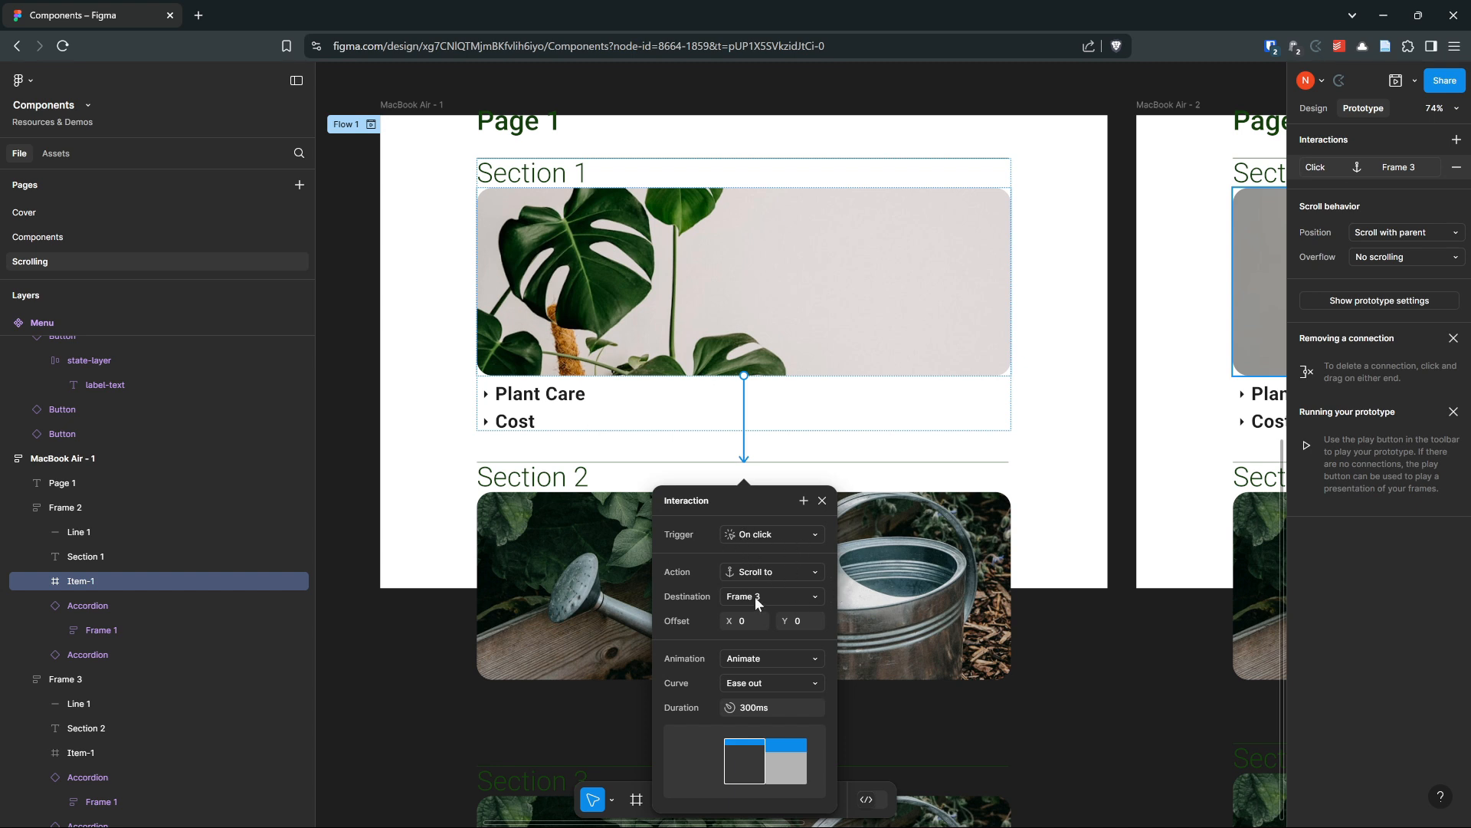
Preview the MacBook Air - 1 flow and scroll through its sections
left_click(394, 104)
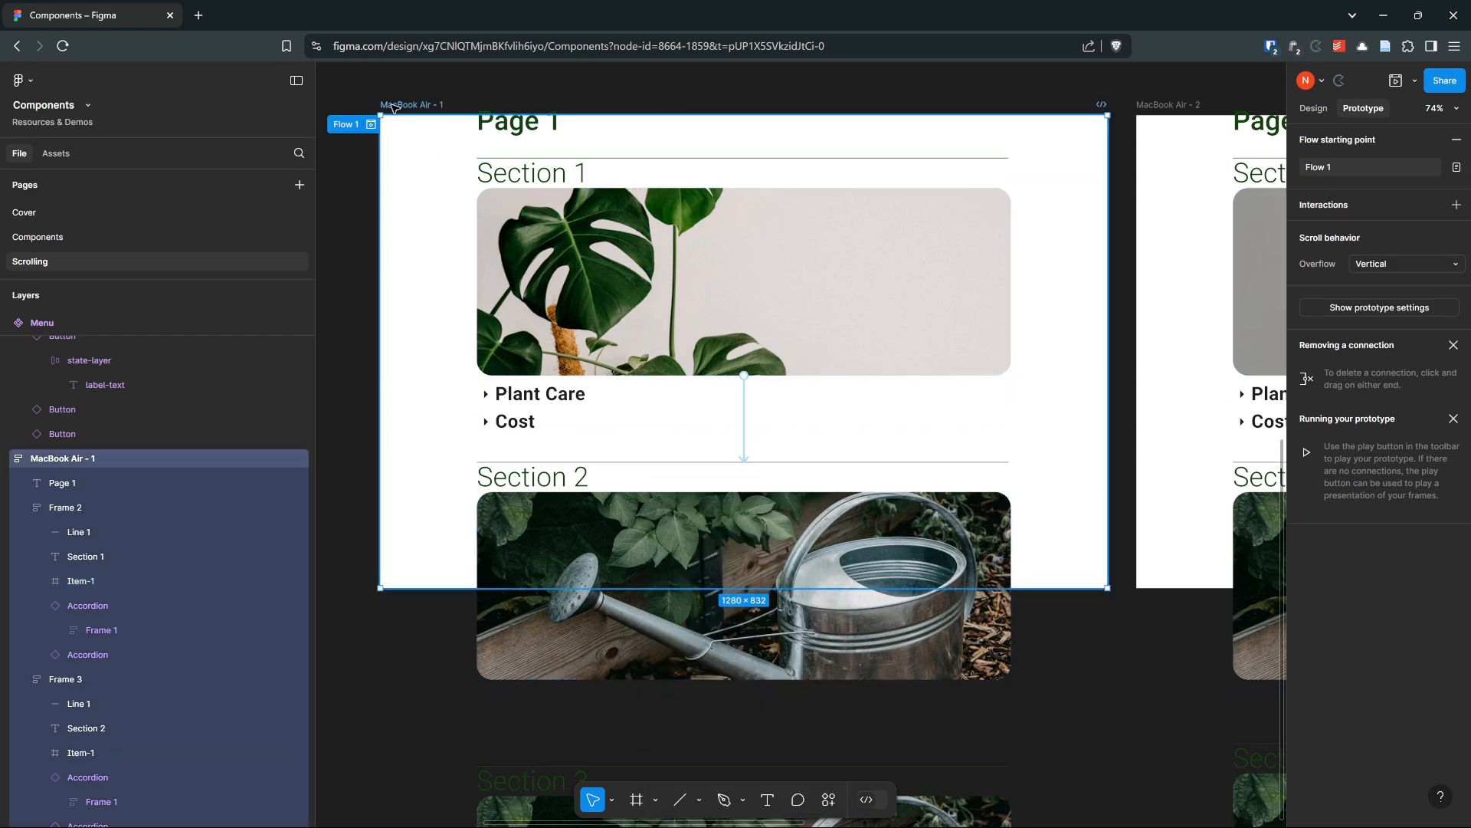
left_click(1397, 81)
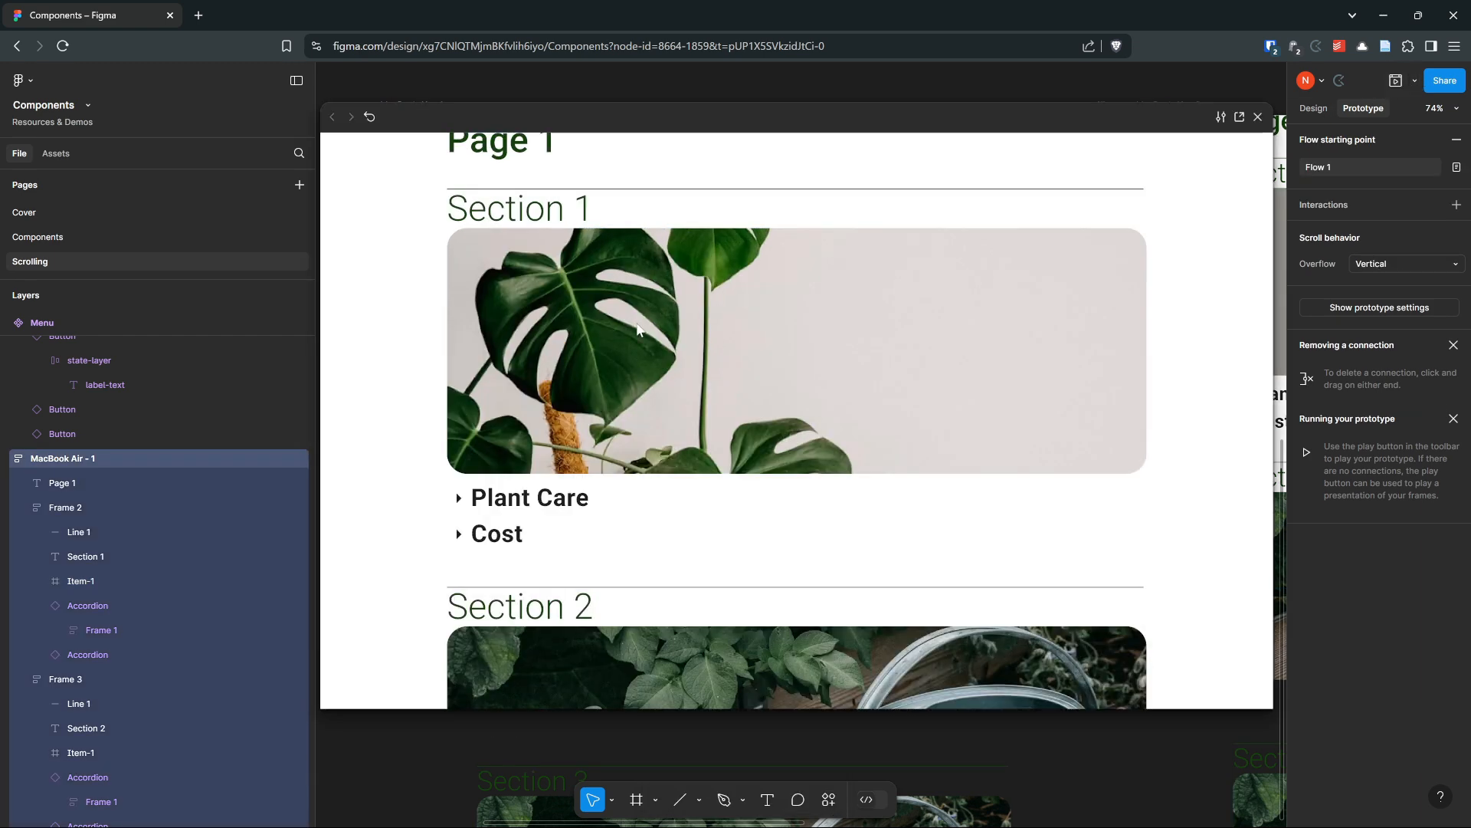
scroll(636, 327, "down", 6)
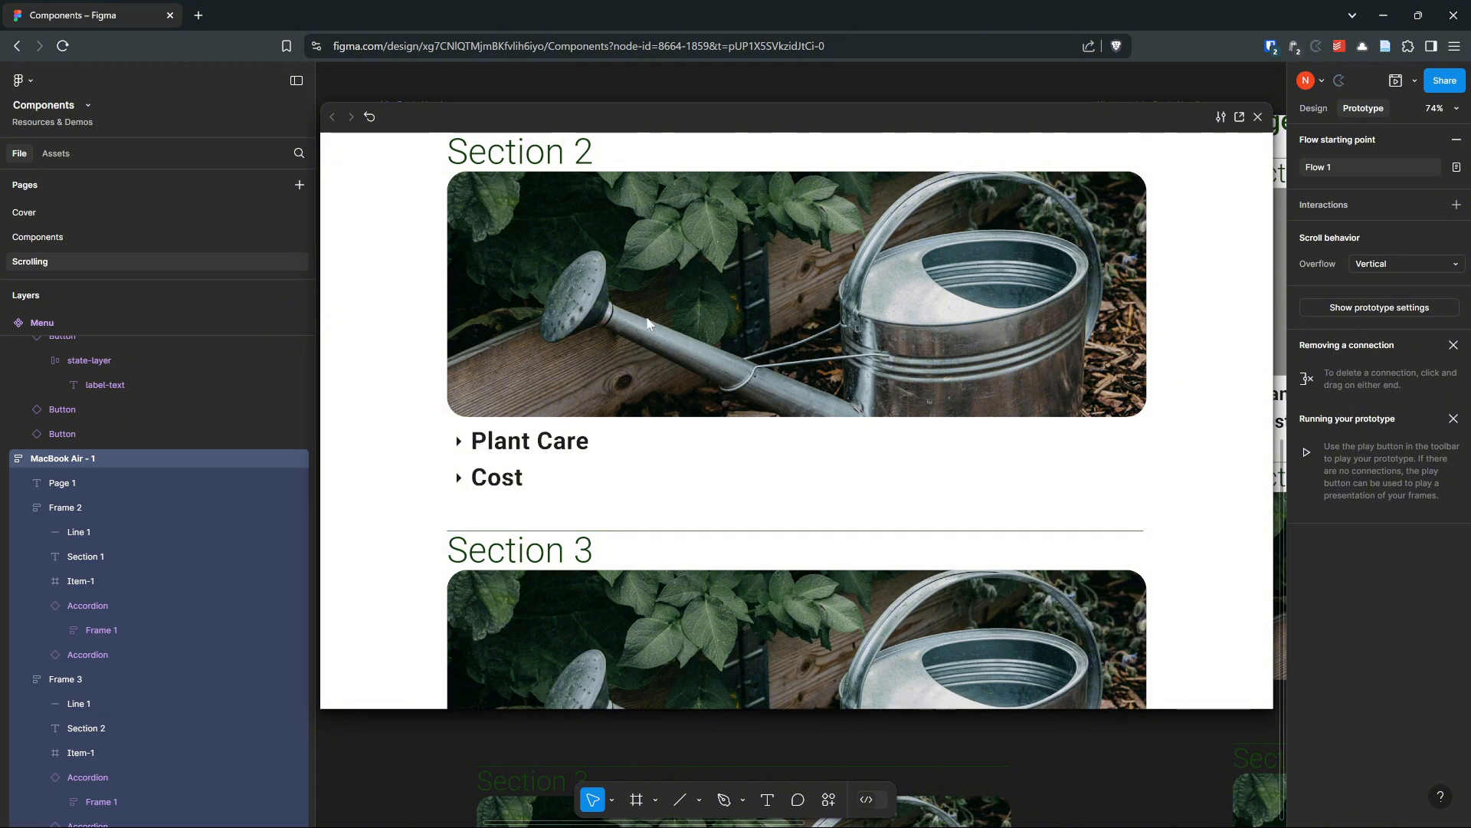
scroll(647, 322, "up", 5)
scroll(667, 273, "down", 5)
scroll(545, 227, "up", 6)
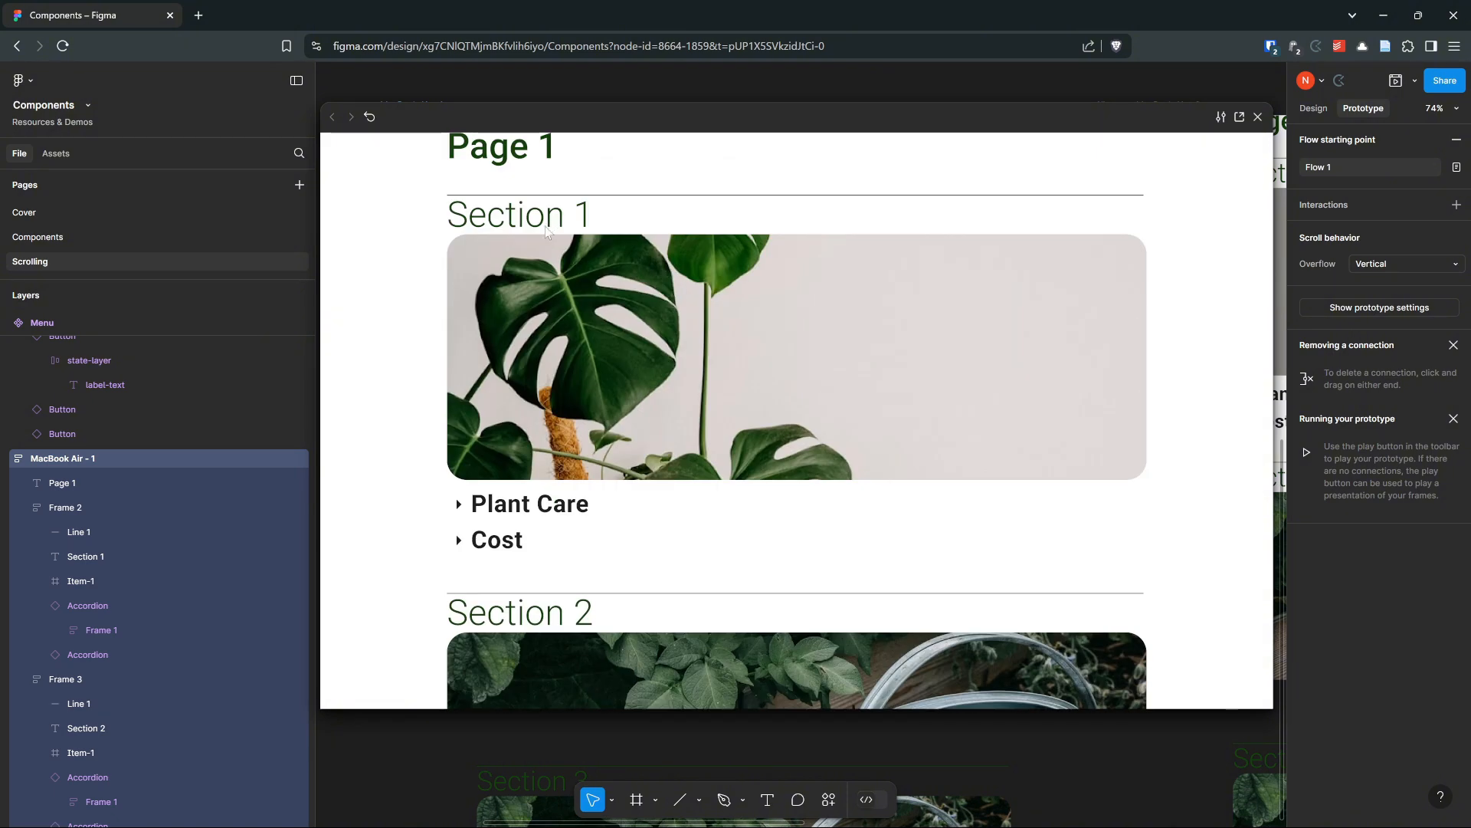
scroll(545, 227, "down", 6)
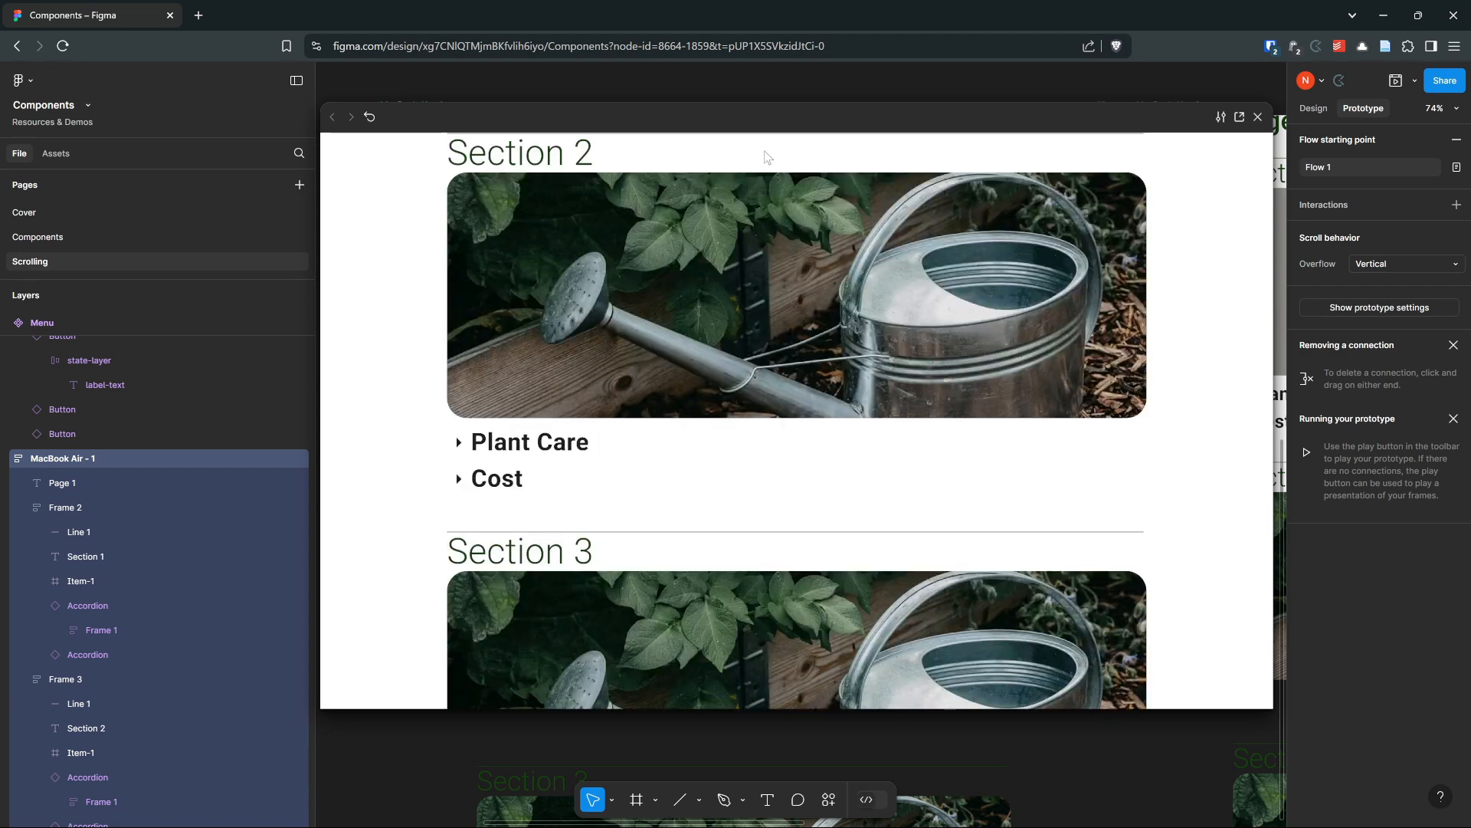
left_click_drag(1026, 128, 1184, 164)
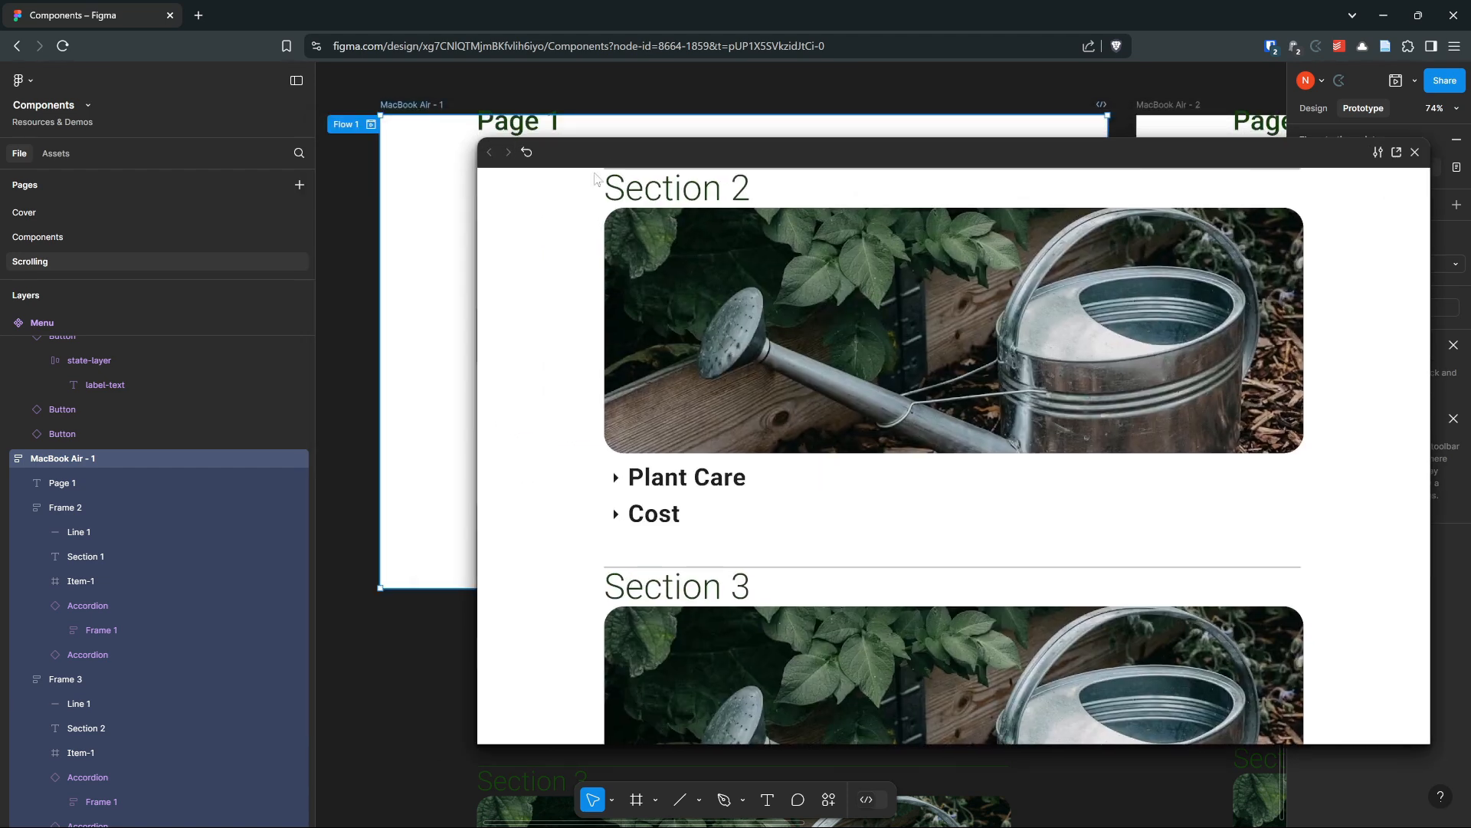
left_click_drag(478, 138, 749, 197)
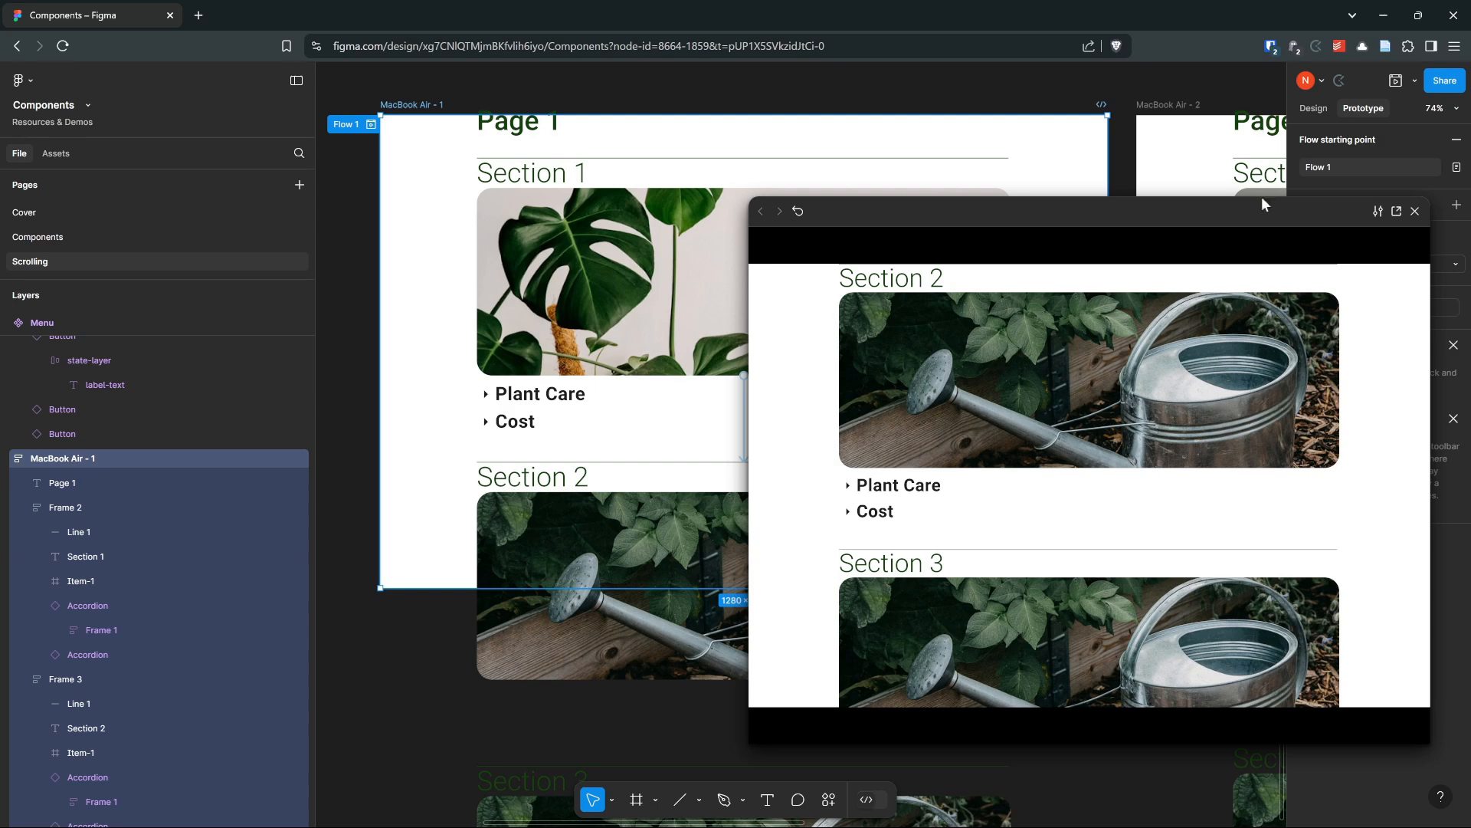
Set the Section 1 item's Scroll to interaction offset to Y -50
left_click(1415, 212)
left_click(745, 448)
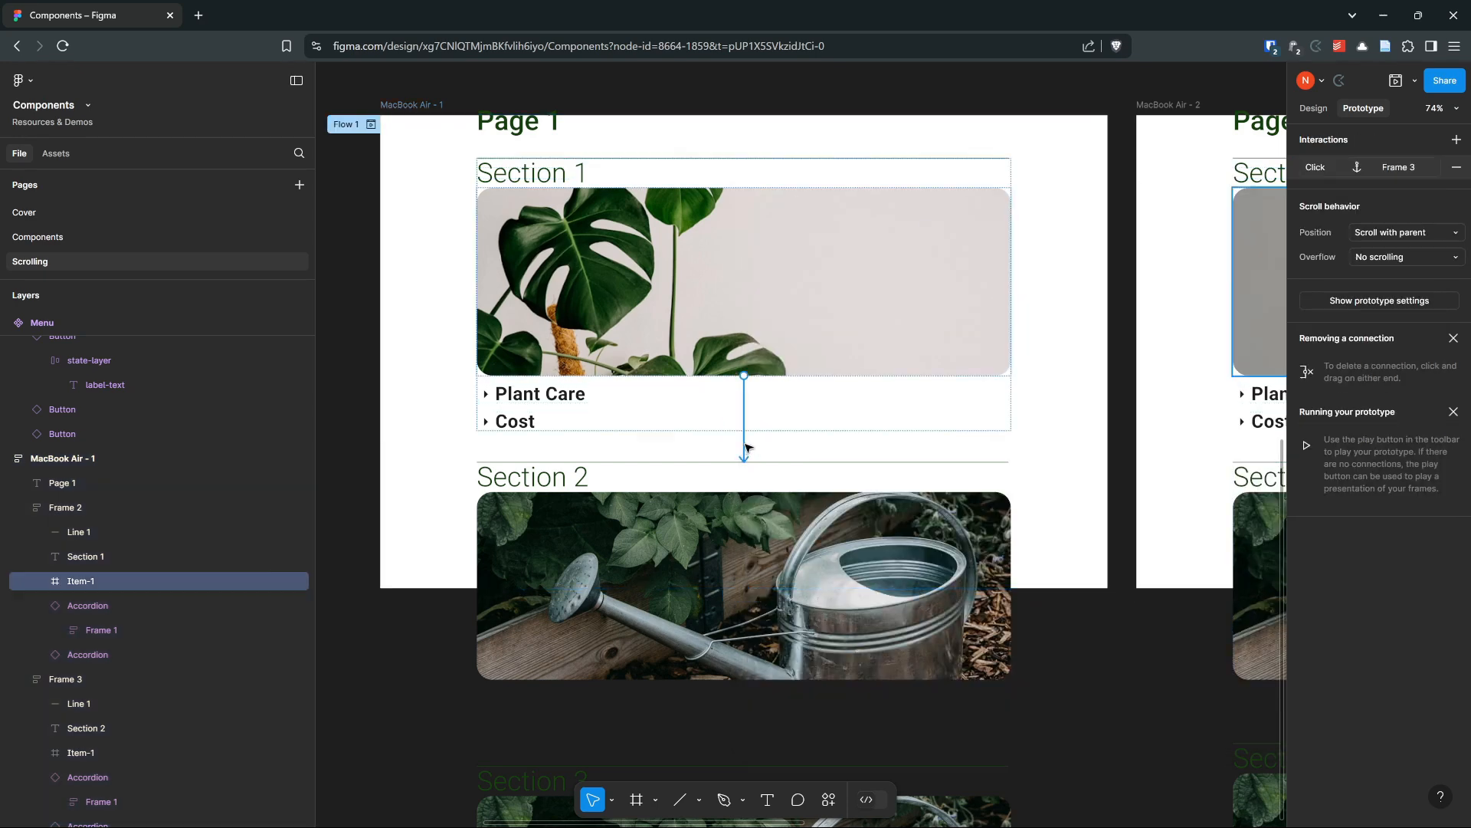
left_click(745, 447)
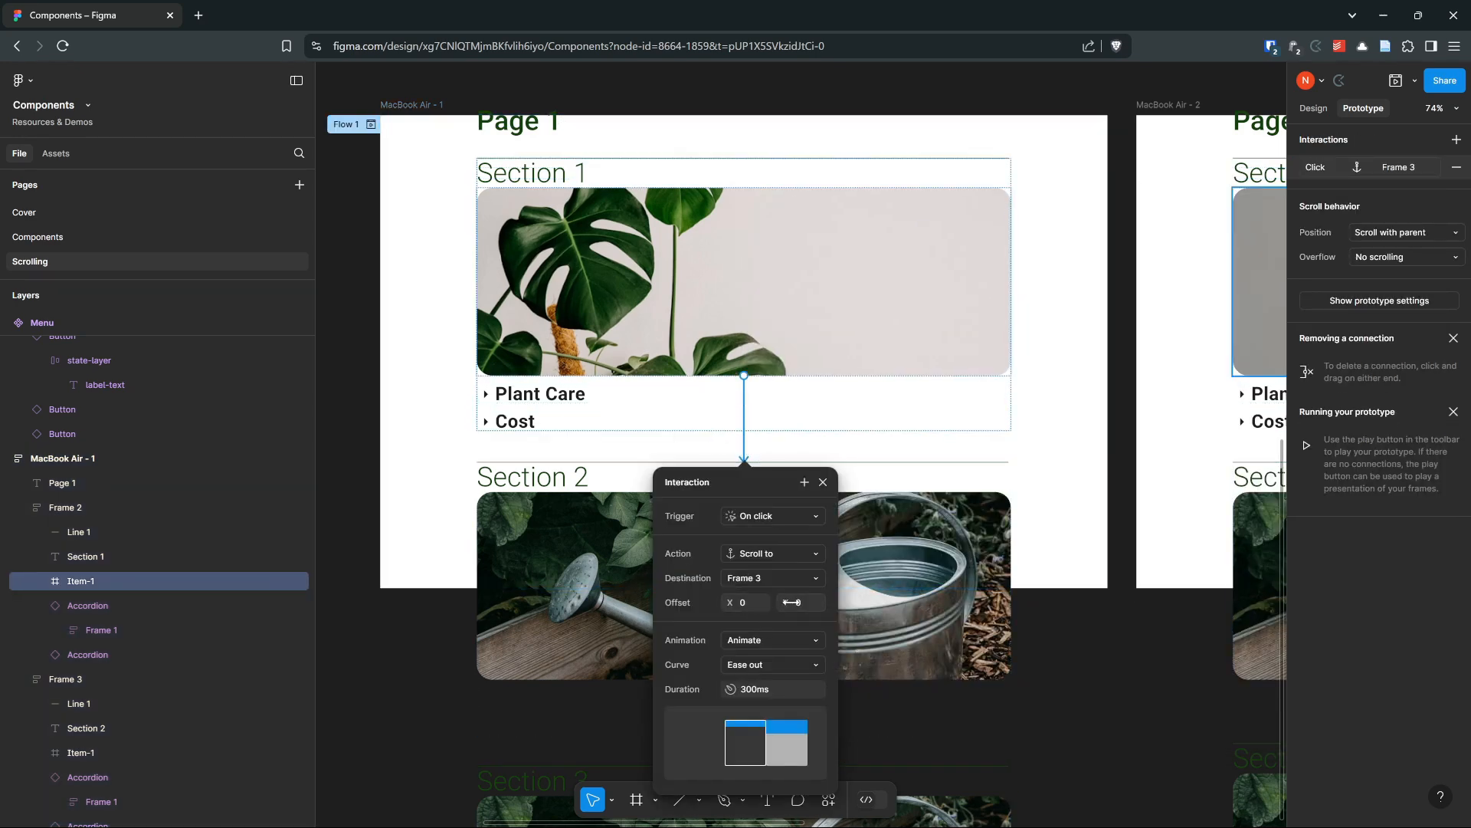
left_click_drag(790, 604, 715, 635)
left_click(391, 105)
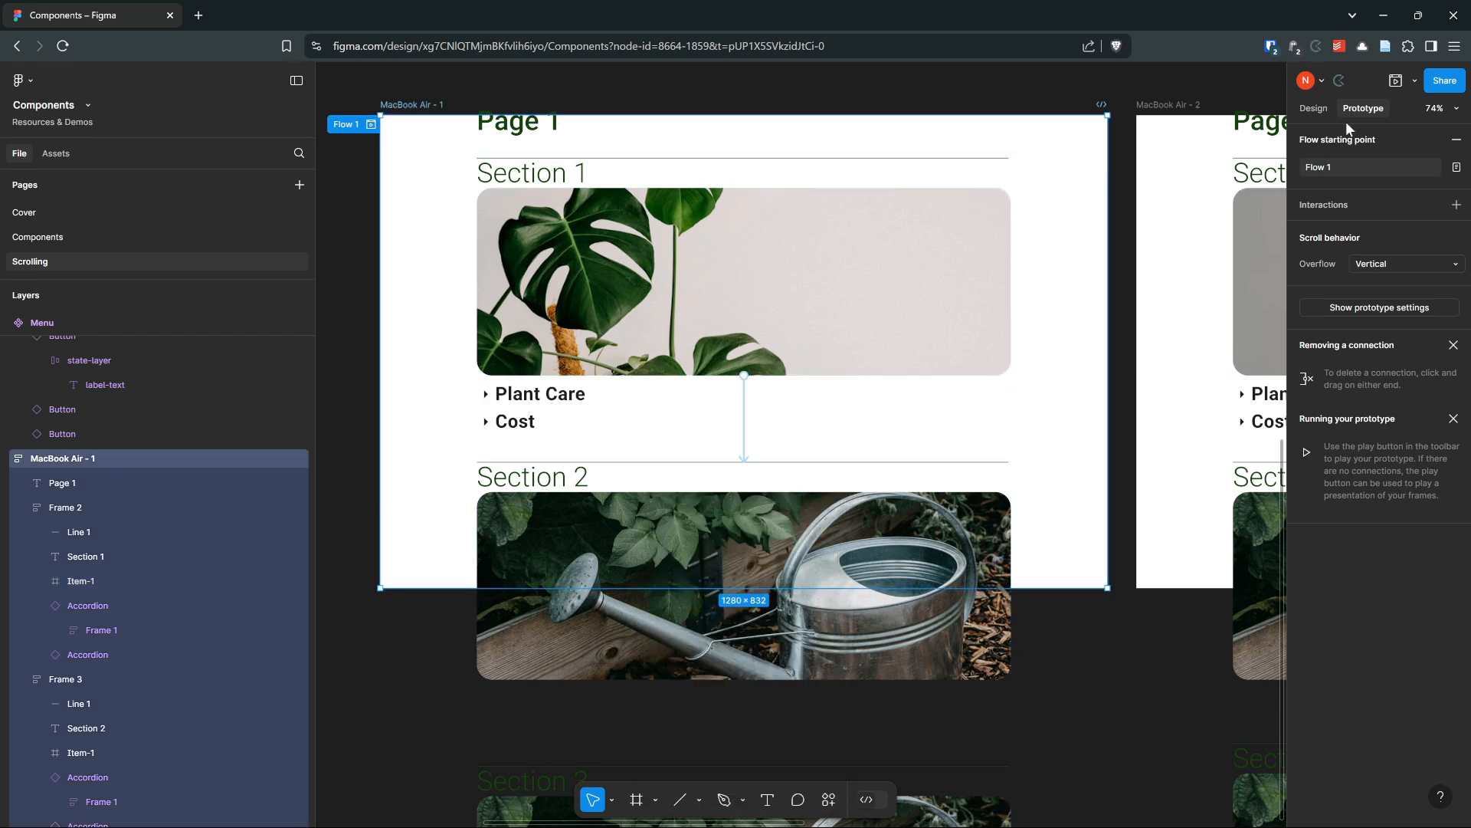
Preview the prototype in a widened window and scroll through its sections
left_click(1401, 84)
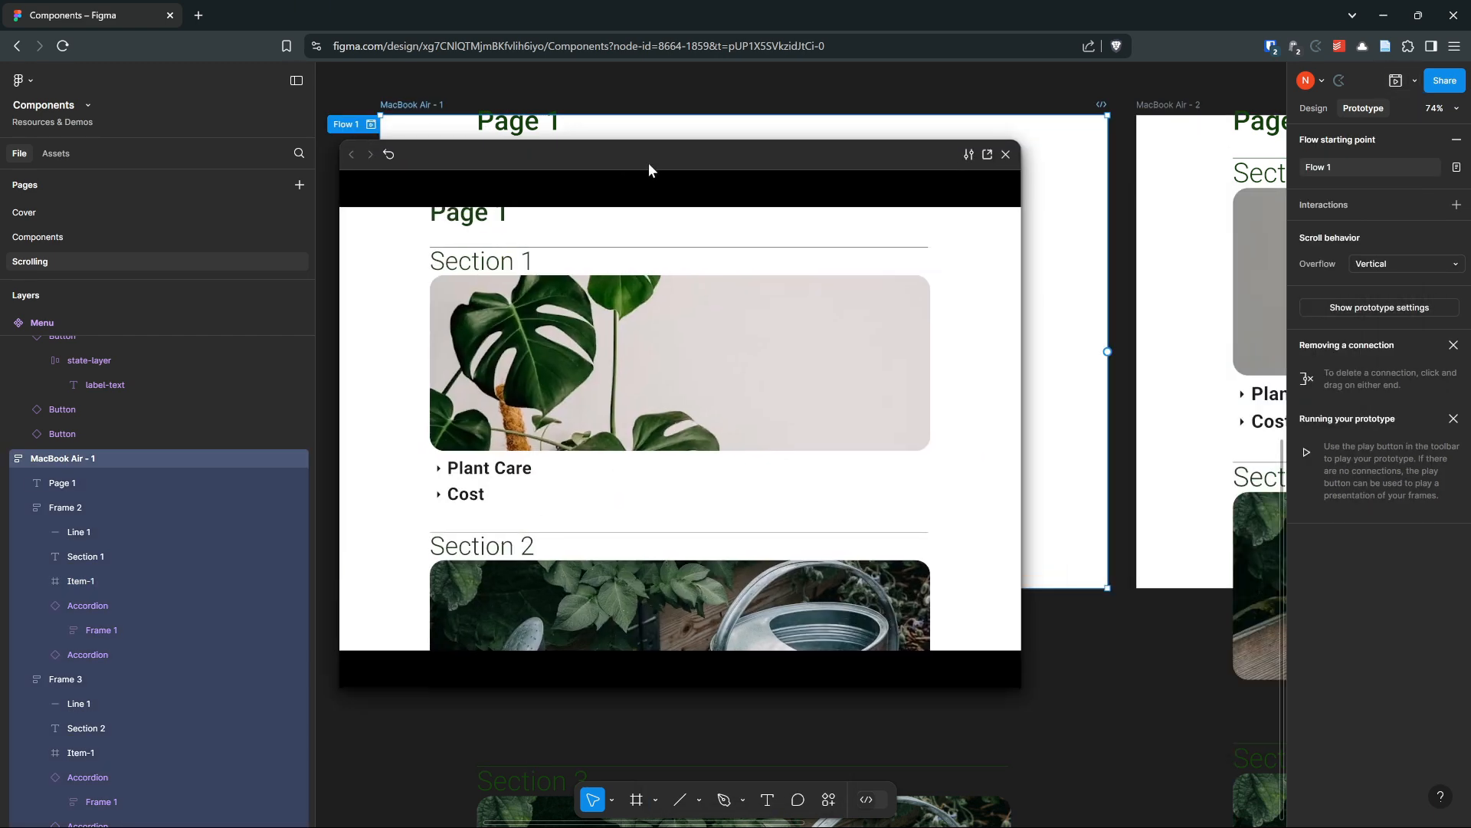
left_click_drag(1025, 663, 1219, 664)
scroll(626, 399, "down", 5)
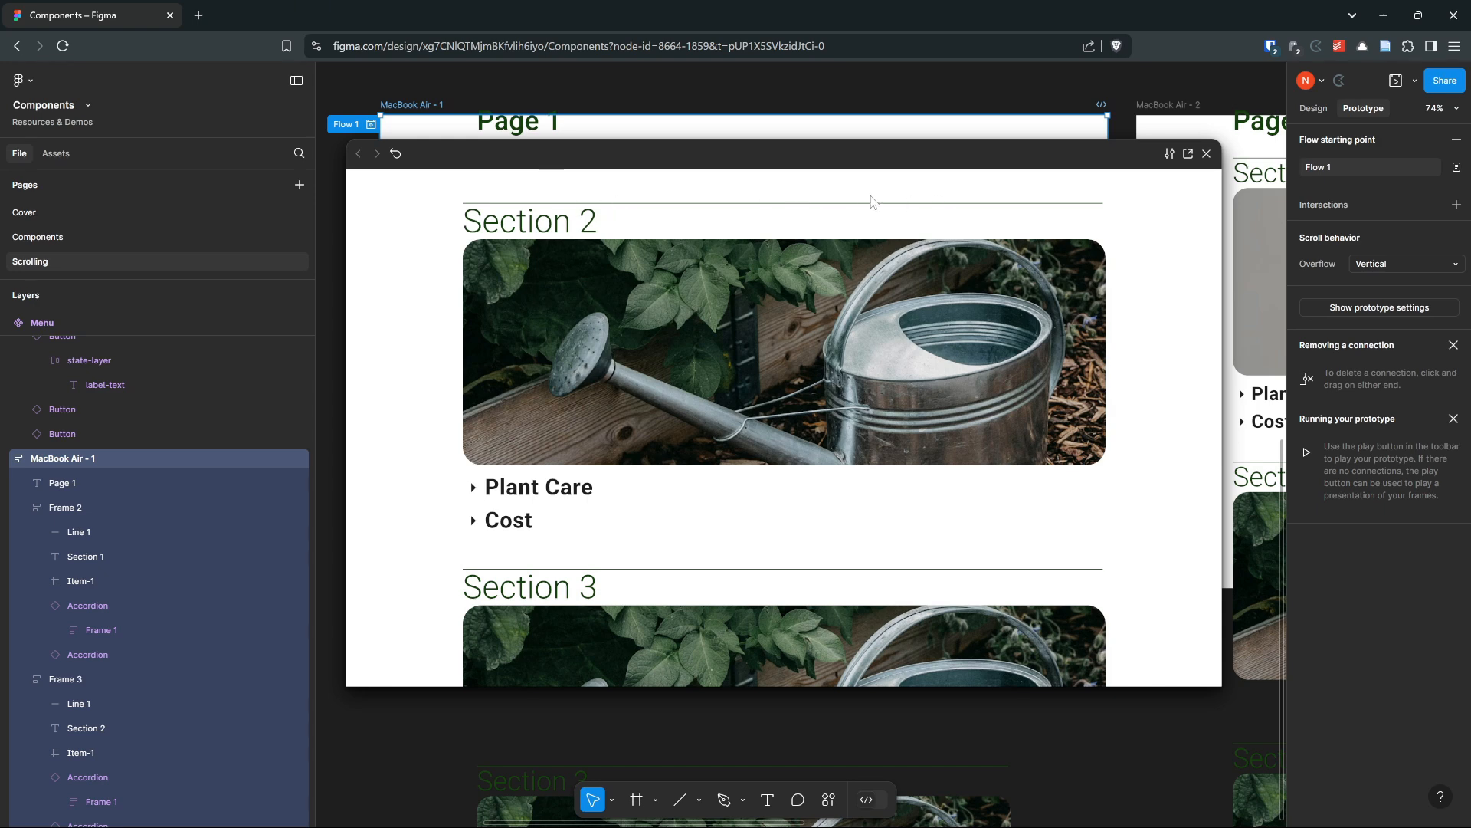
left_click(1206, 154)
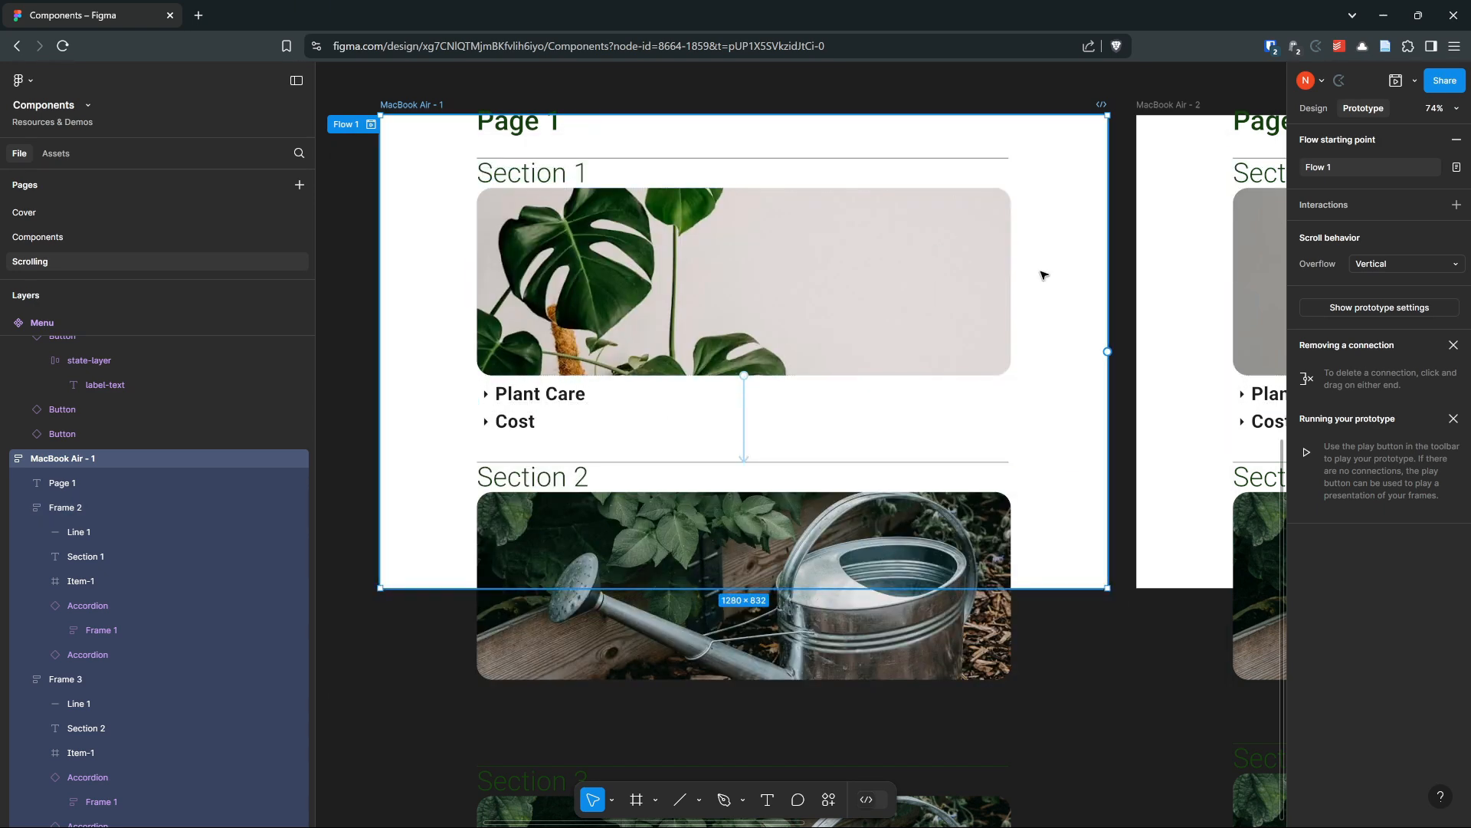
Delete the Section 1 item's Scroll to interaction to Frame 3
scroll(763, 338, "up", 1)
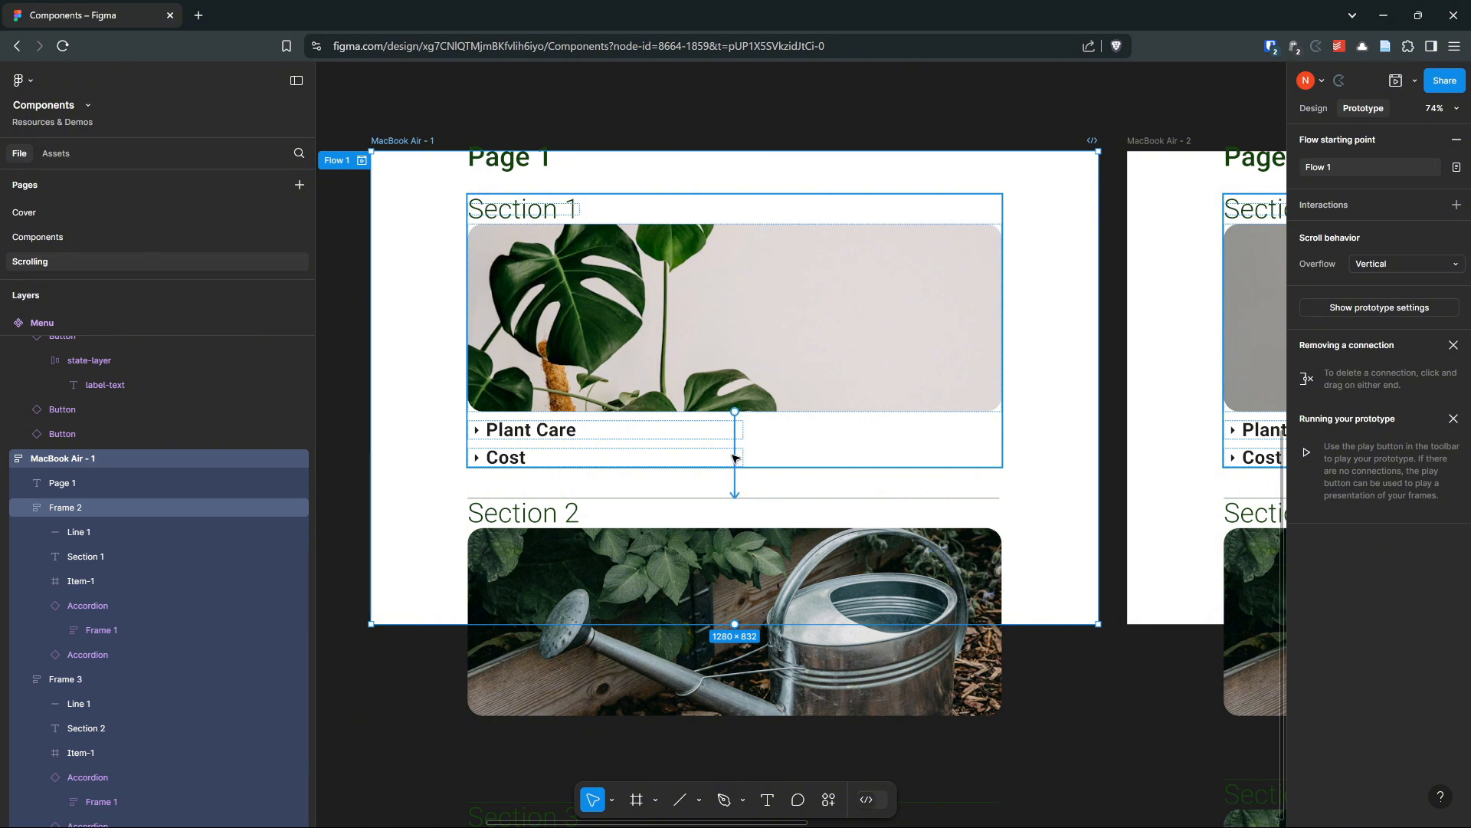
left_click(734, 481)
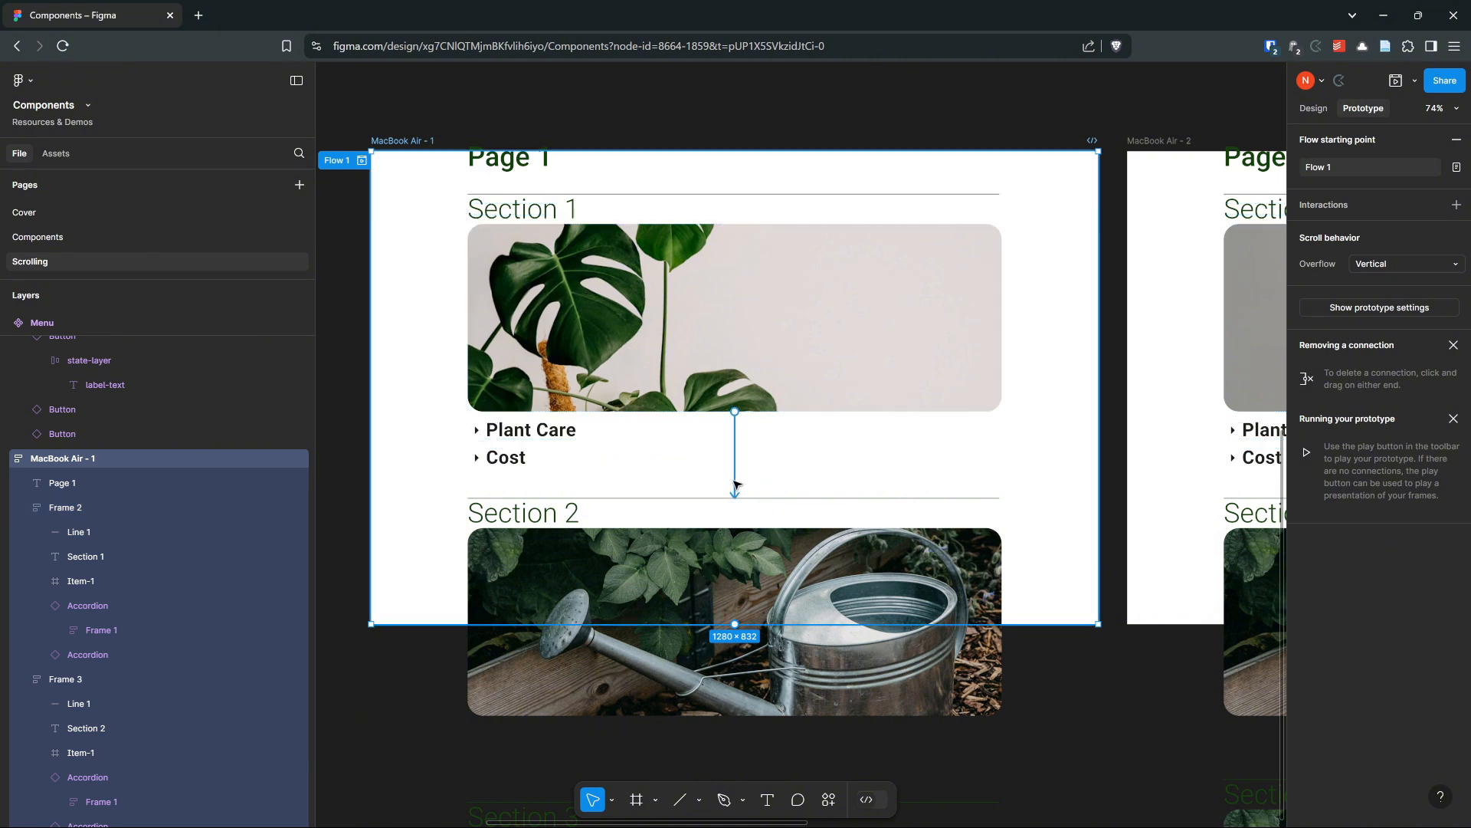
left_click(735, 485)
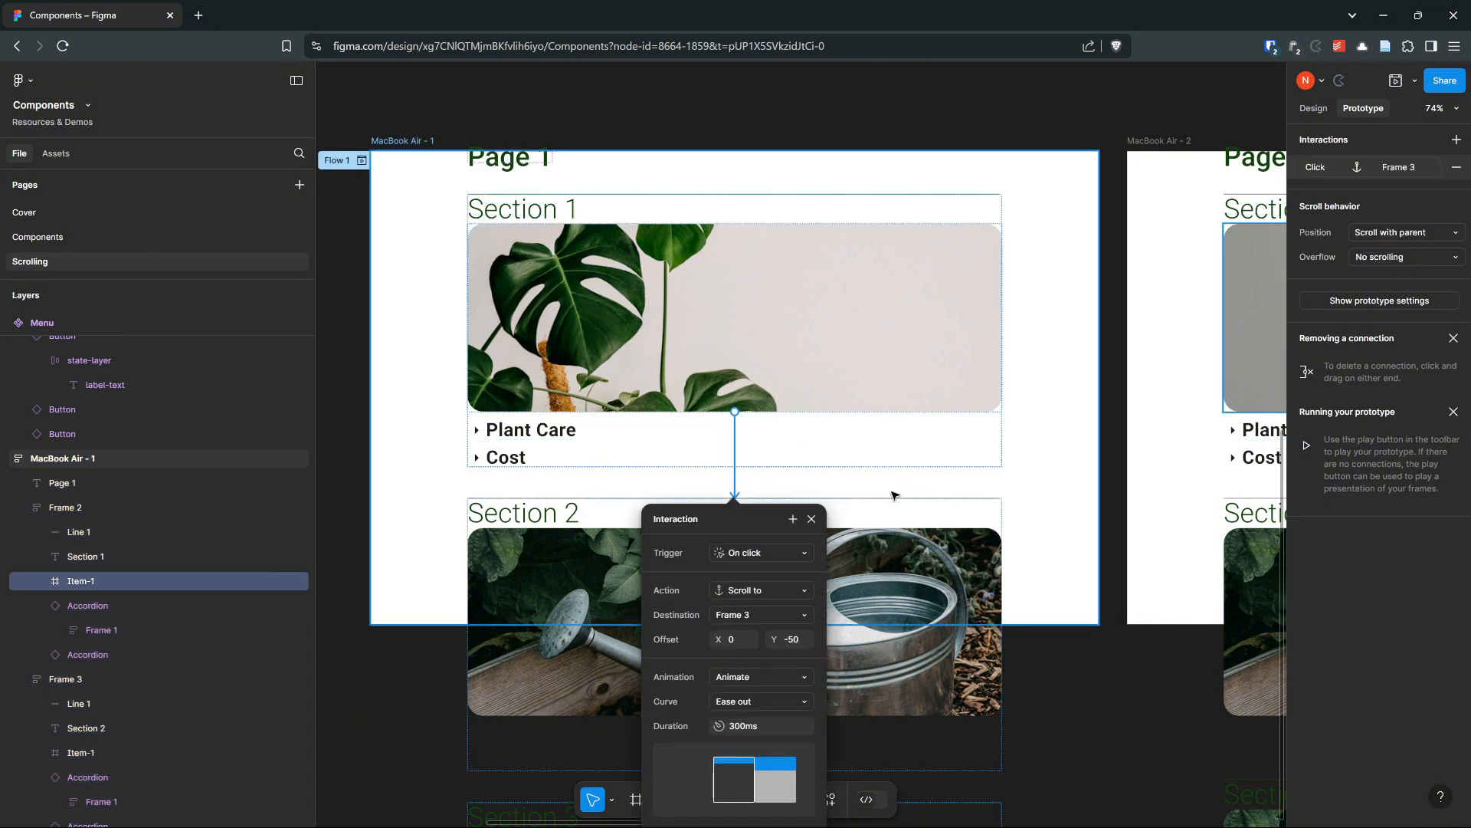
key("Delete")
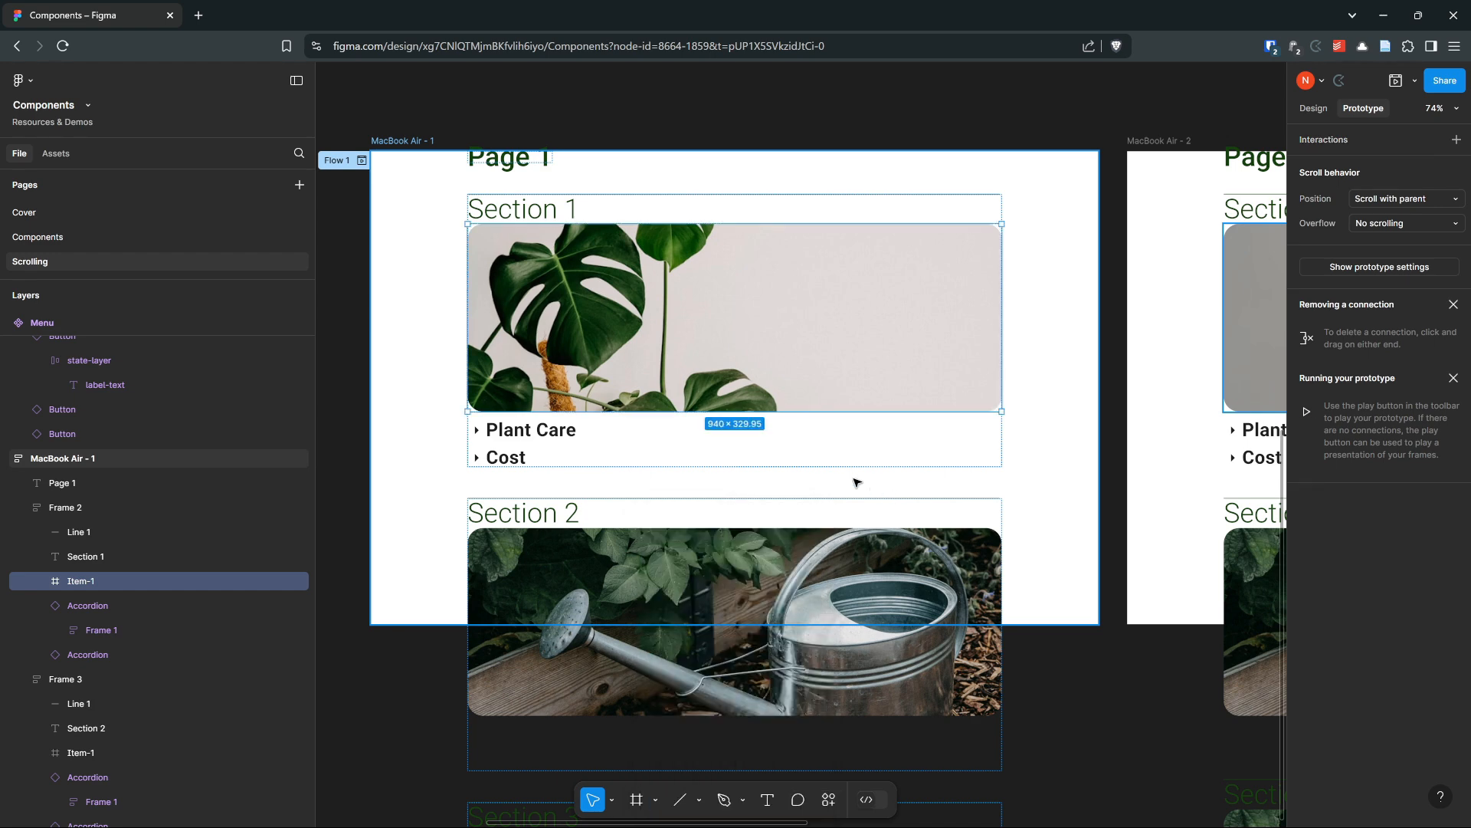
Move the Menu component from the Scrolling page to the Components page, placing it below the Accordion
scroll(875, 131, "down", 1)
left_click_drag(875, 128, 839, 342)
left_click(413, 220)
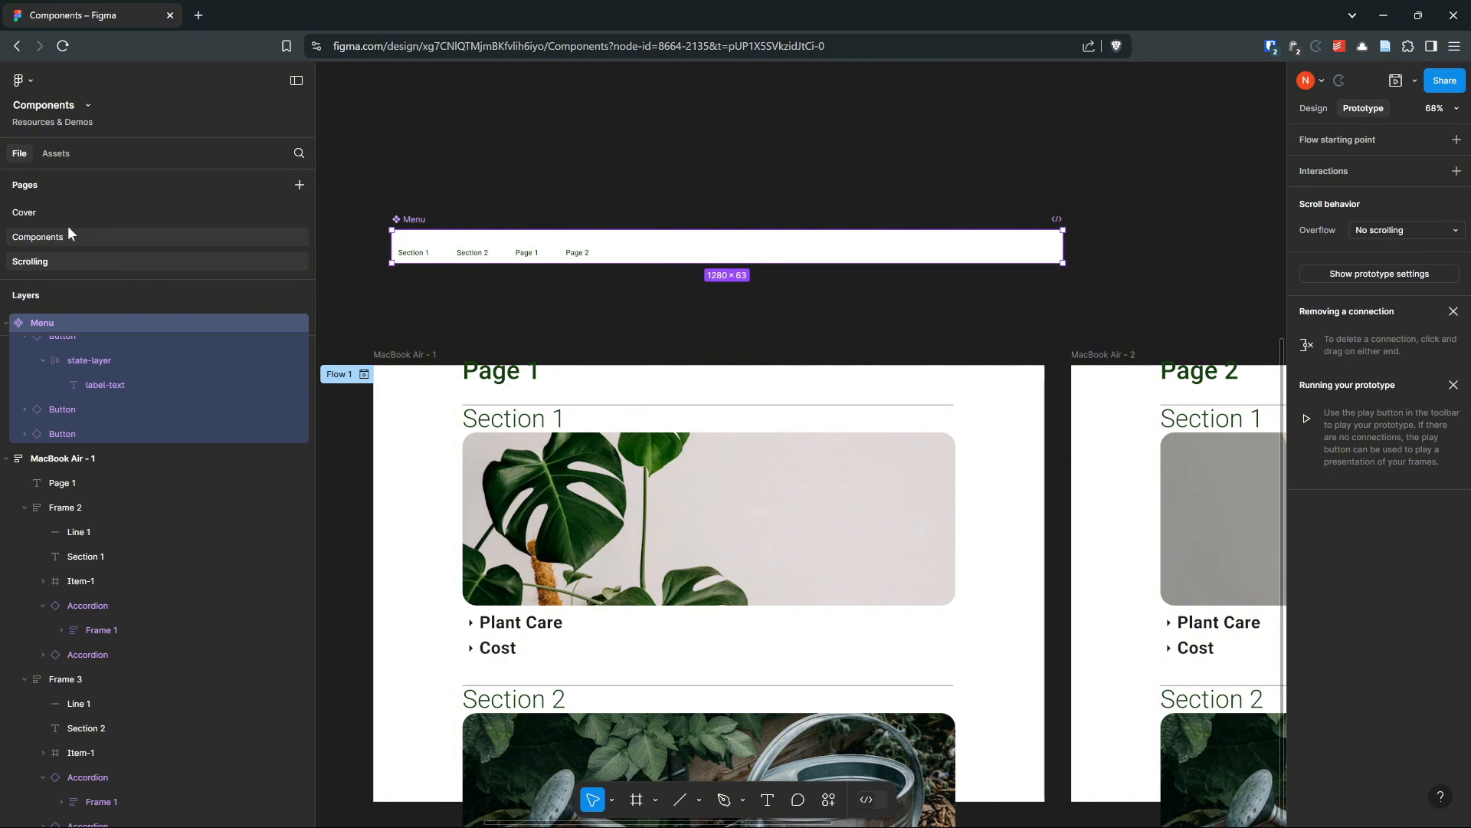
left_click(60, 243)
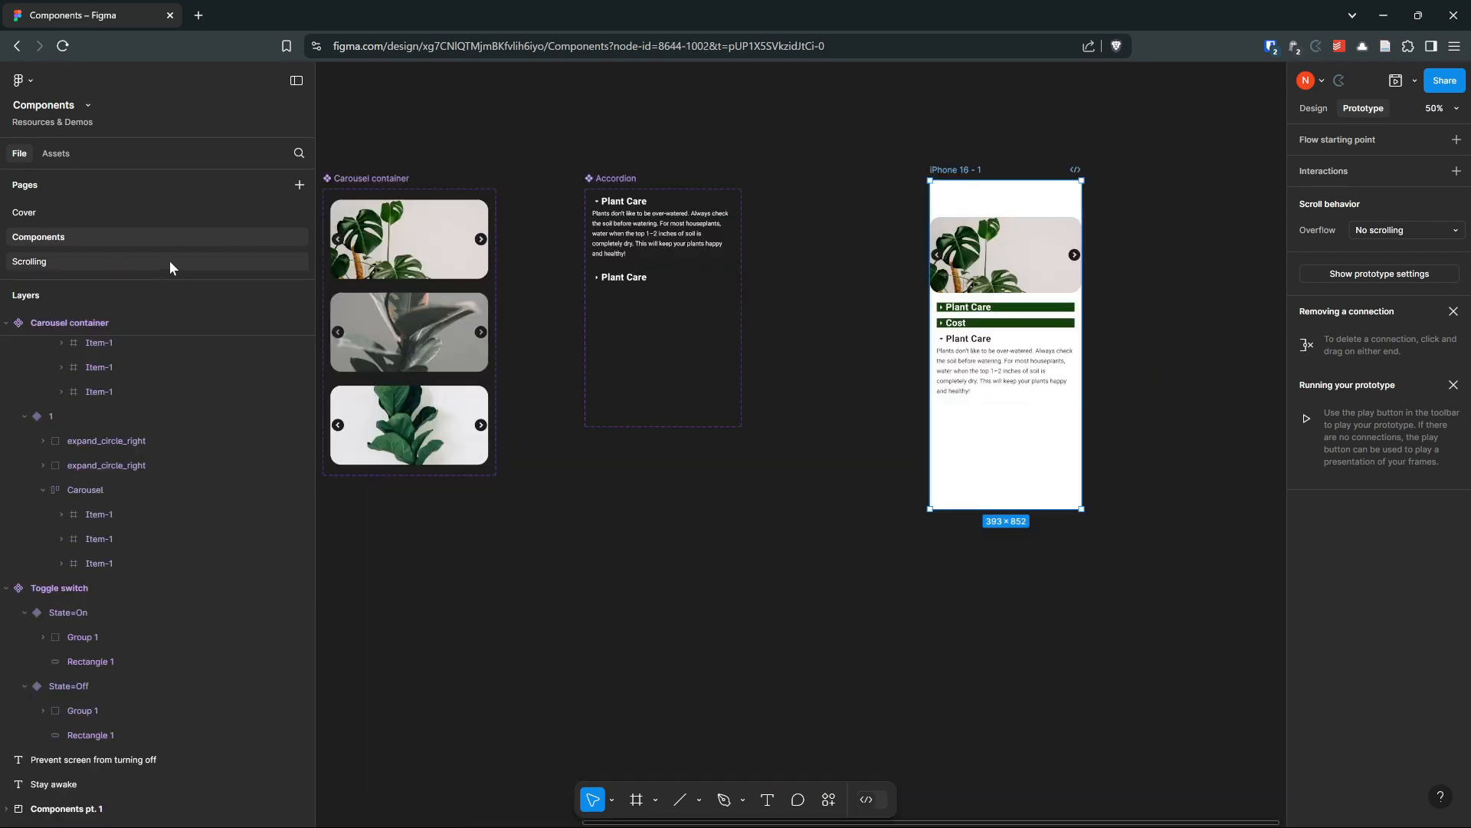
left_click(55, 262)
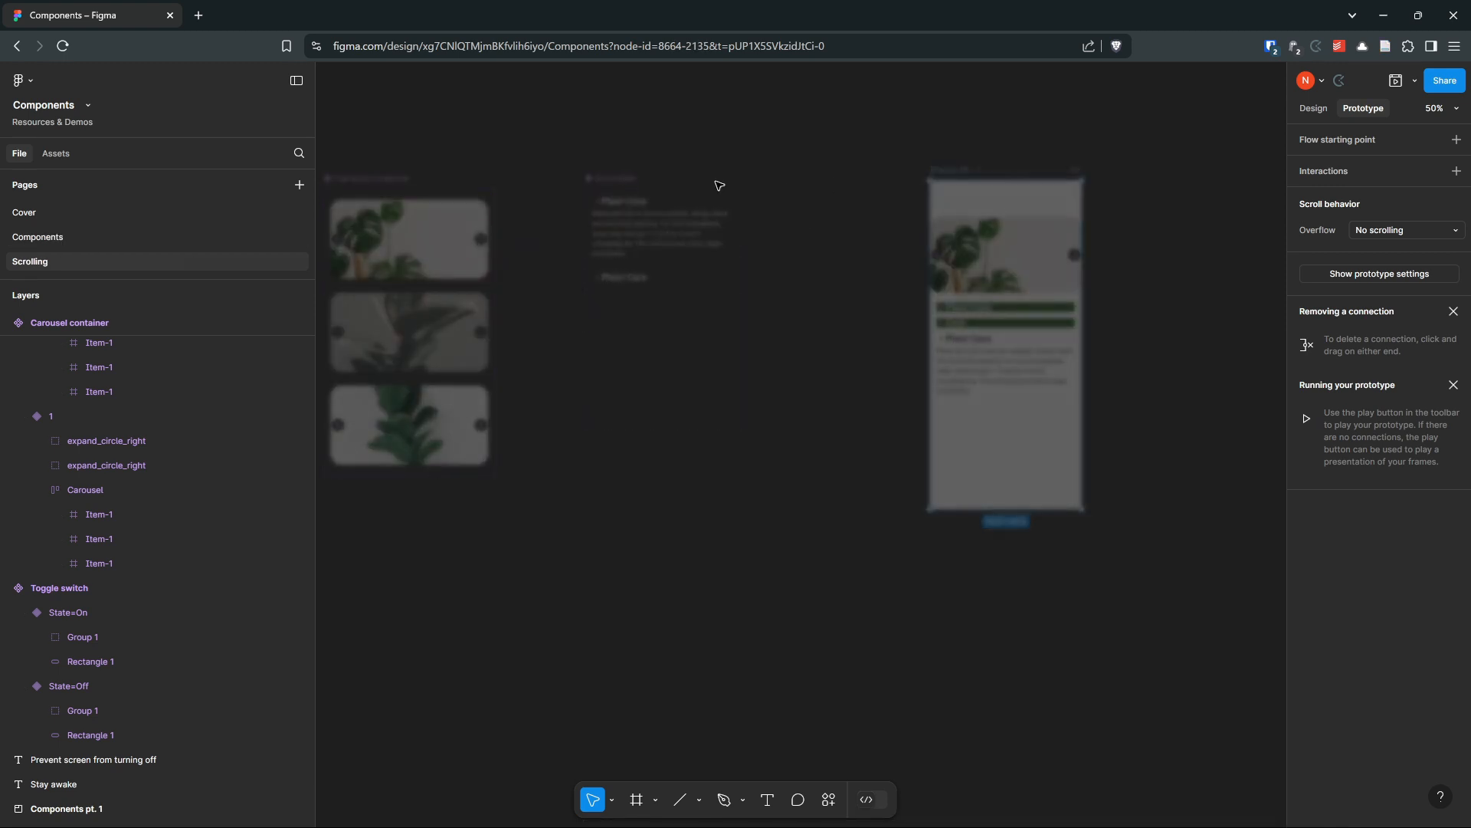
left_click(409, 220)
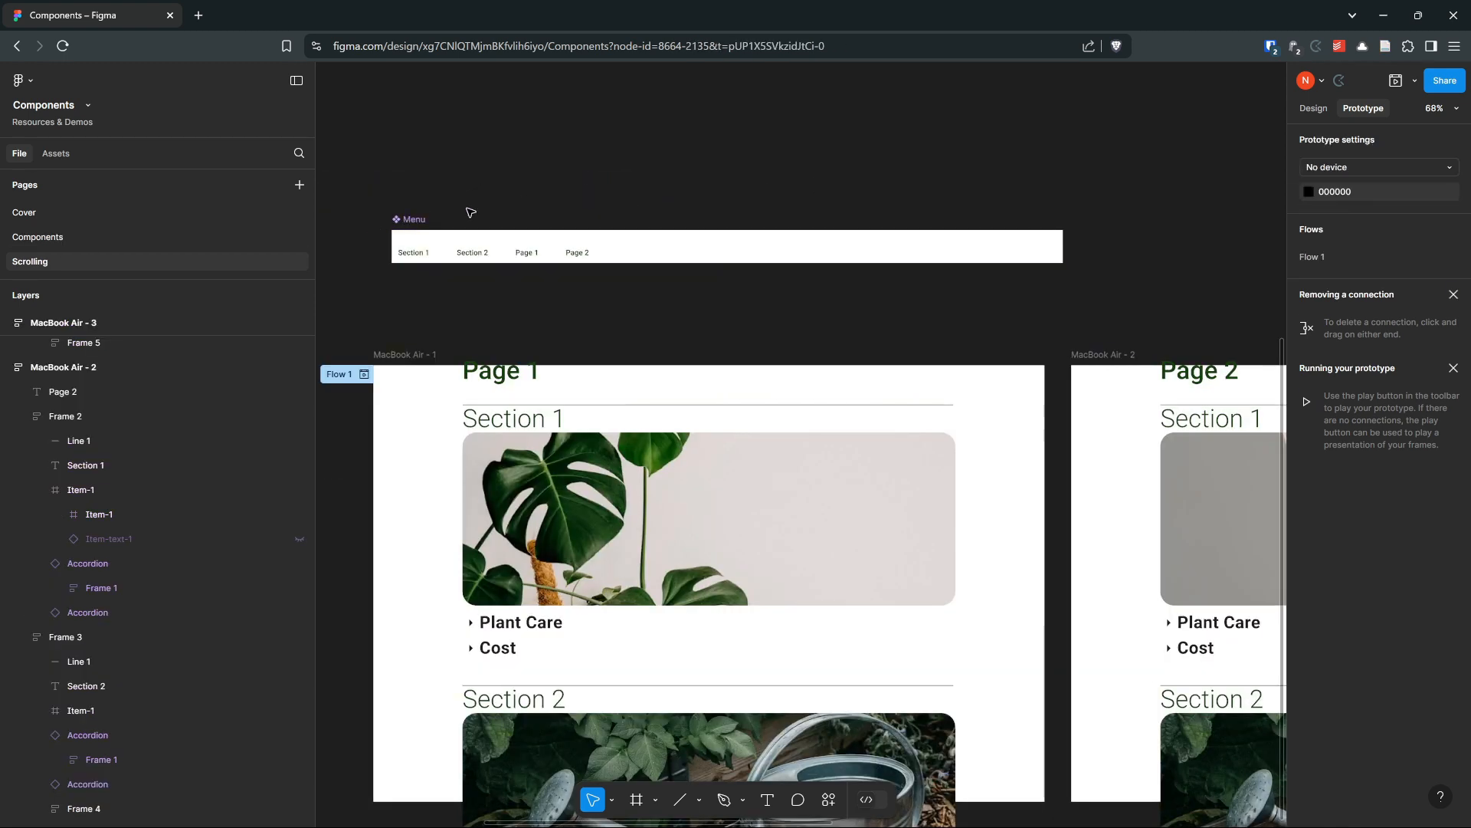
left_click(458, 212)
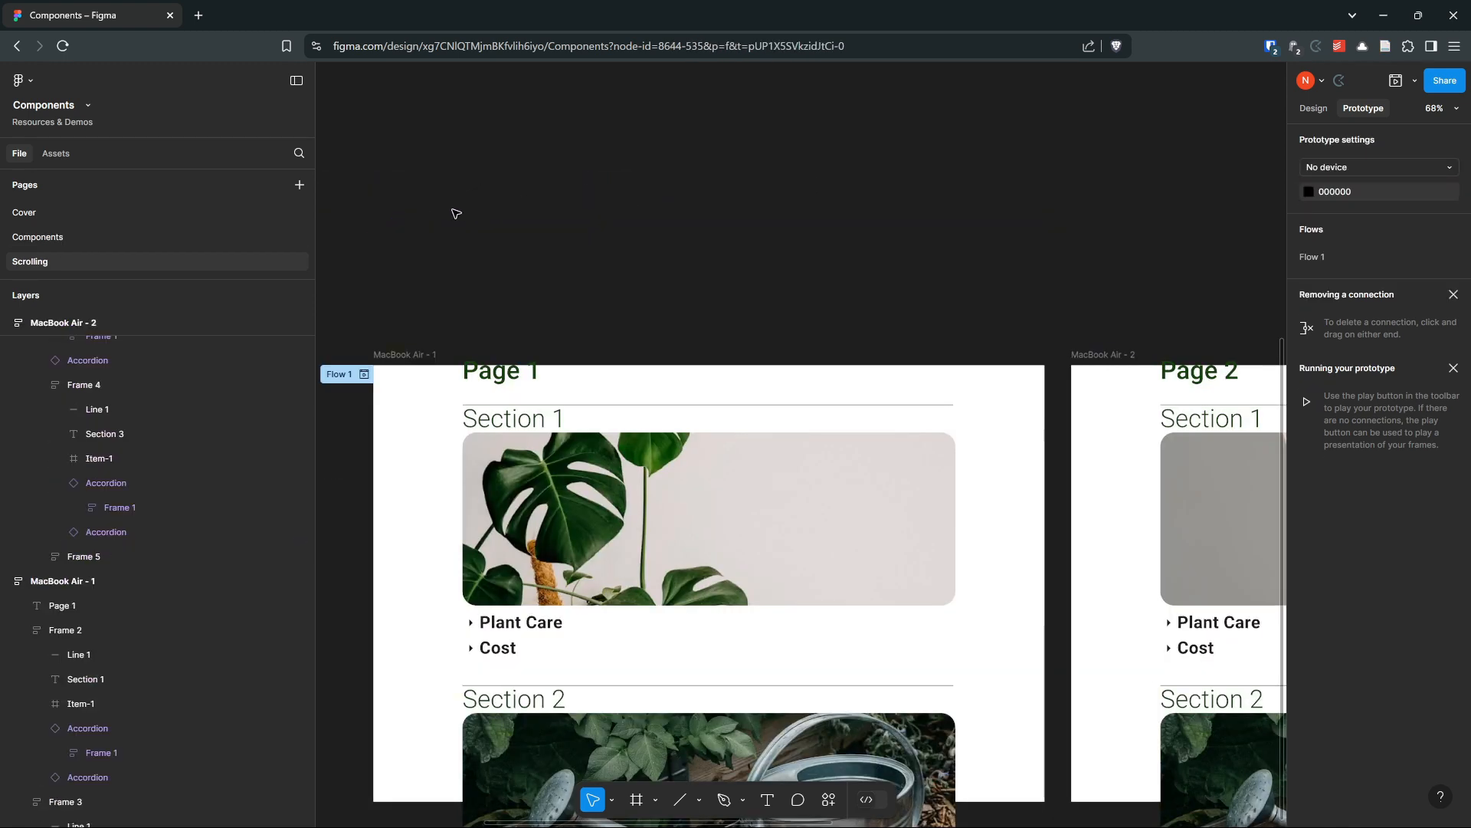
left_click(37, 238)
left_click(707, 499)
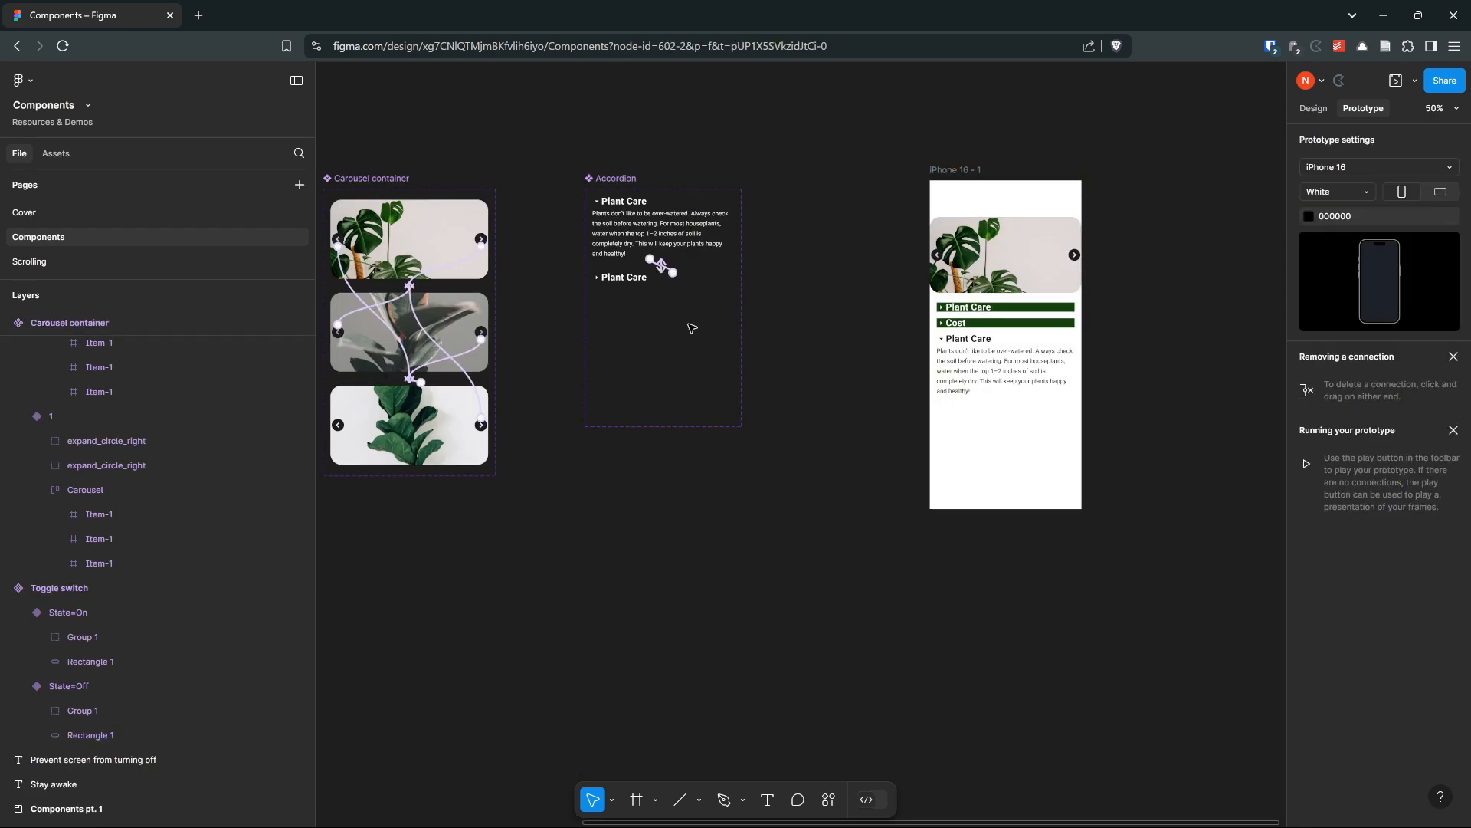
key("ctrl+v")
scroll(692, 470, "down", 2)
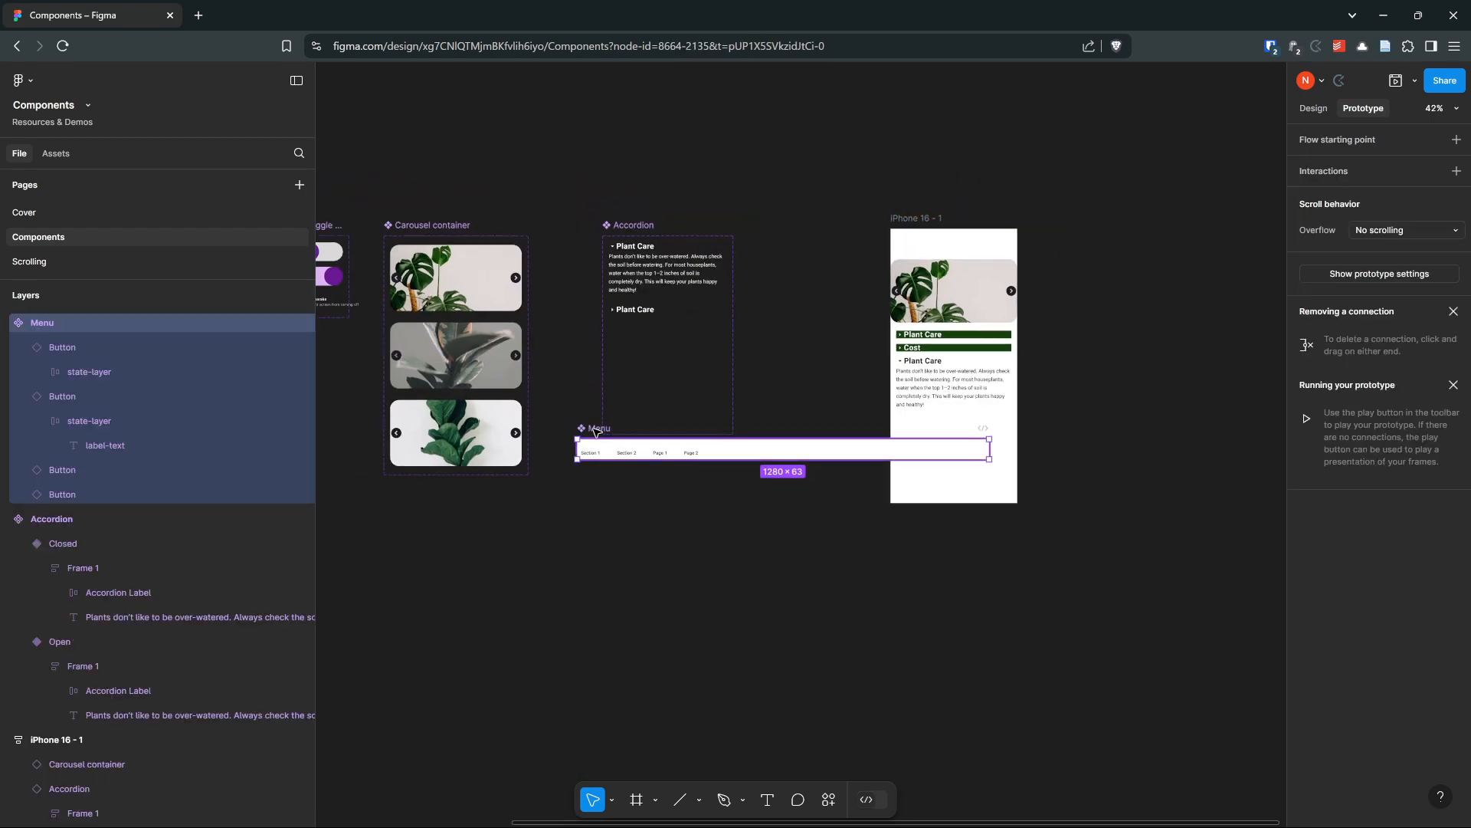
left_click_drag(596, 431, 553, 534)
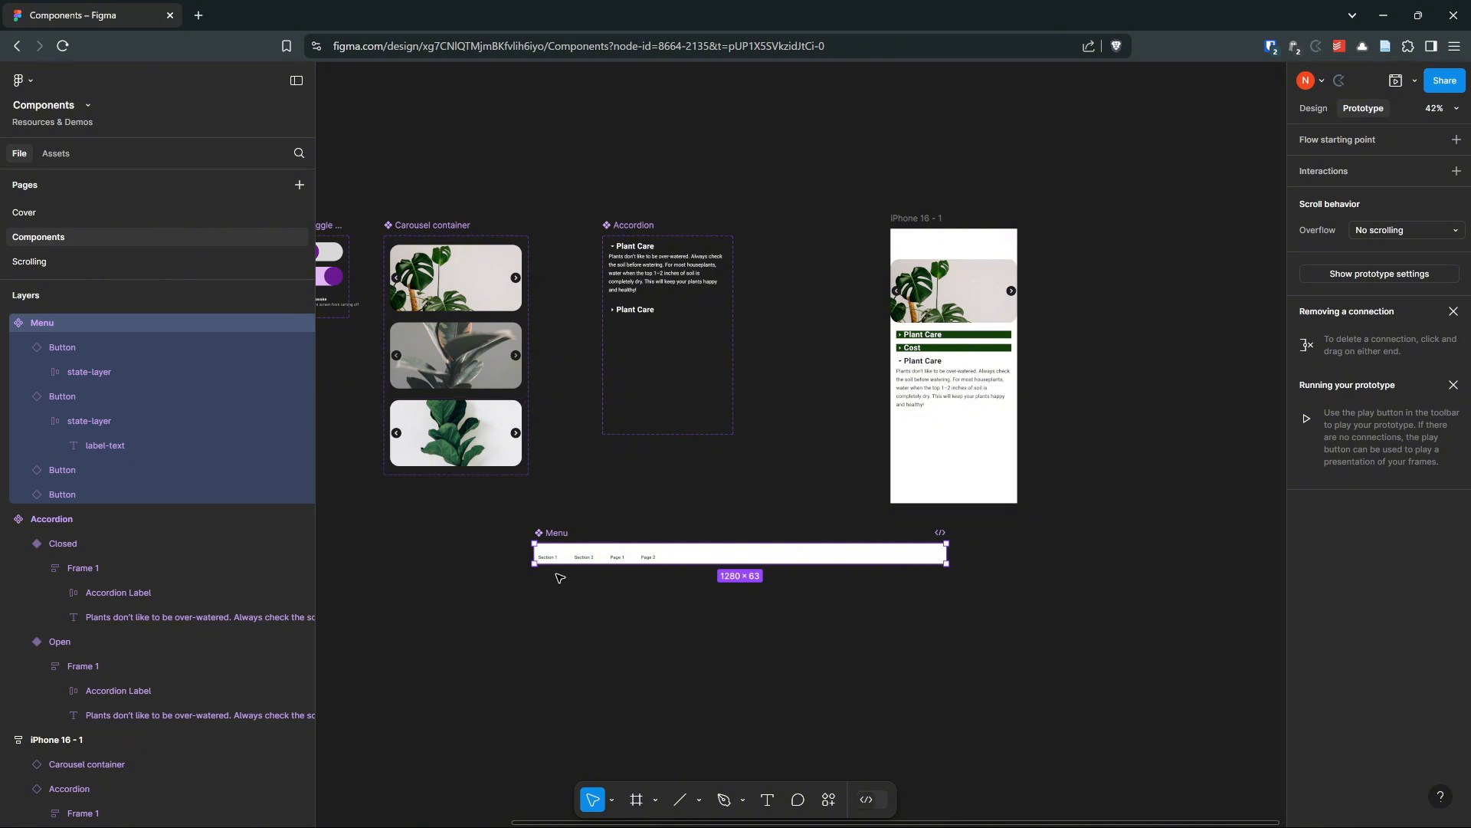
Place a Menu instance from this file's assets above the MacBook Air frames on the Scrolling page
left_click(66, 261)
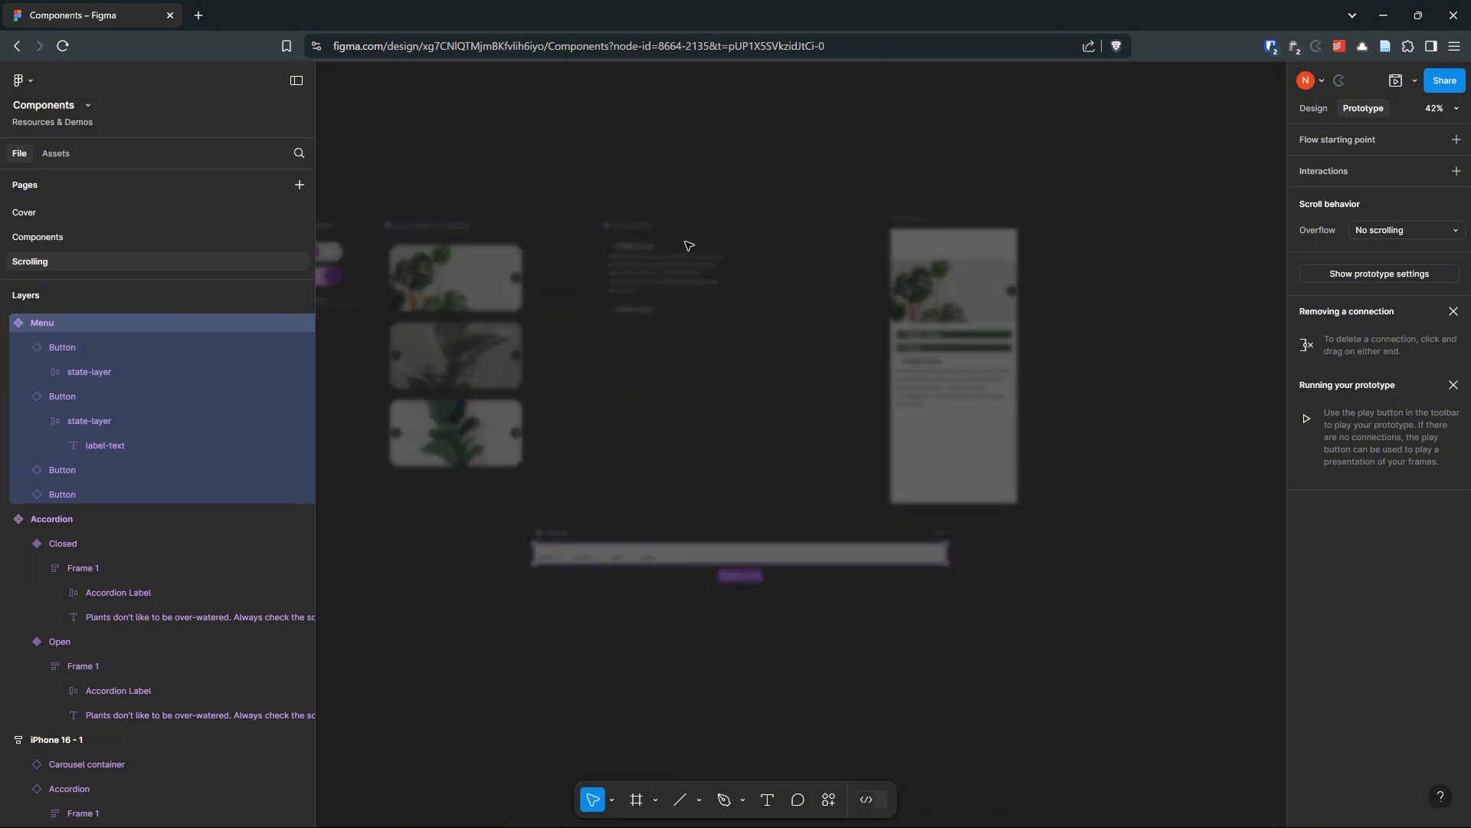
scroll(805, 210, "down", 2)
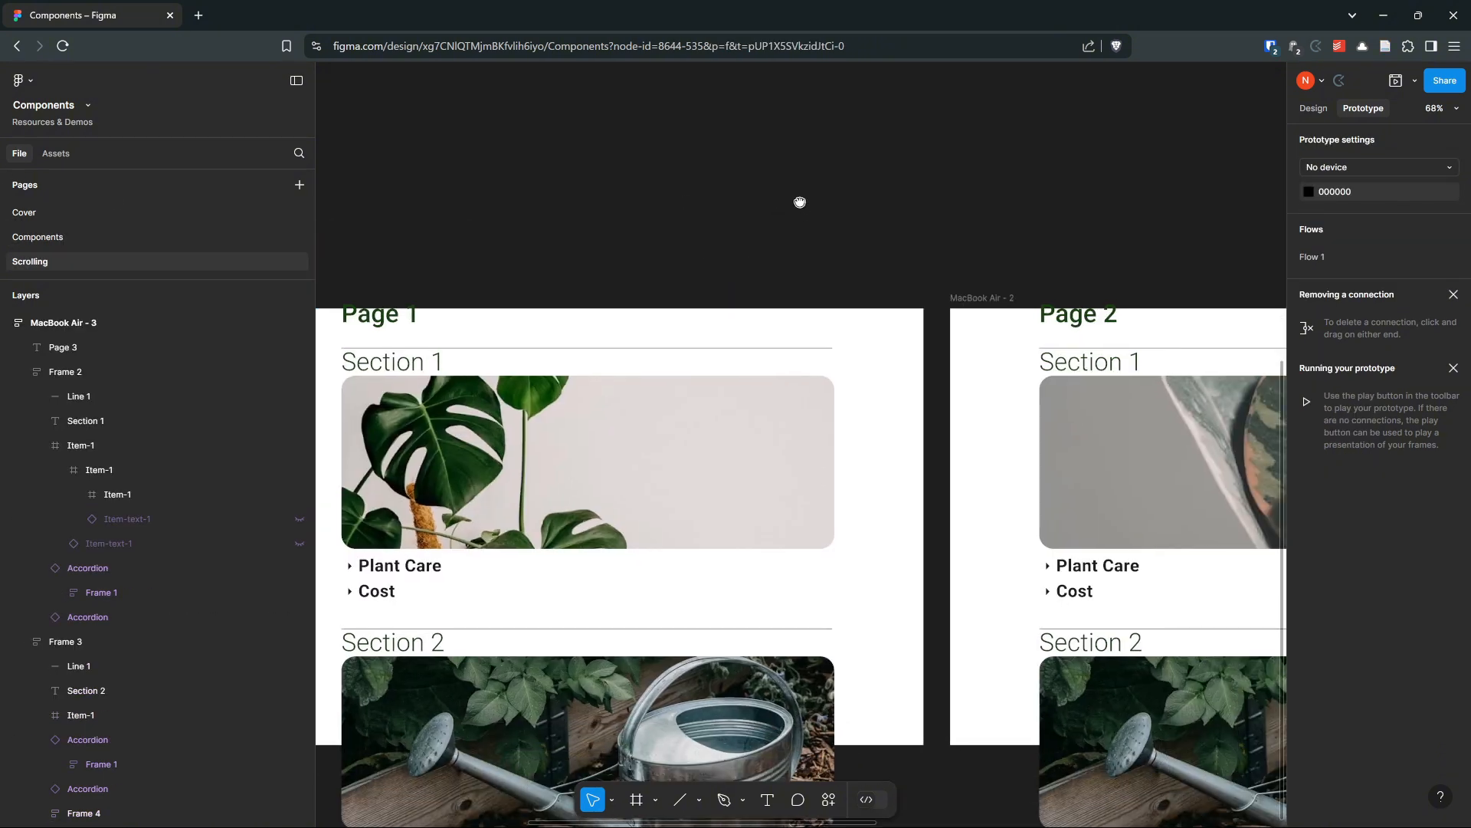
scroll(798, 200, "down", 2)
left_click(54, 154)
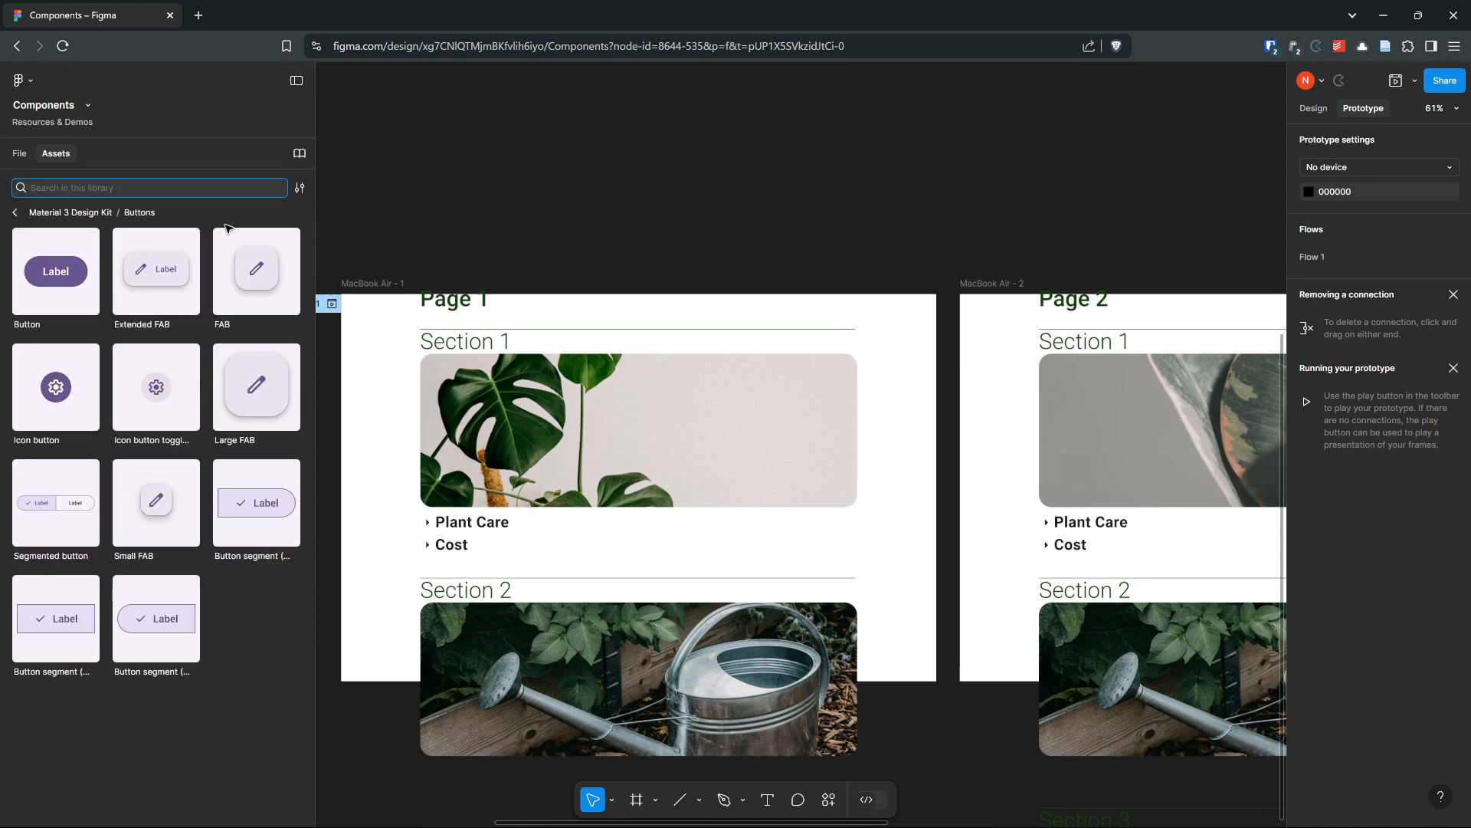
left_click(19, 213)
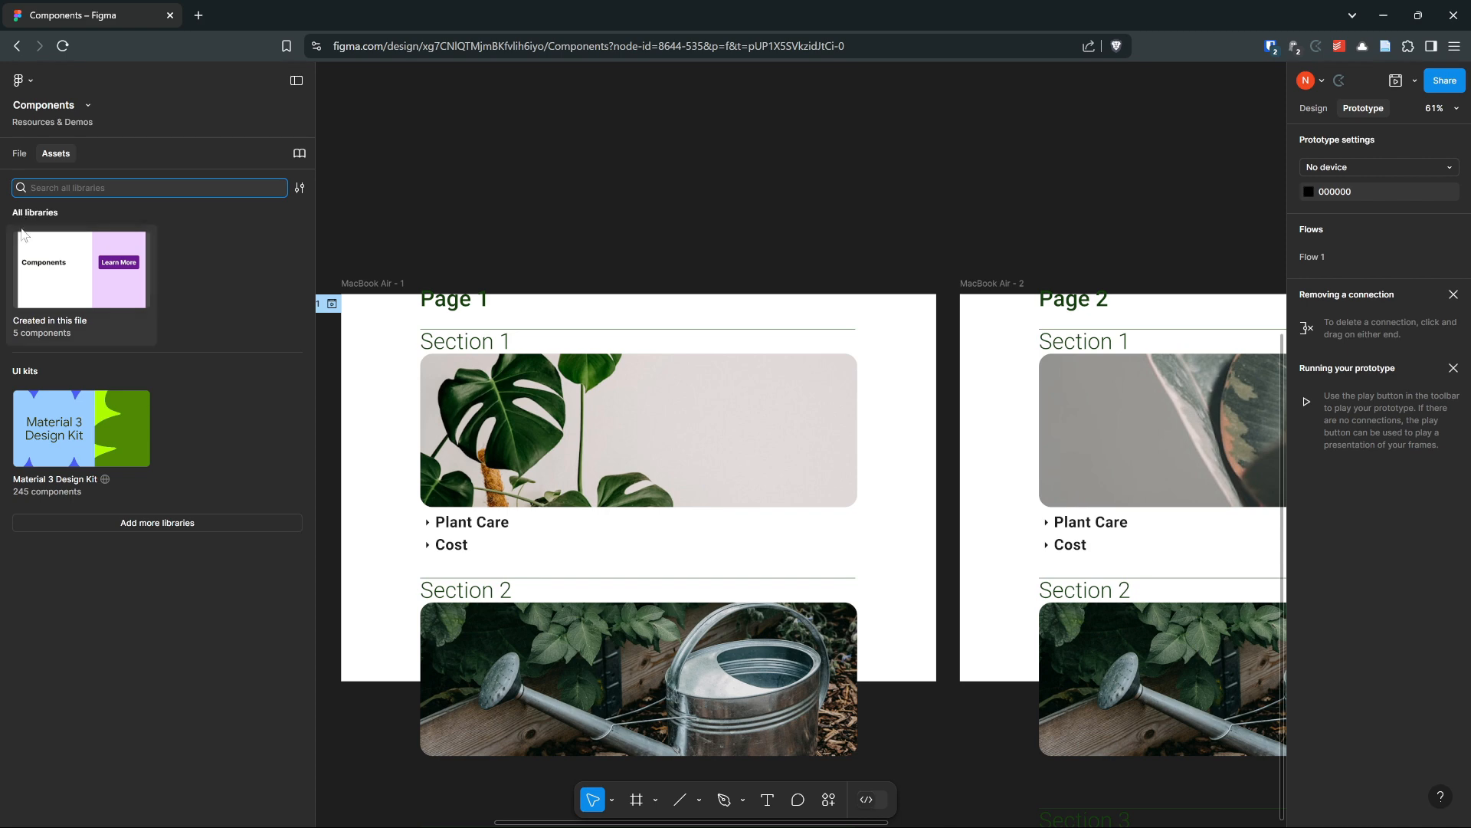
left_click(123, 300)
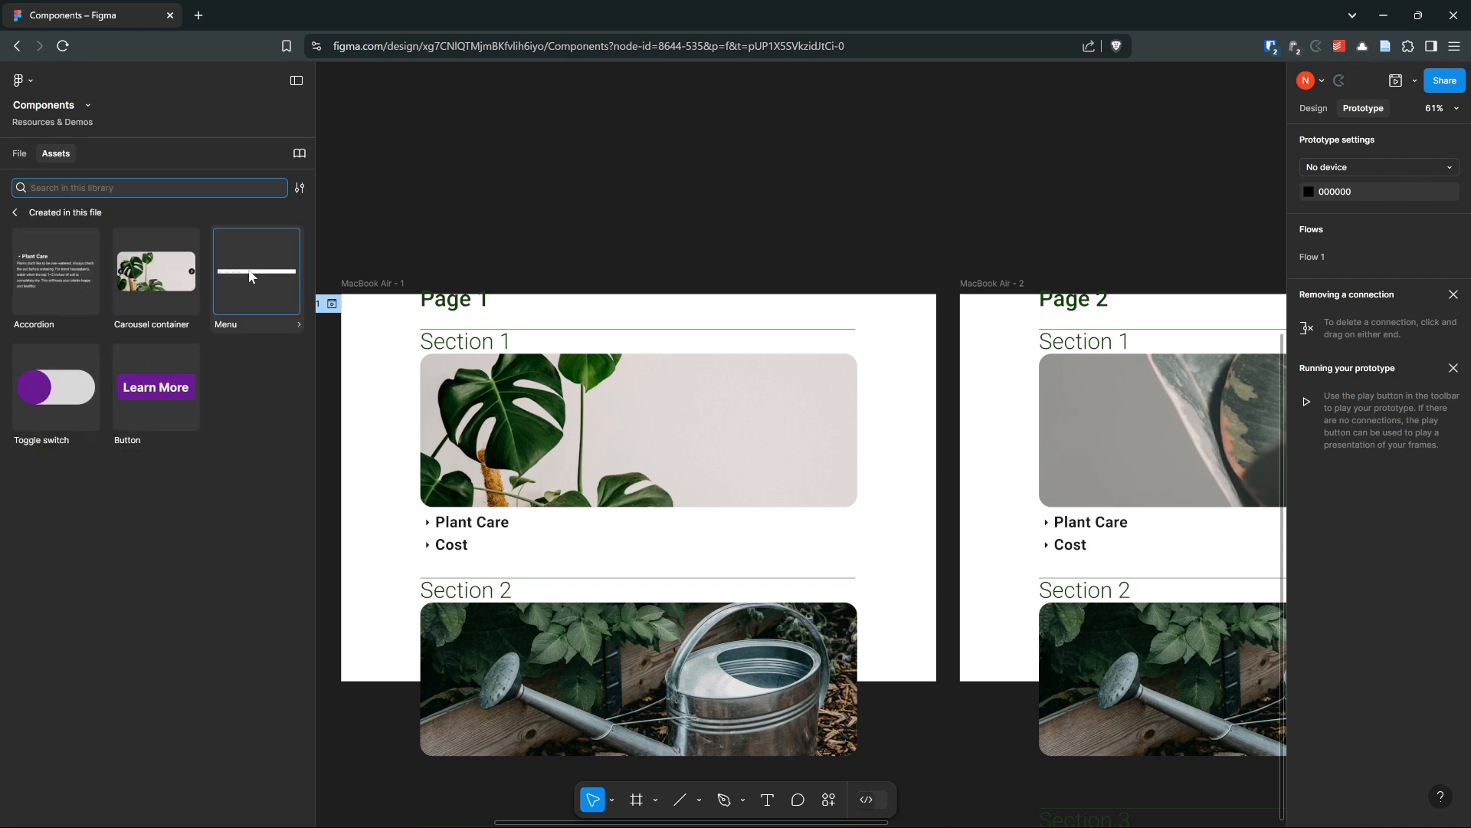
left_click_drag(250, 274, 725, 225)
scroll(653, 191, "up", 5)
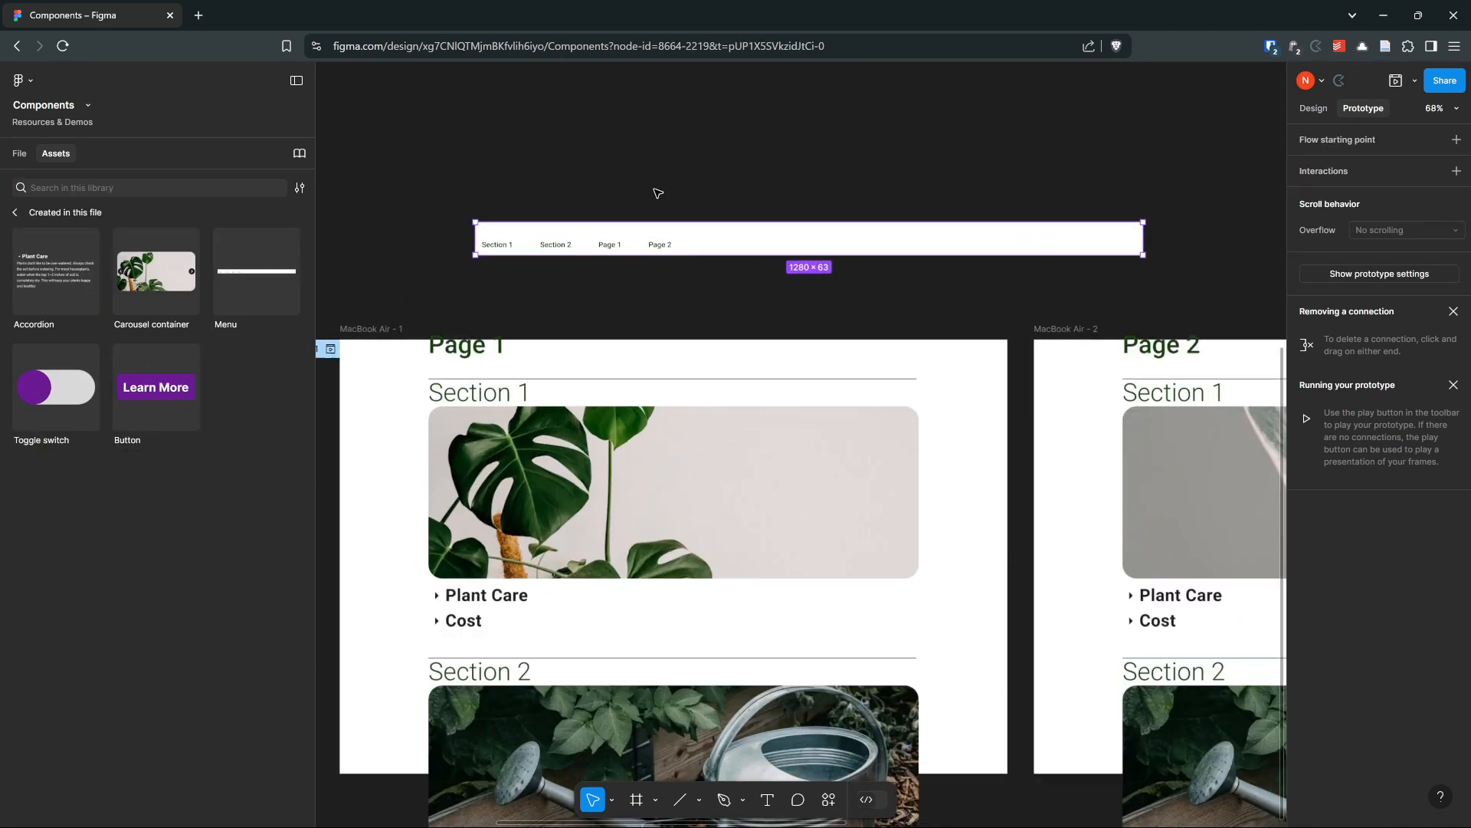
Reposition the Menu instance just above the MacBook Air - 1 frame
left_click_drag(624, 141, 734, 66)
left_click(744, 221)
left_click_drag(759, 221, 738, 193)
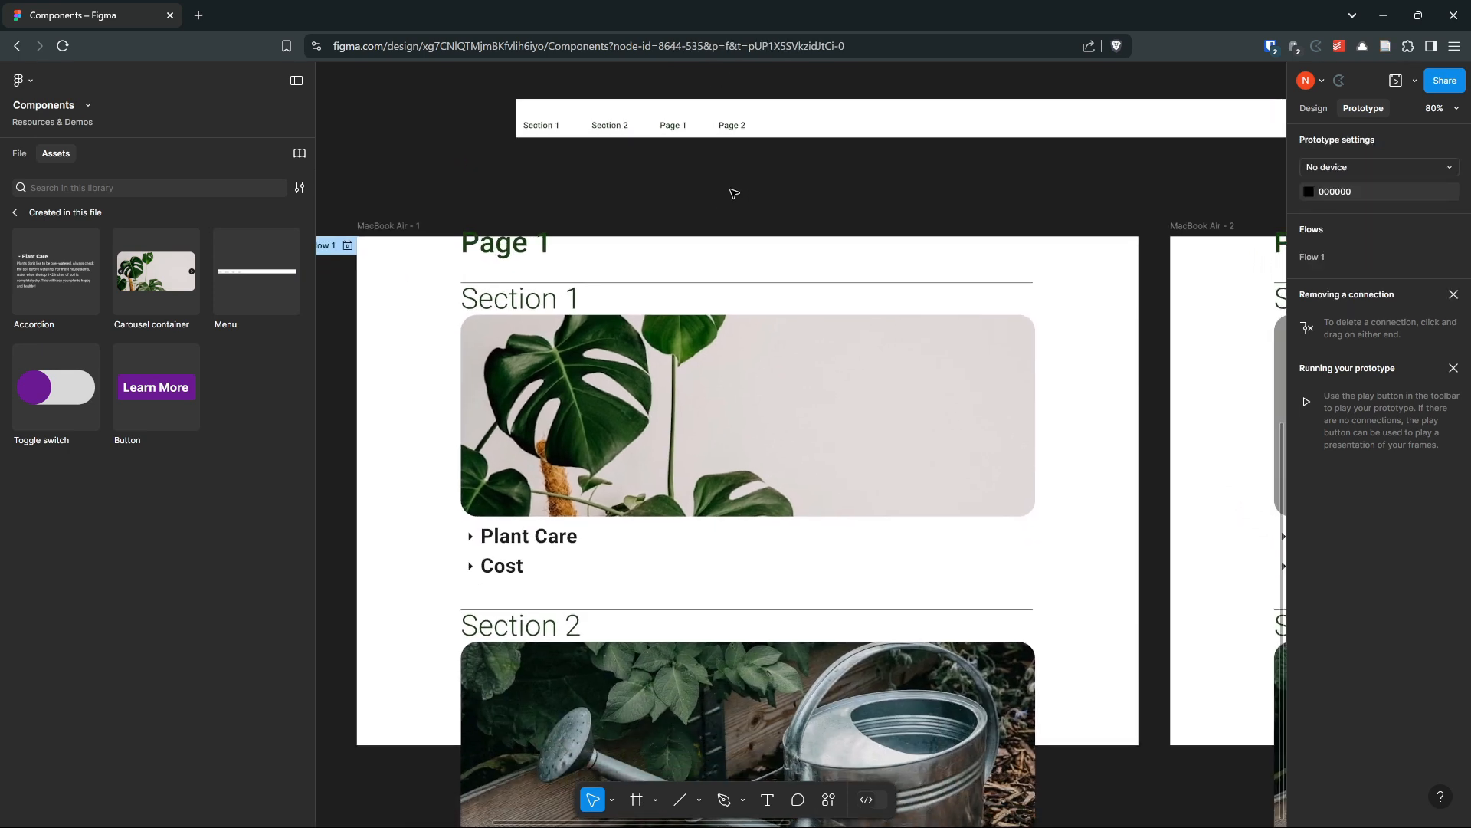
left_click(704, 134)
left_click_drag(804, 127, 787, 101)
scroll(798, 167, "down", 2)
scroll(798, 167, "down", 3)
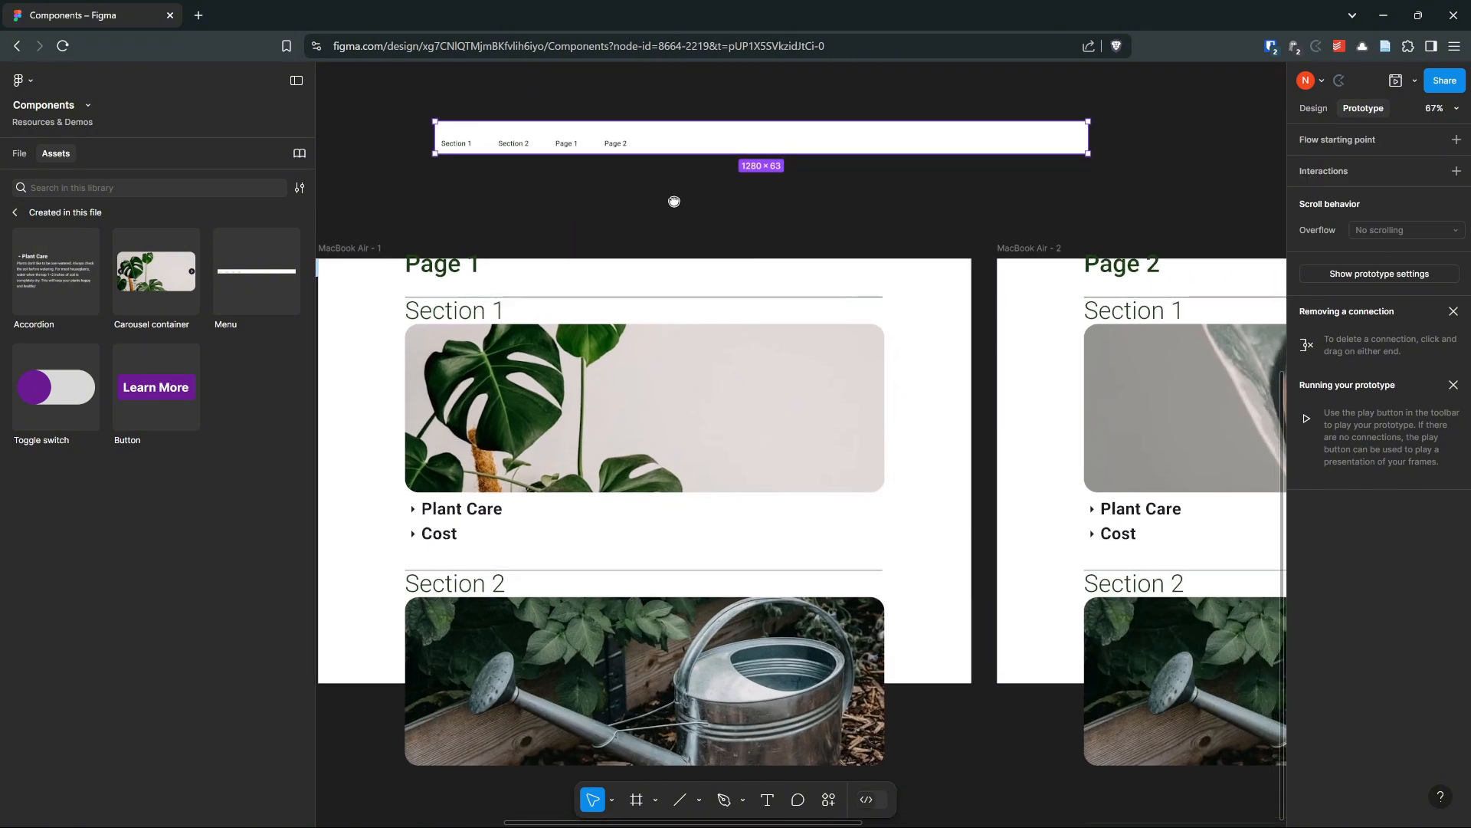
scroll(787, 234, "down", 5)
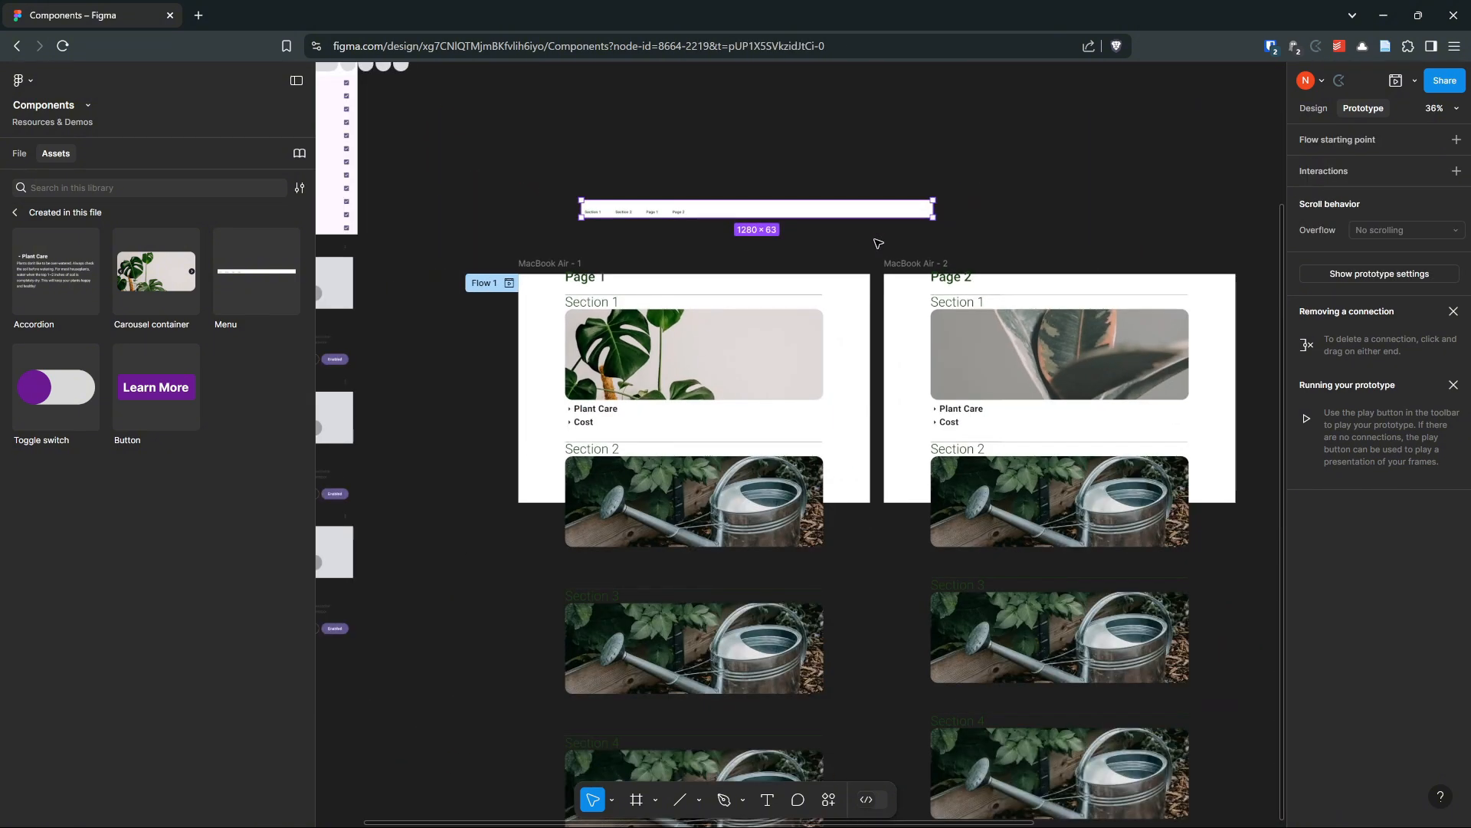
scroll(613, 249, "up", 3)
left_click_drag(582, 220, 822, 177)
scroll(546, 232, "up", 3)
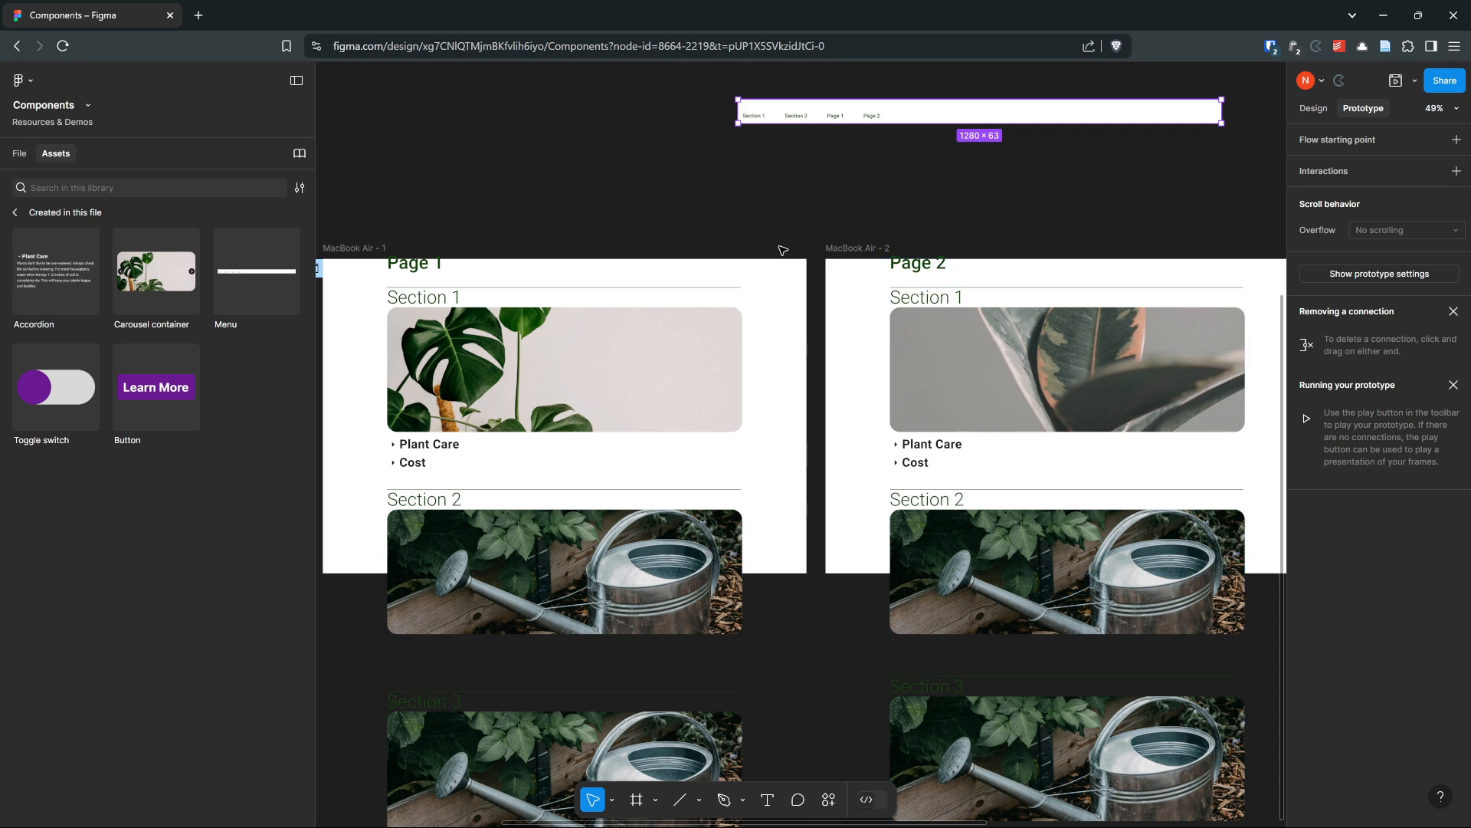
scroll(708, 213, "up", 3)
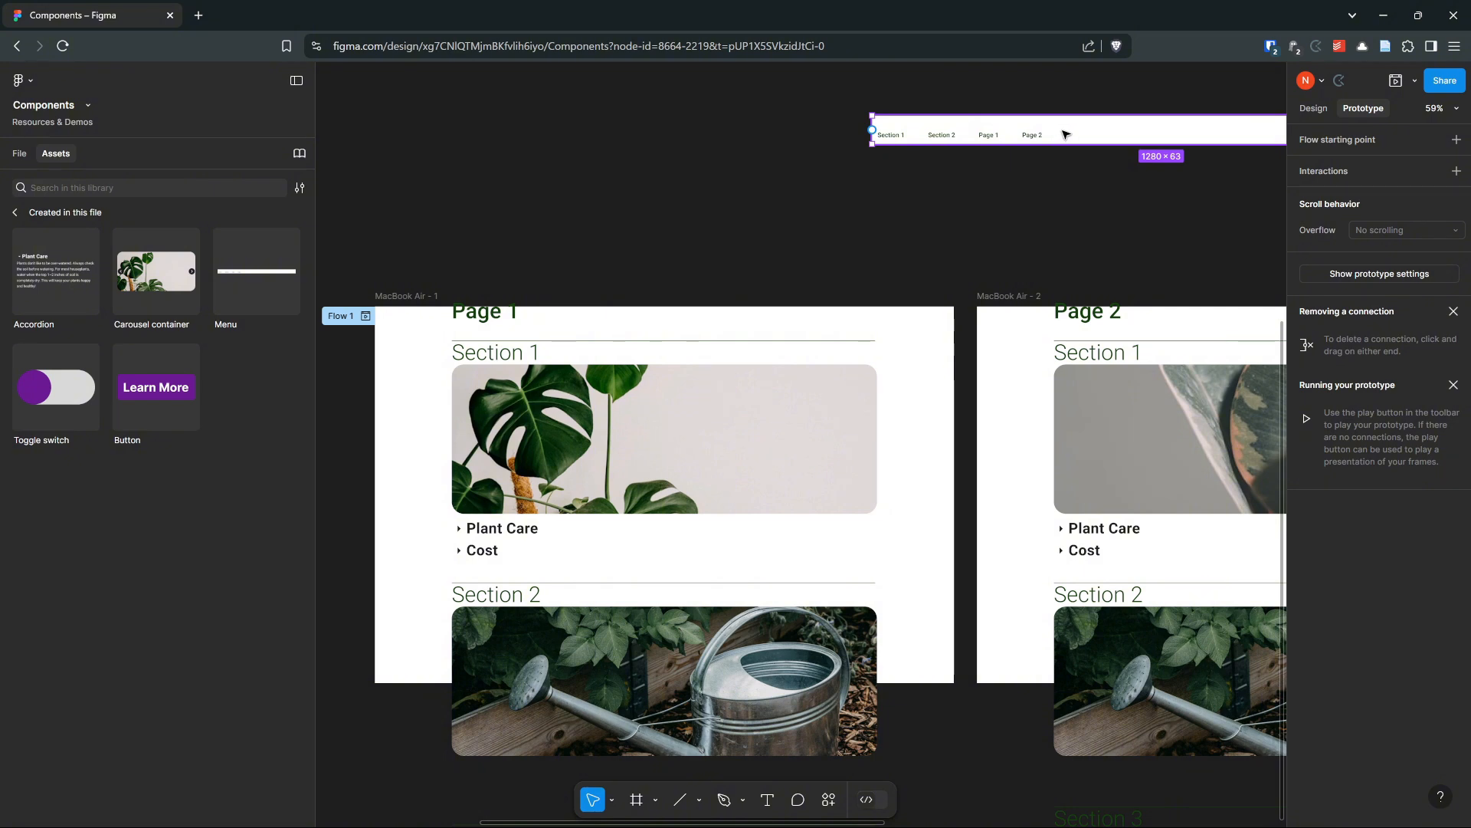
left_click_drag(1061, 135, 674, 205)
scroll(470, 237, "up", 4)
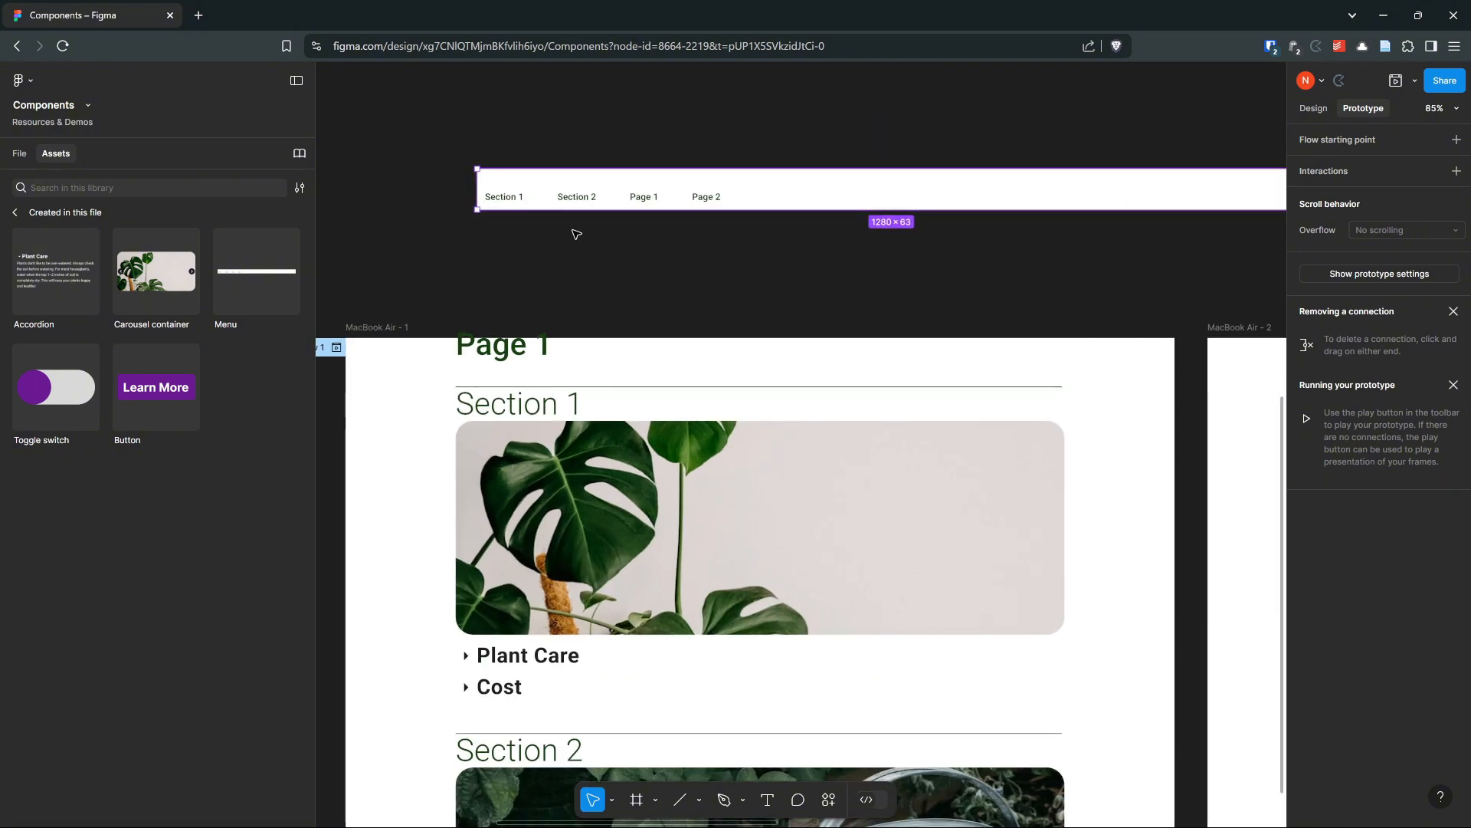
scroll(639, 225, "down", 4)
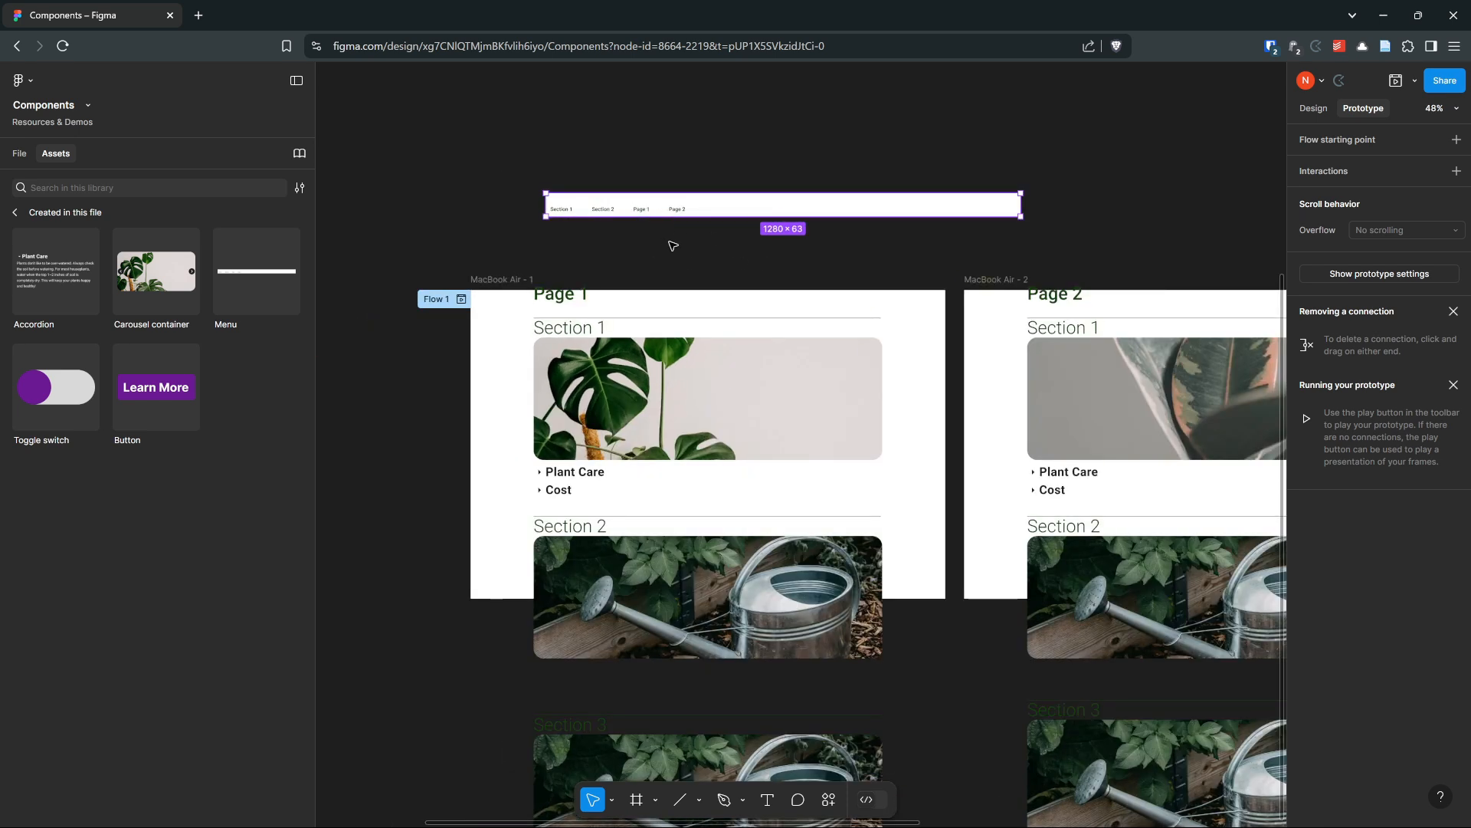
left_click(480, 282)
left_click(1024, 280)
left_click(775, 248)
left_click_drag(774, 247, 721, 233)
left_click(679, 196)
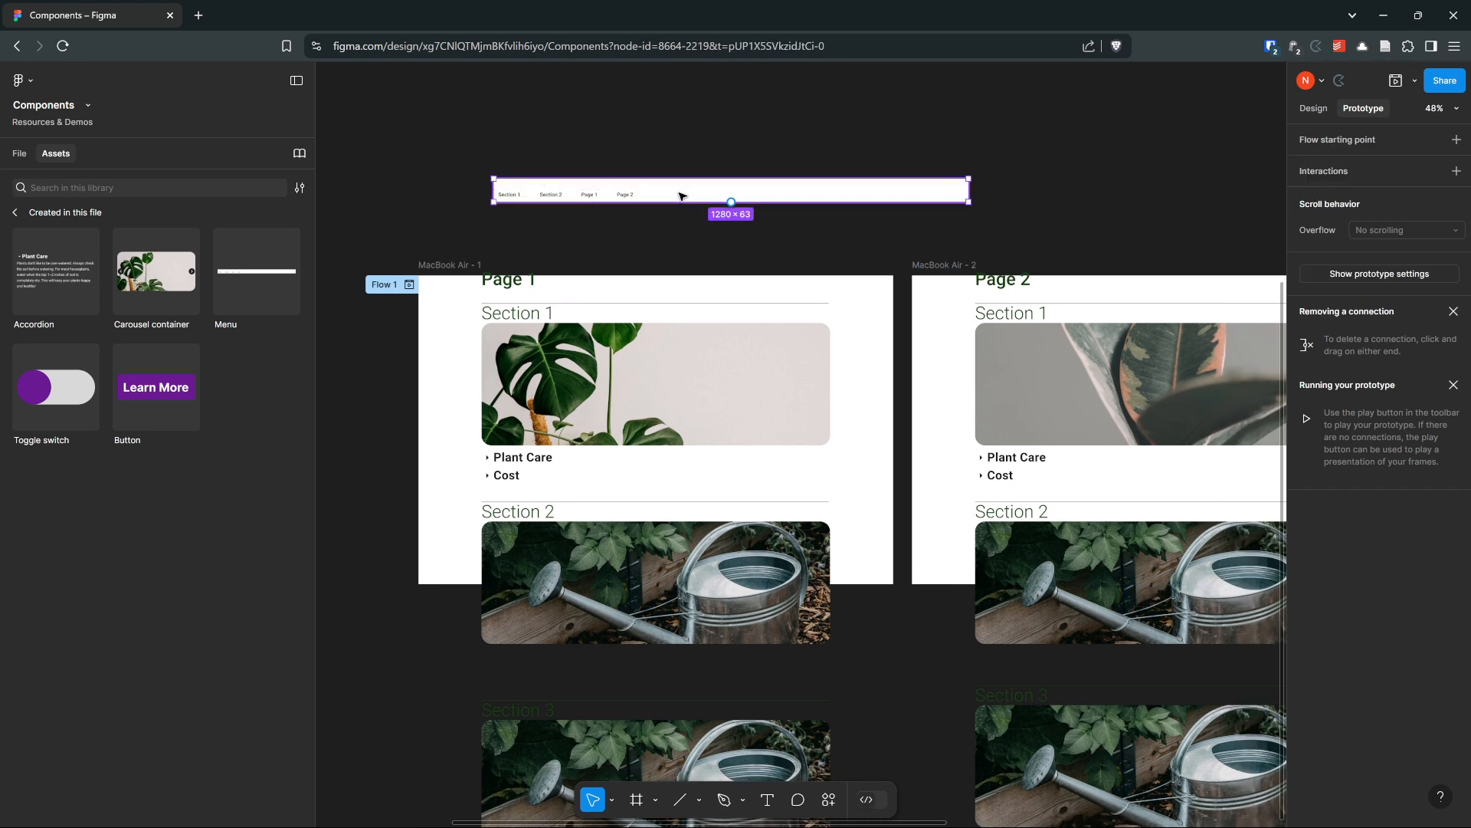
Link the Page 1 menu button to MacBook Air - 1 with an On click Navigate to interaction
left_click(592, 199)
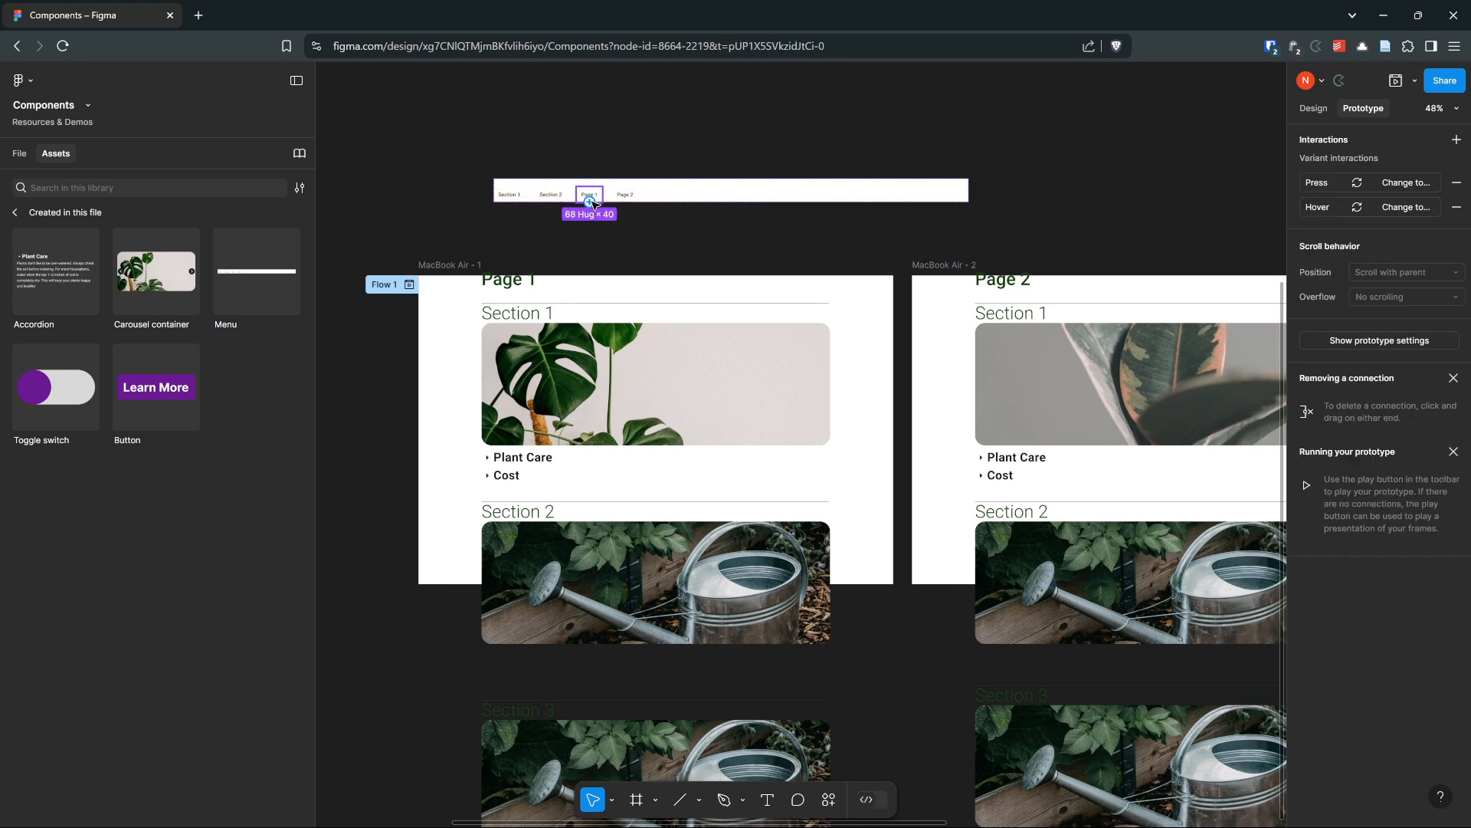
left_click_drag(589, 201, 513, 287)
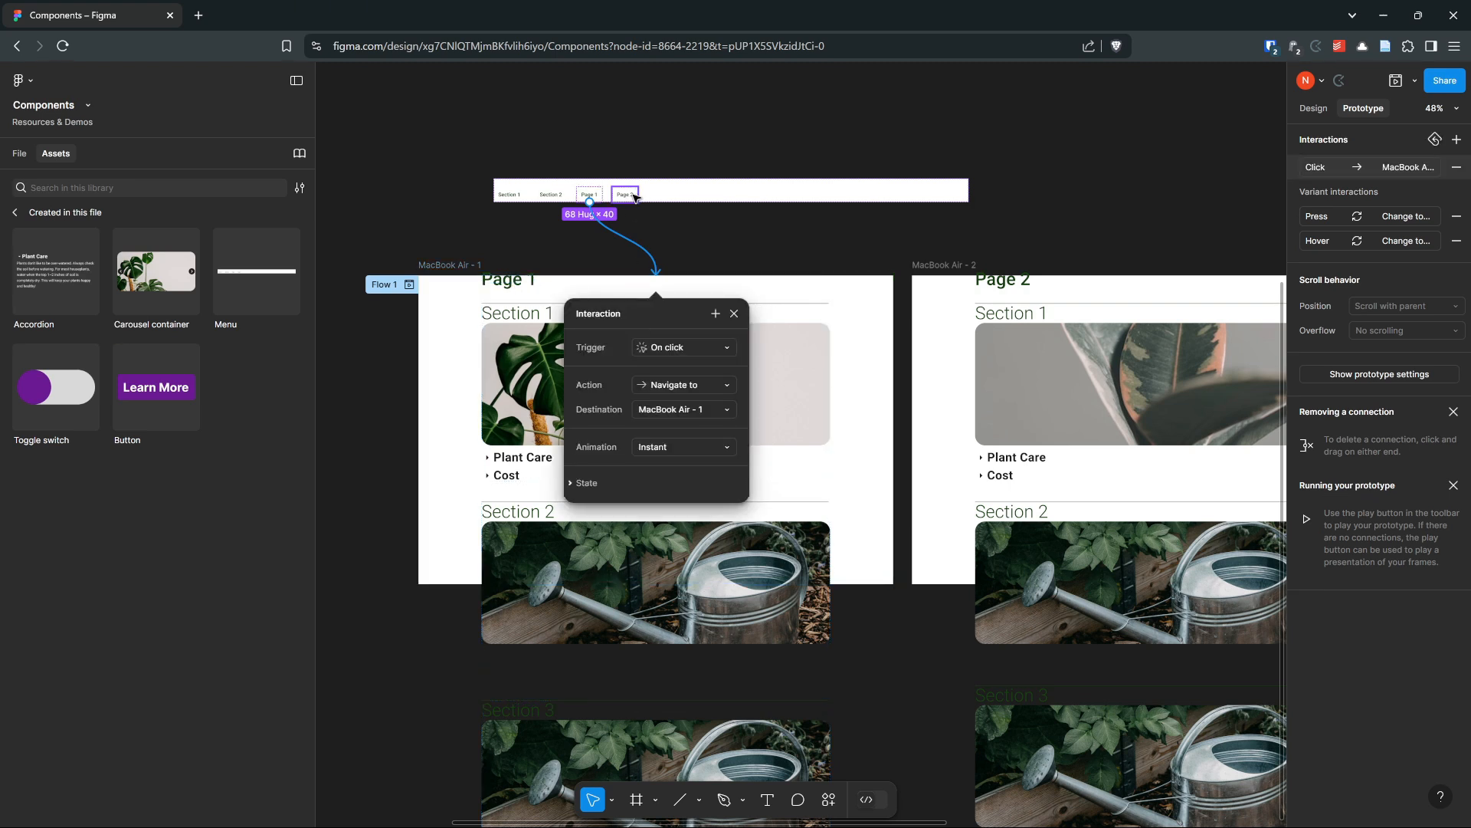
Link the Page 2 menu button to MacBook Air - 2 with an On click Navigate to interaction
left_click(630, 201)
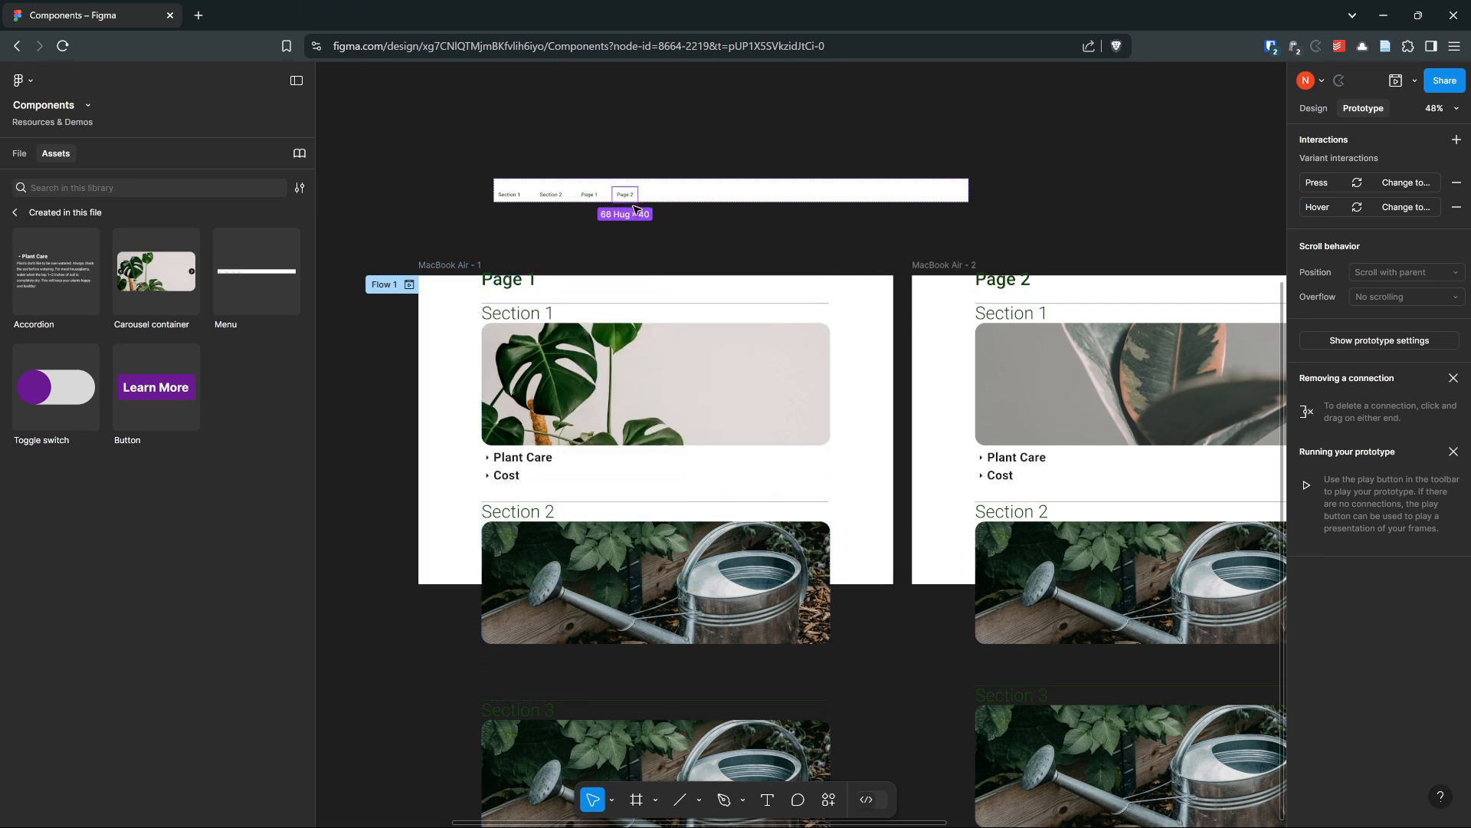
left_click_drag(627, 203, 989, 299)
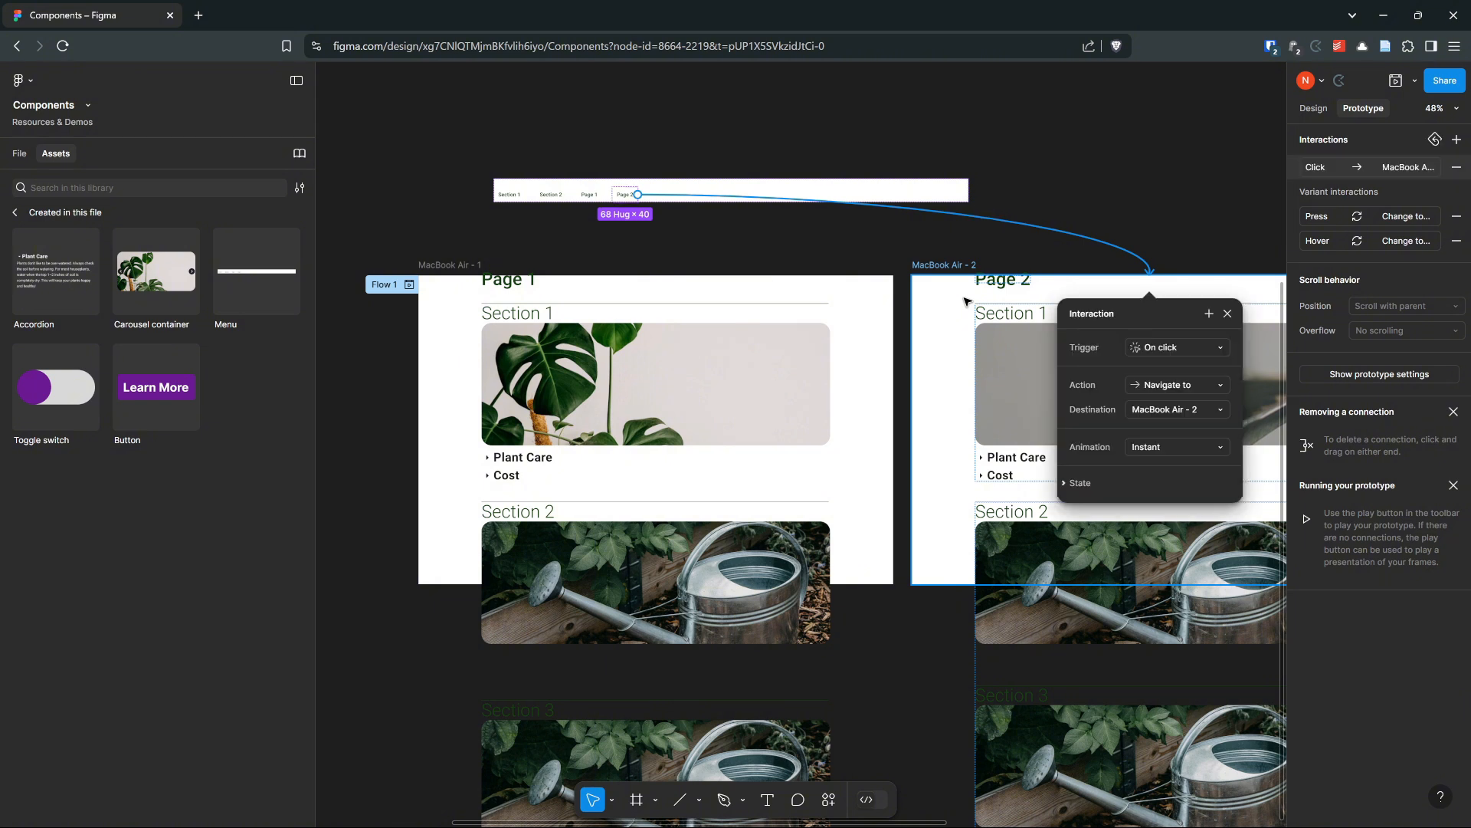
left_click(825, 152)
Move the Menu instance into the top of MacBook Air - 1 and narrow it to about 1110 wide
left_click(716, 188)
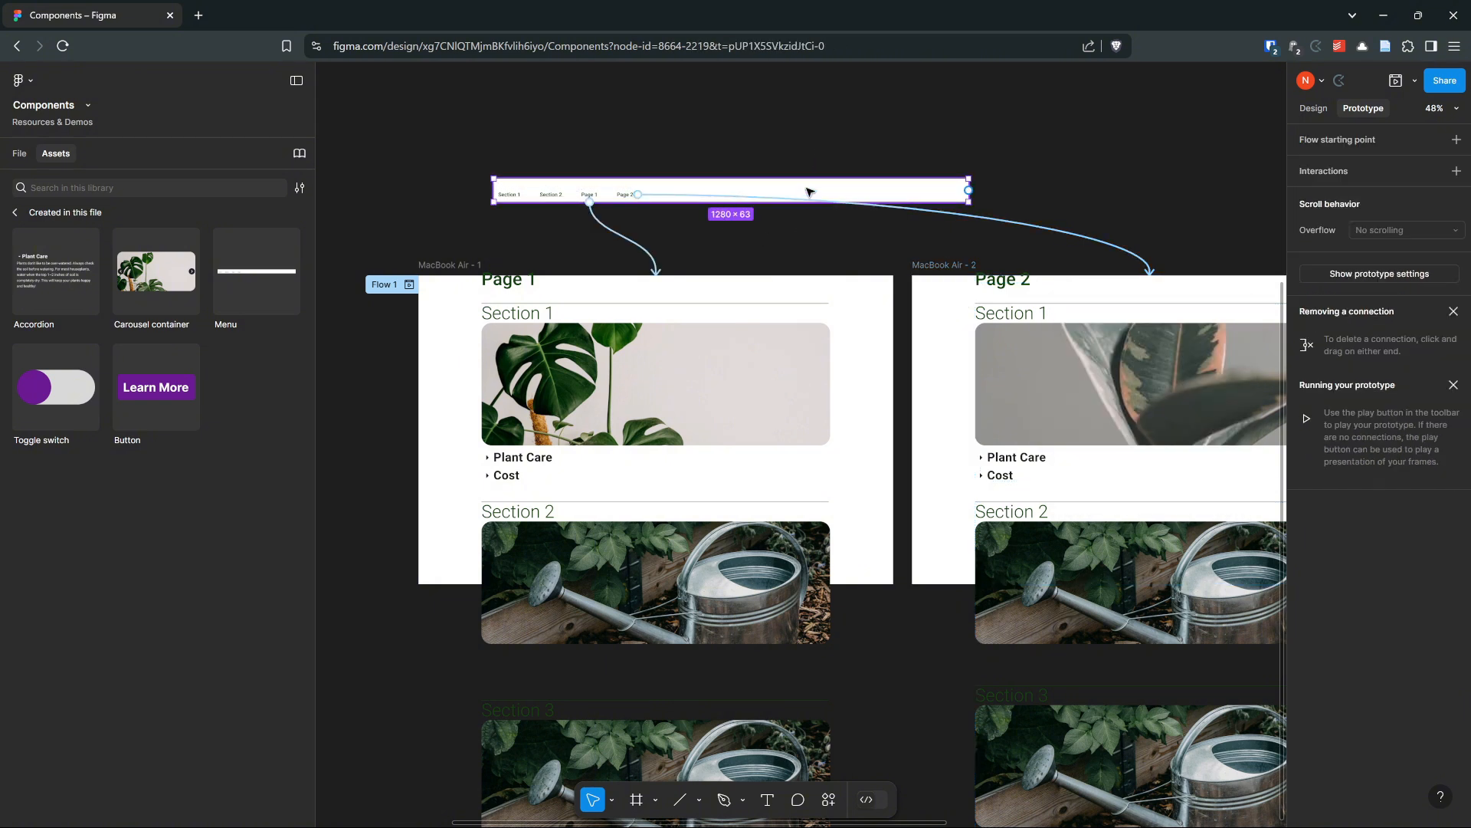
left_click_drag(810, 194, 743, 292)
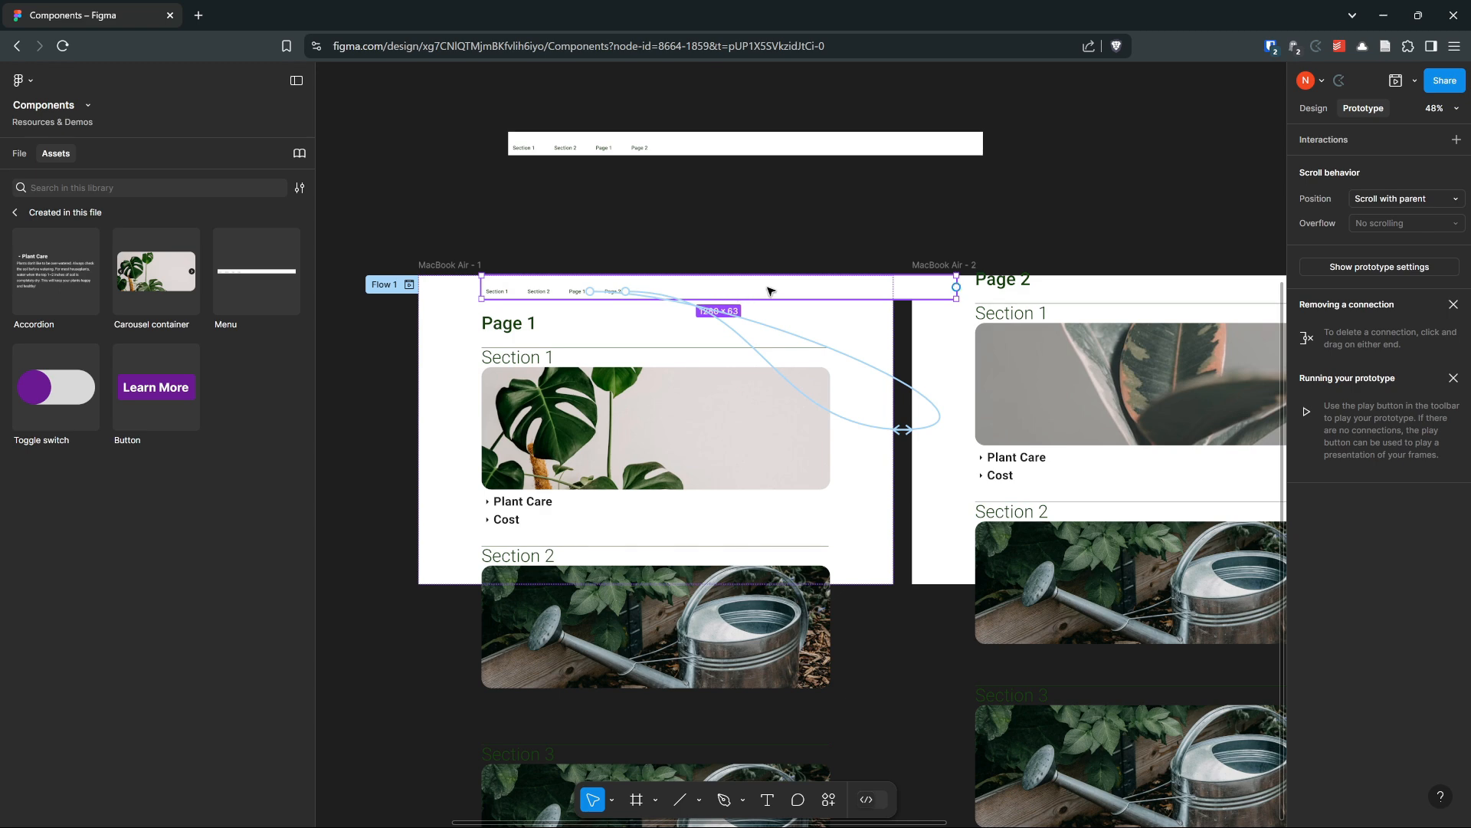
scroll(961, 295, "up", 5)
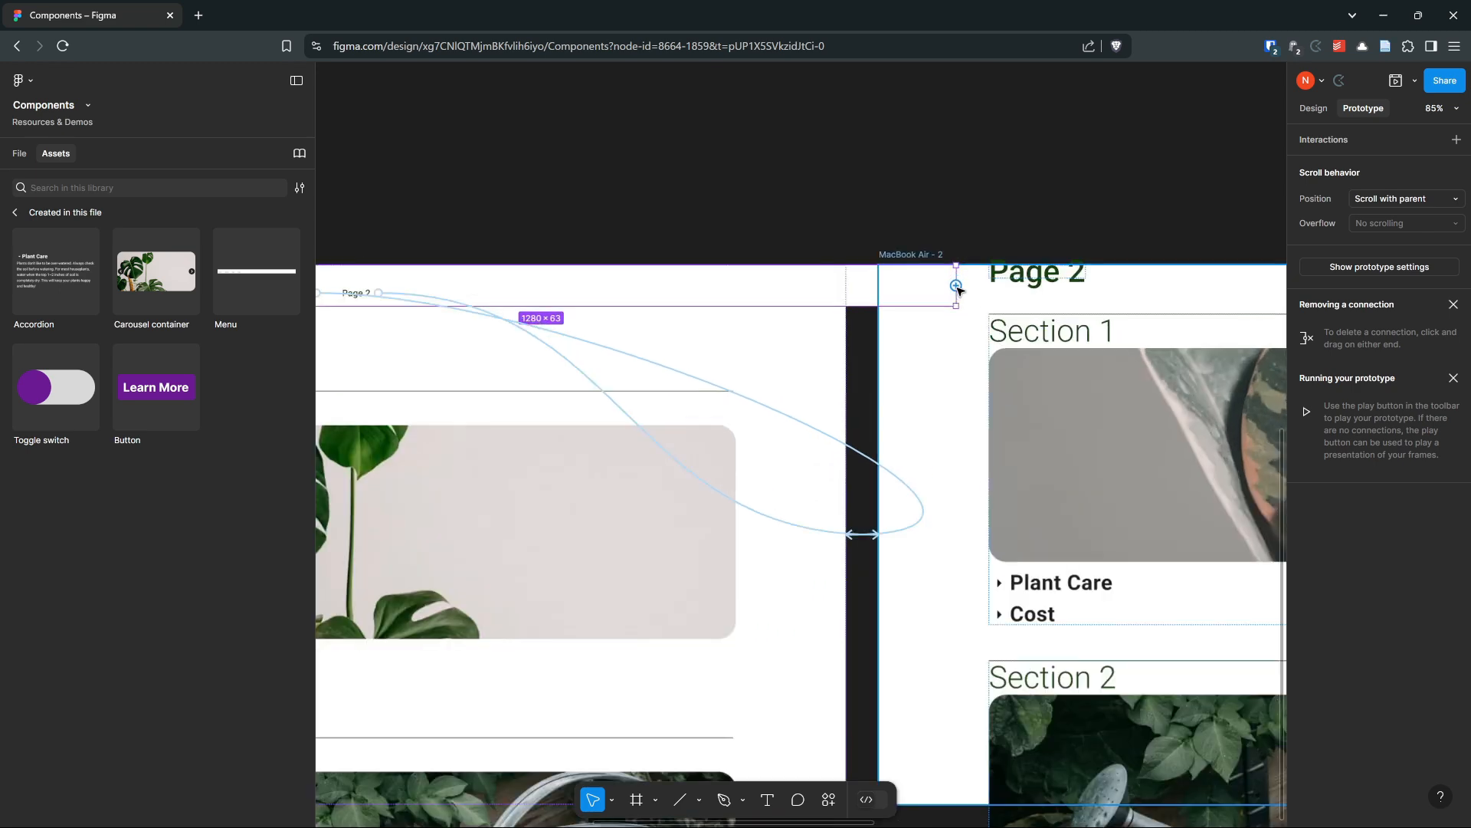
left_click_drag(958, 291, 830, 308)
scroll(837, 303, "down", 4)
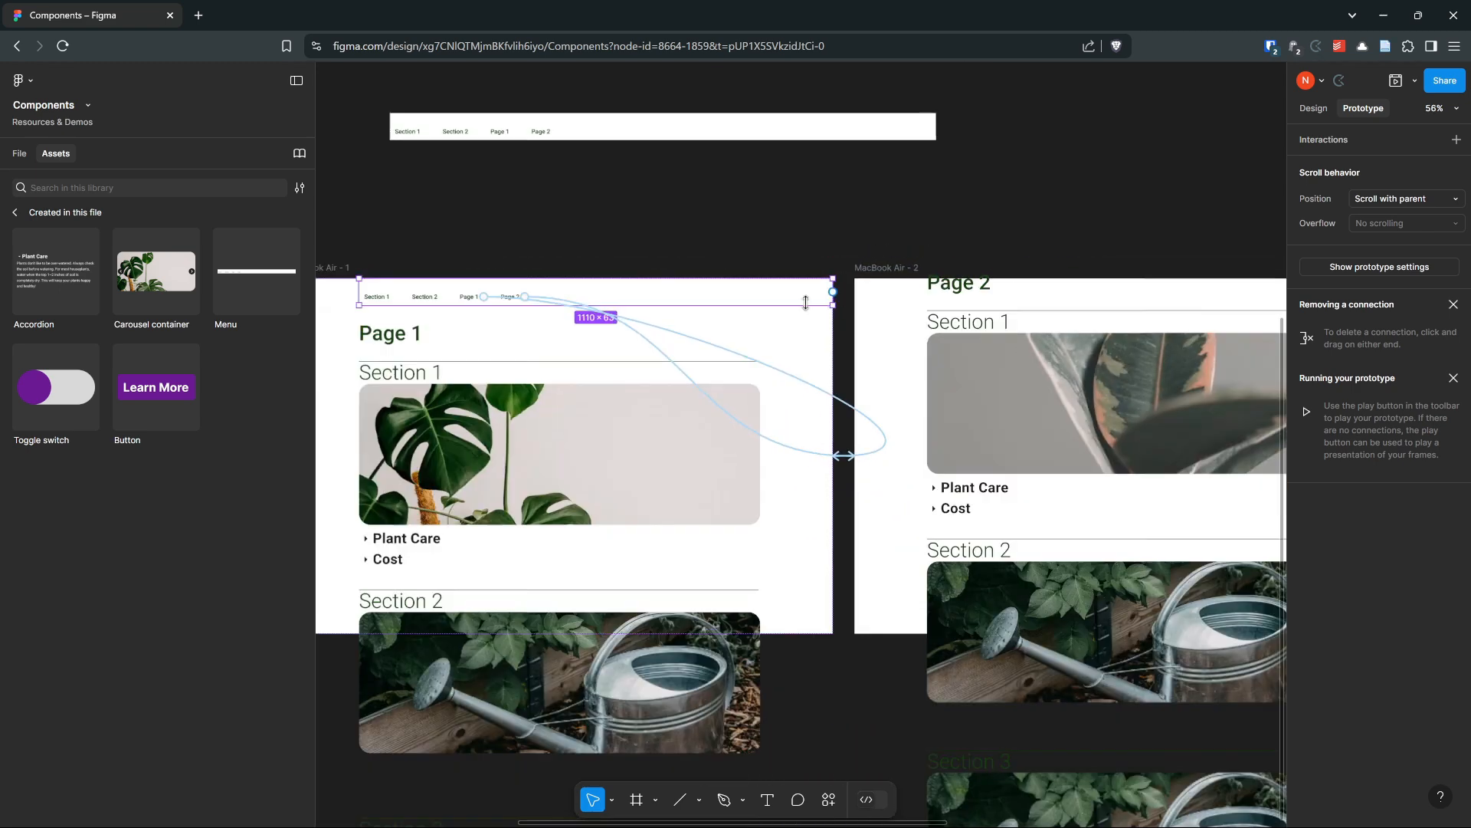
Copy the menu into the top of MacBook Air - 2, aligning it with the page content
left_click_drag(617, 300, 1034, 282)
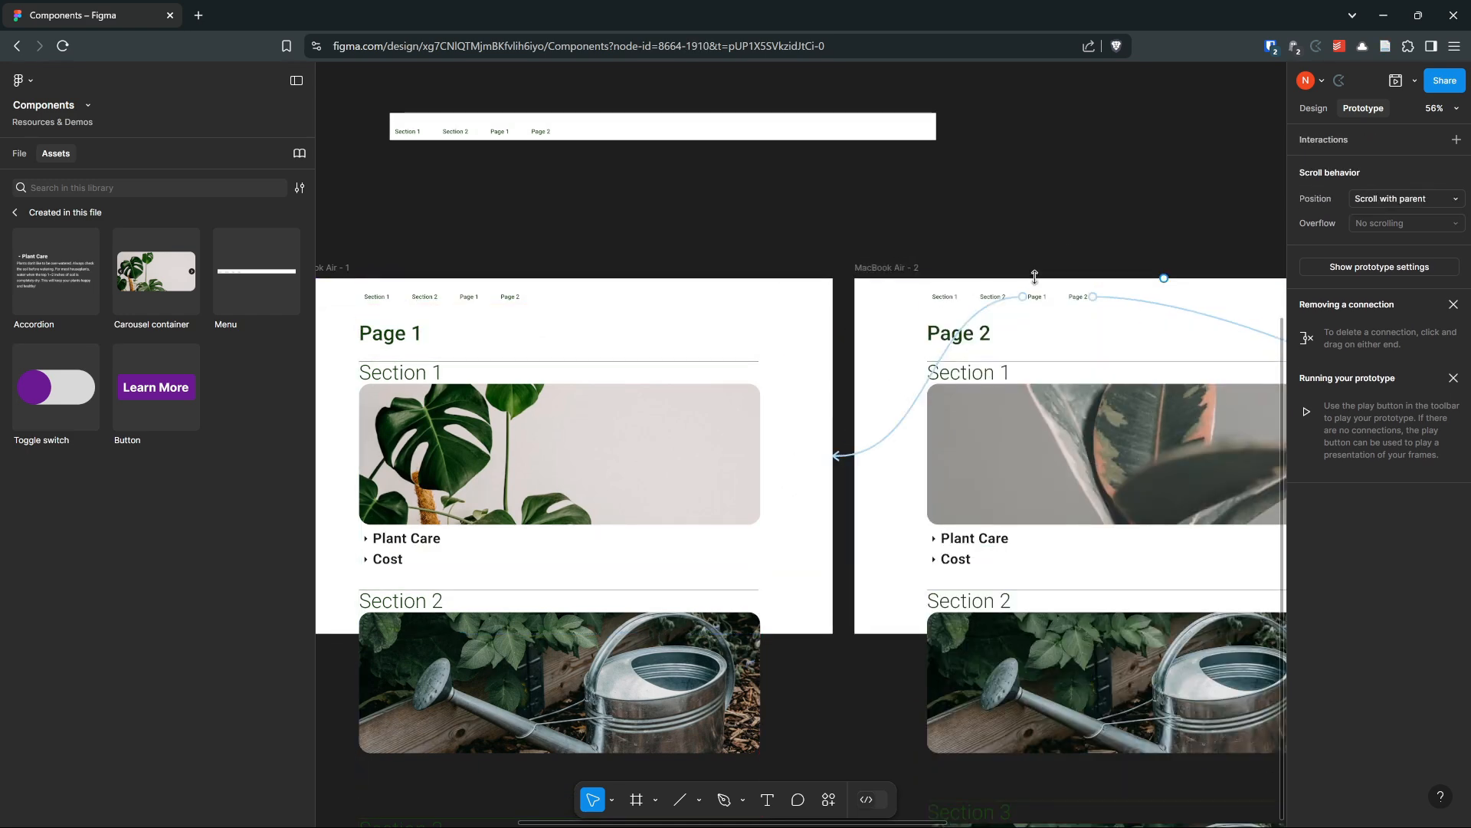
left_click_drag(1004, 221, 692, 212)
left_click_drag(788, 210, 1051, 196)
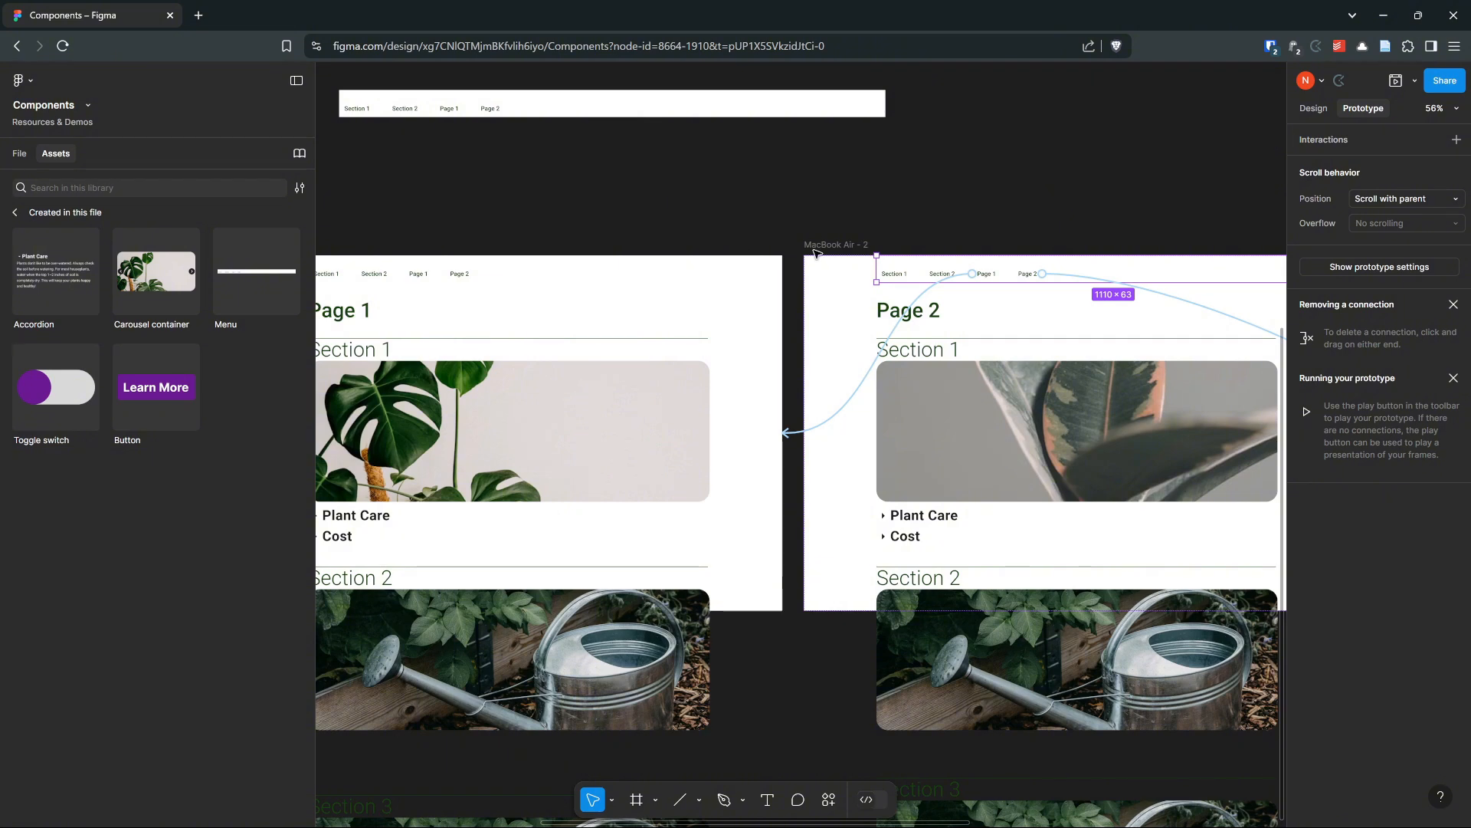
left_click_drag(823, 202, 966, 200)
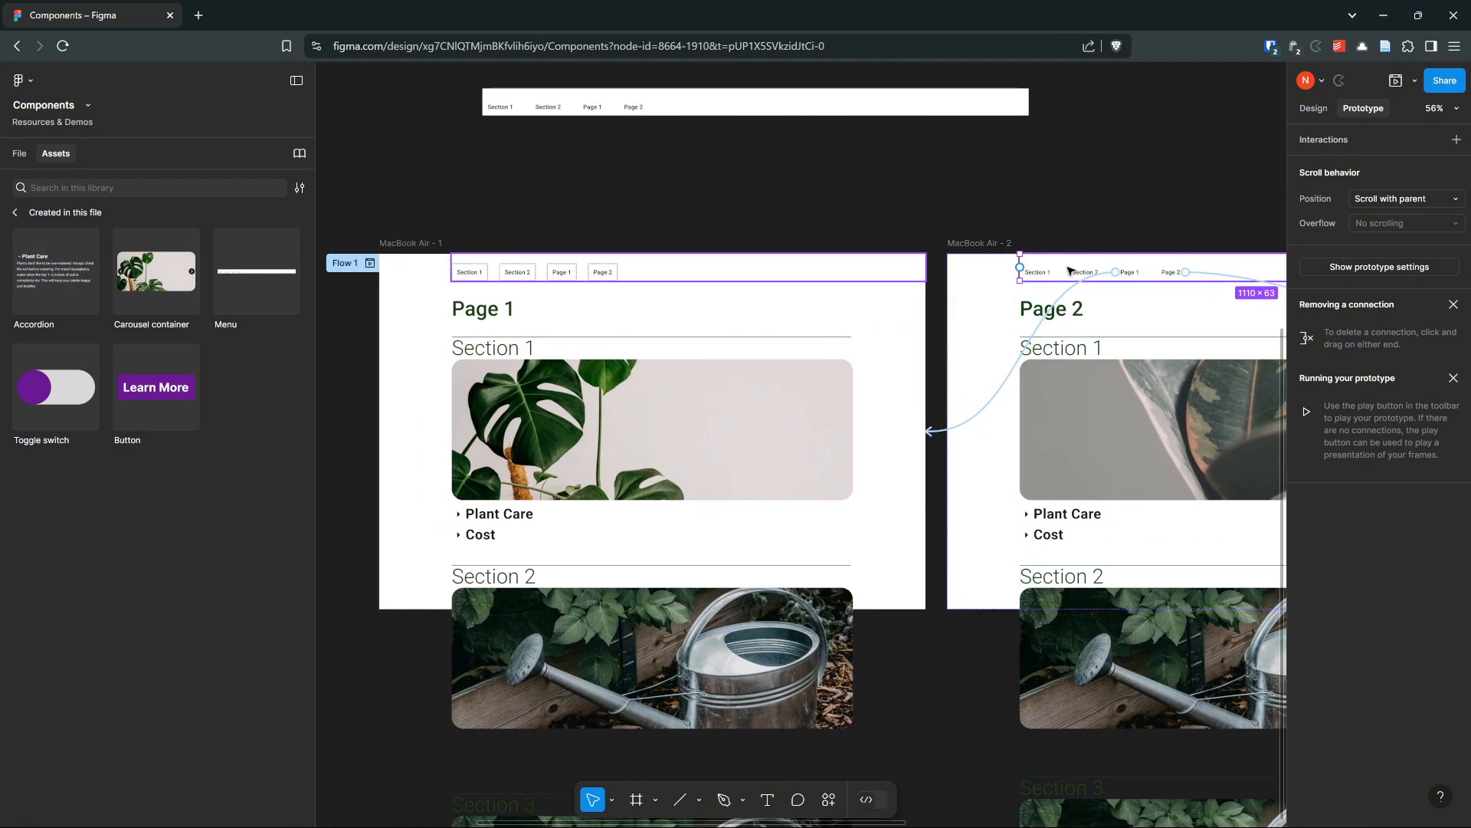
Start a prototype preview from MacBook Air - 1 and enlarge the preview window
left_click(669, 273)
left_click(1110, 274)
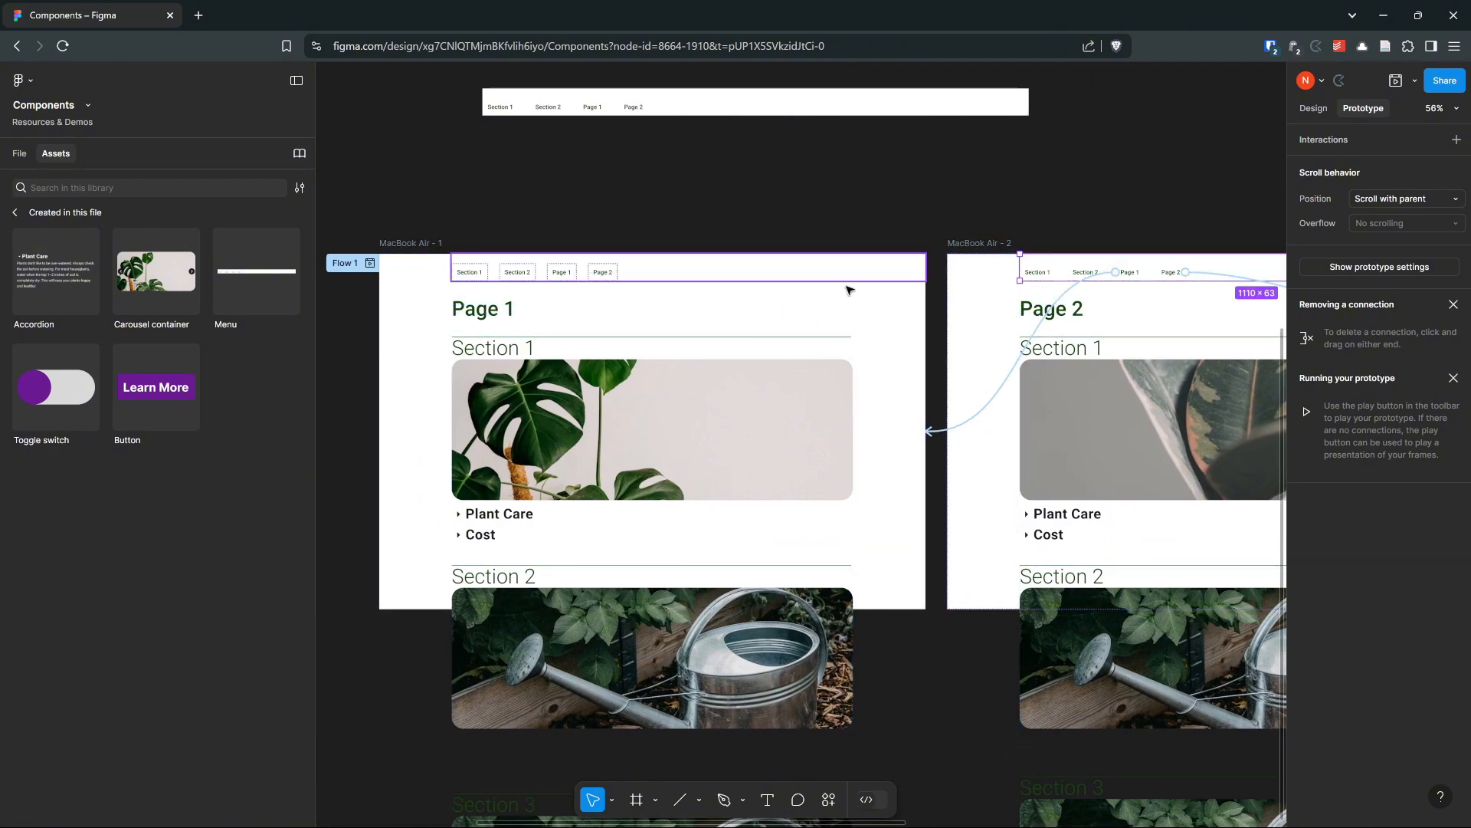
left_click(432, 232)
left_click(426, 243)
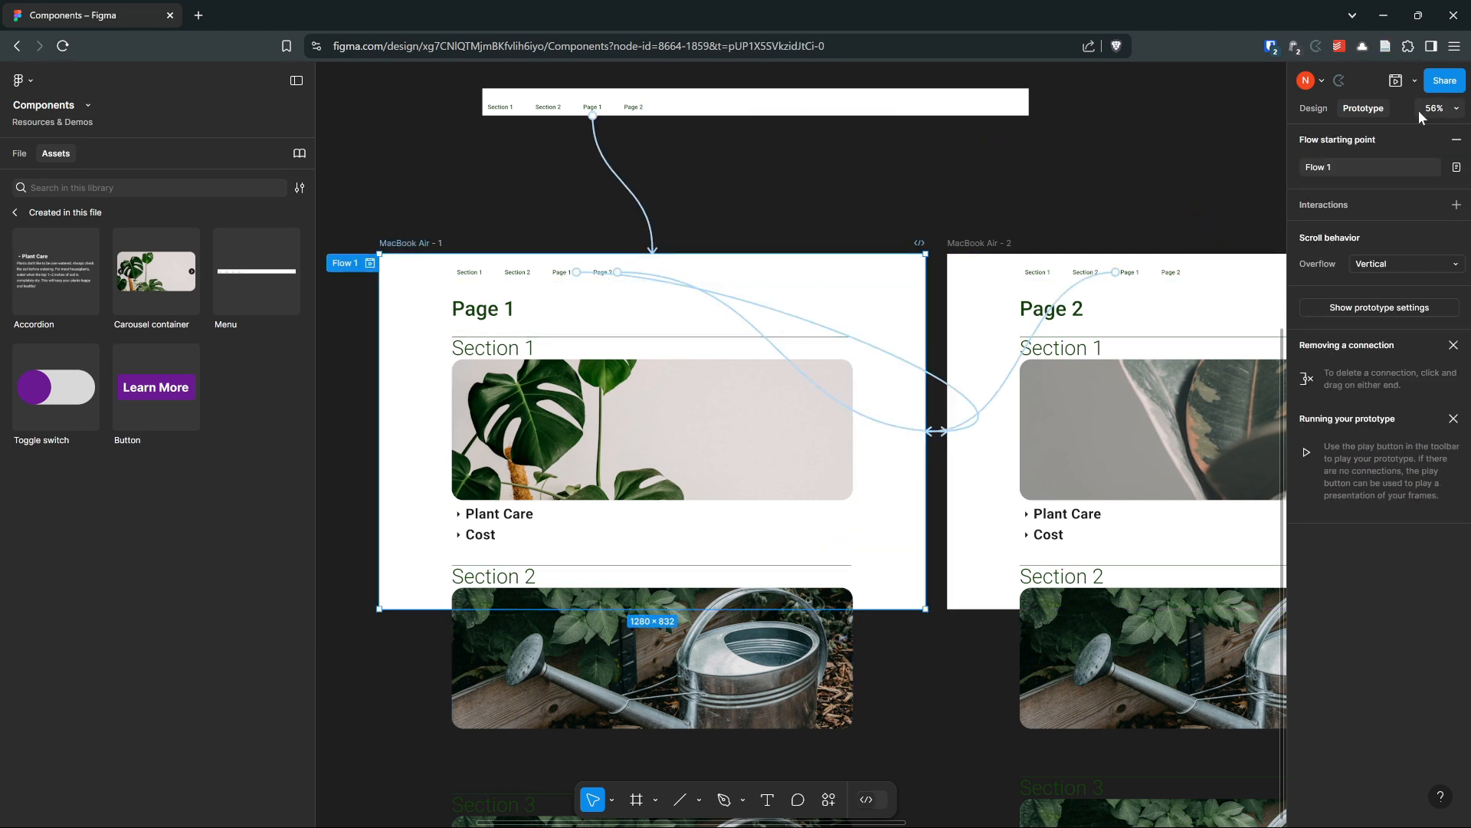
left_click(1395, 81)
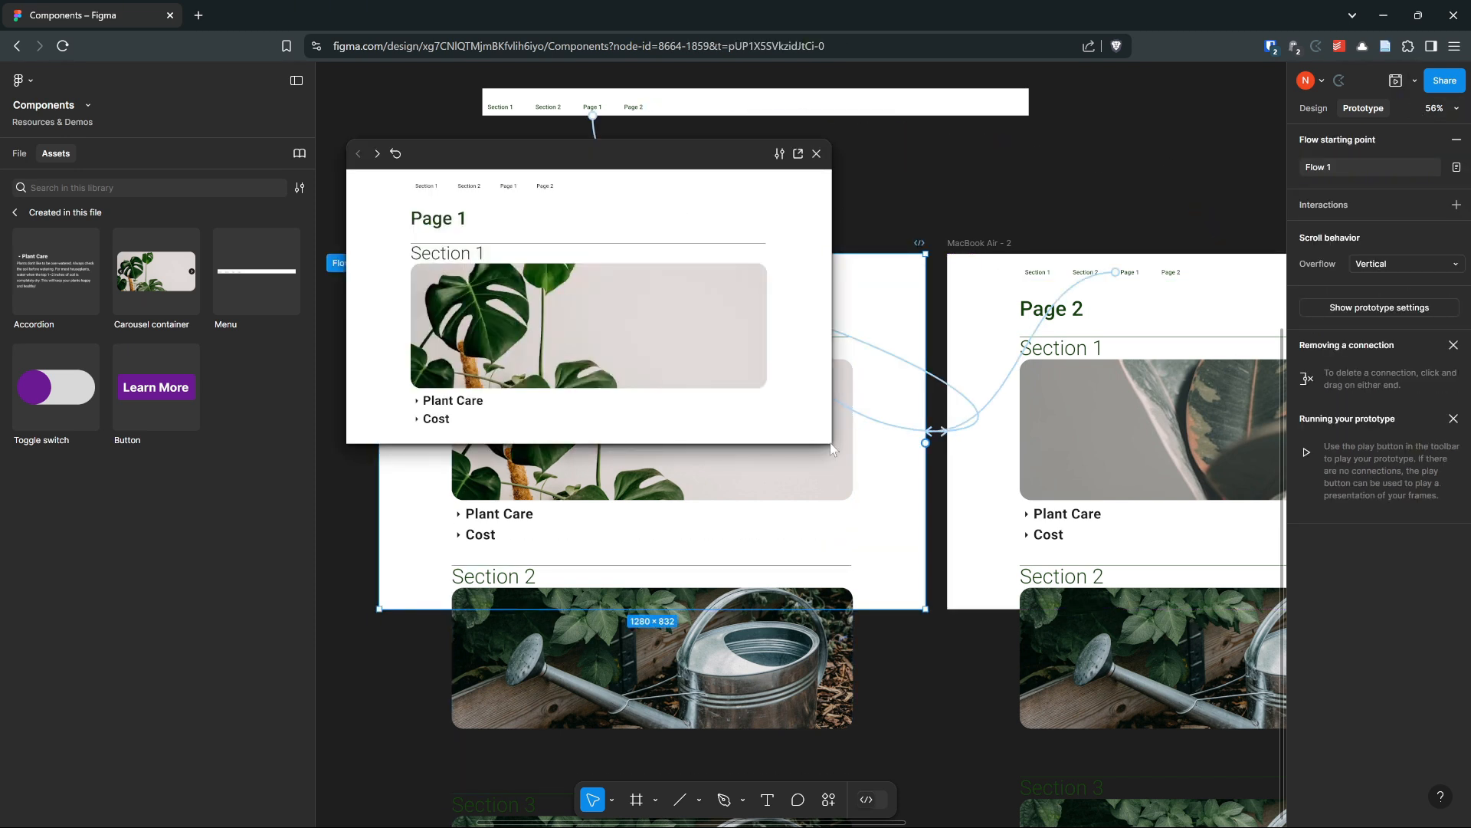
left_click_drag(741, 156, 743, 156)
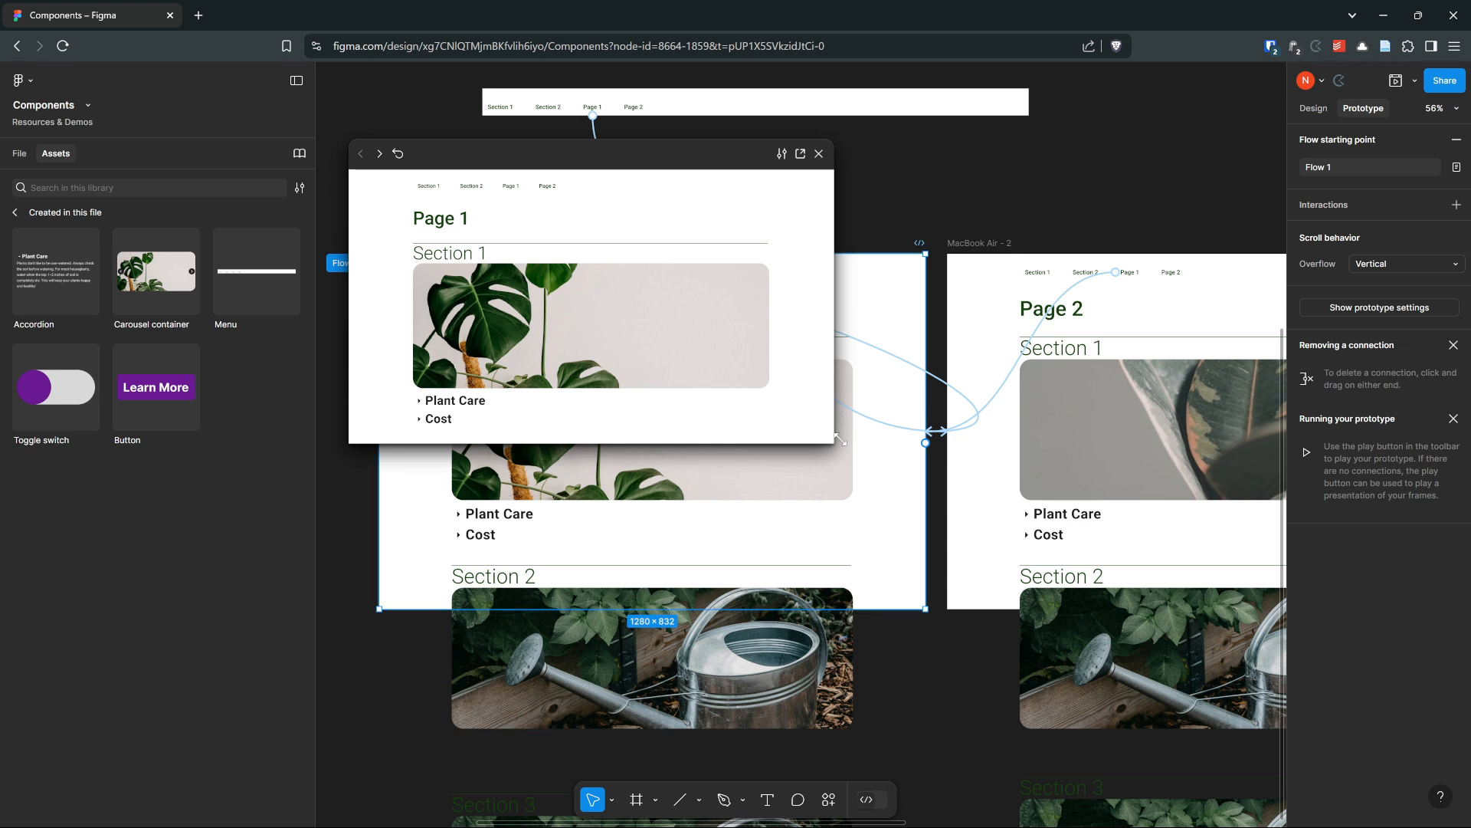
left_click_drag(862, 460, 1286, 694)
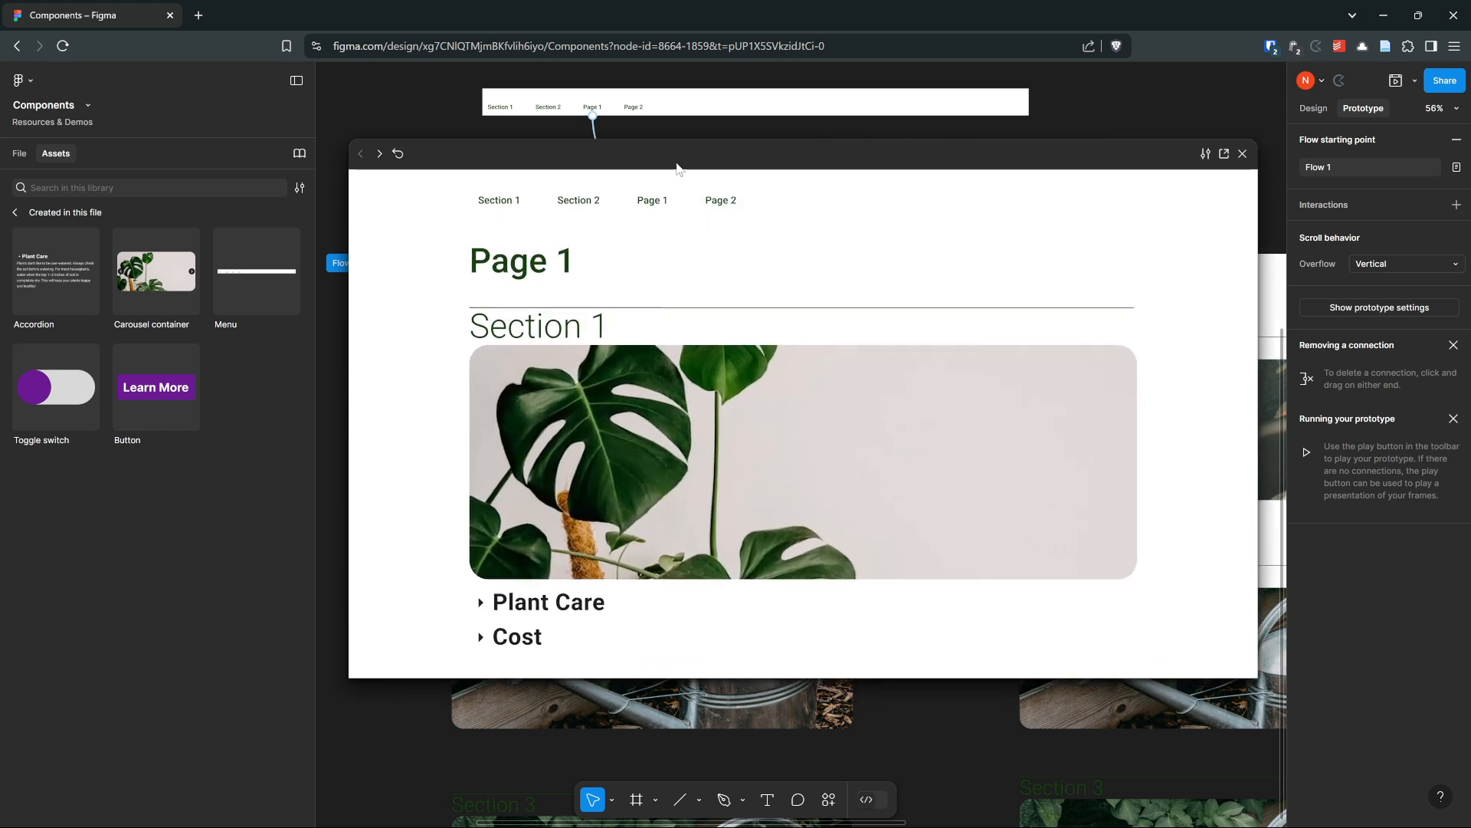
Test the Page 1 and Page 2 menu buttons in the preview and close it
left_click(720, 201)
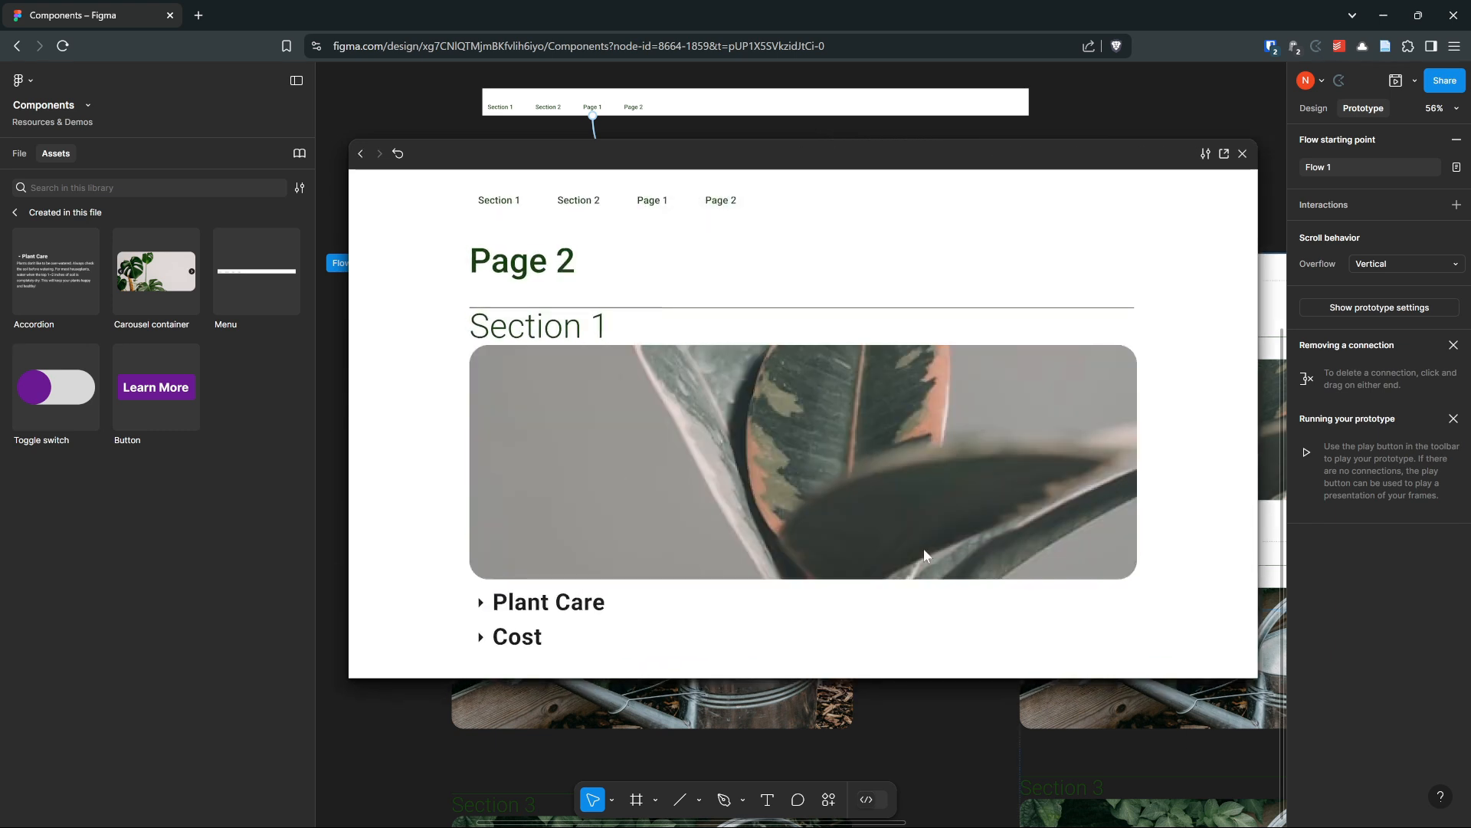
left_click(662, 204)
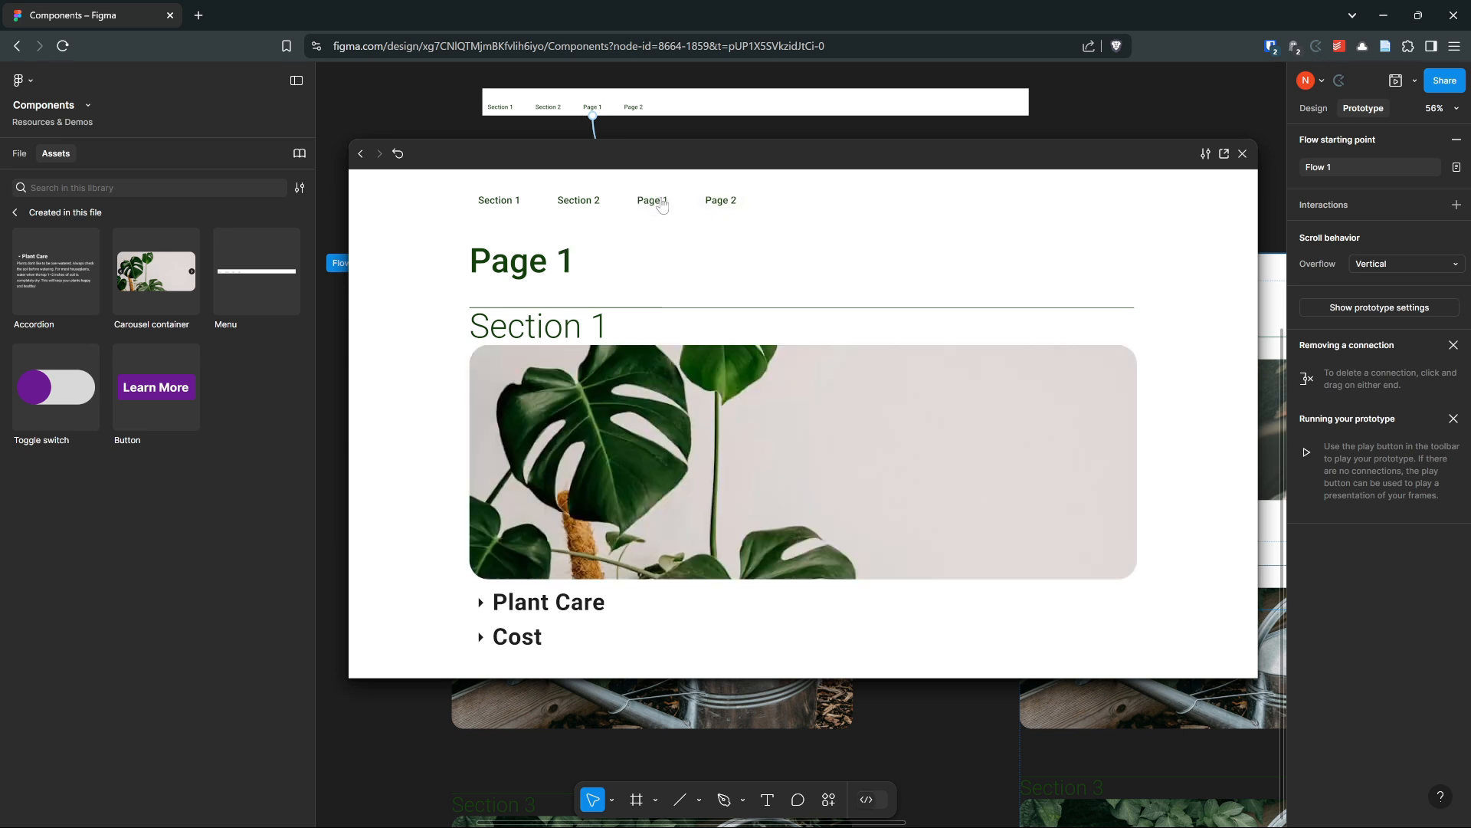
left_click(717, 205)
left_click(669, 210)
left_click(719, 202)
left_click(652, 201)
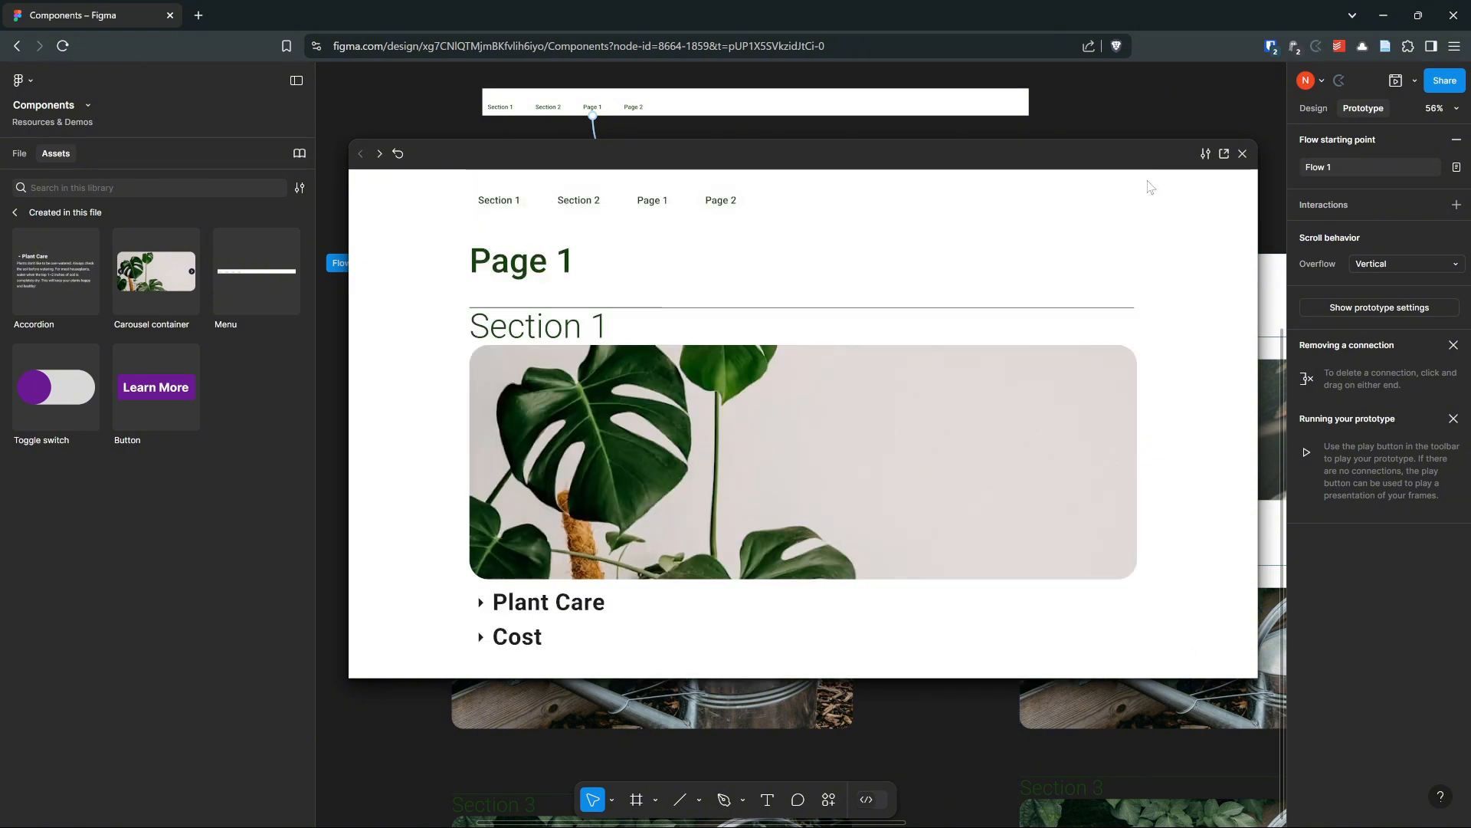
left_click(1242, 154)
Add Scroll to interactions linking the Section 1 and Section 2 menu buttons to their matching section headings on MacBook Air - 1
scroll(583, 307, "up", 3)
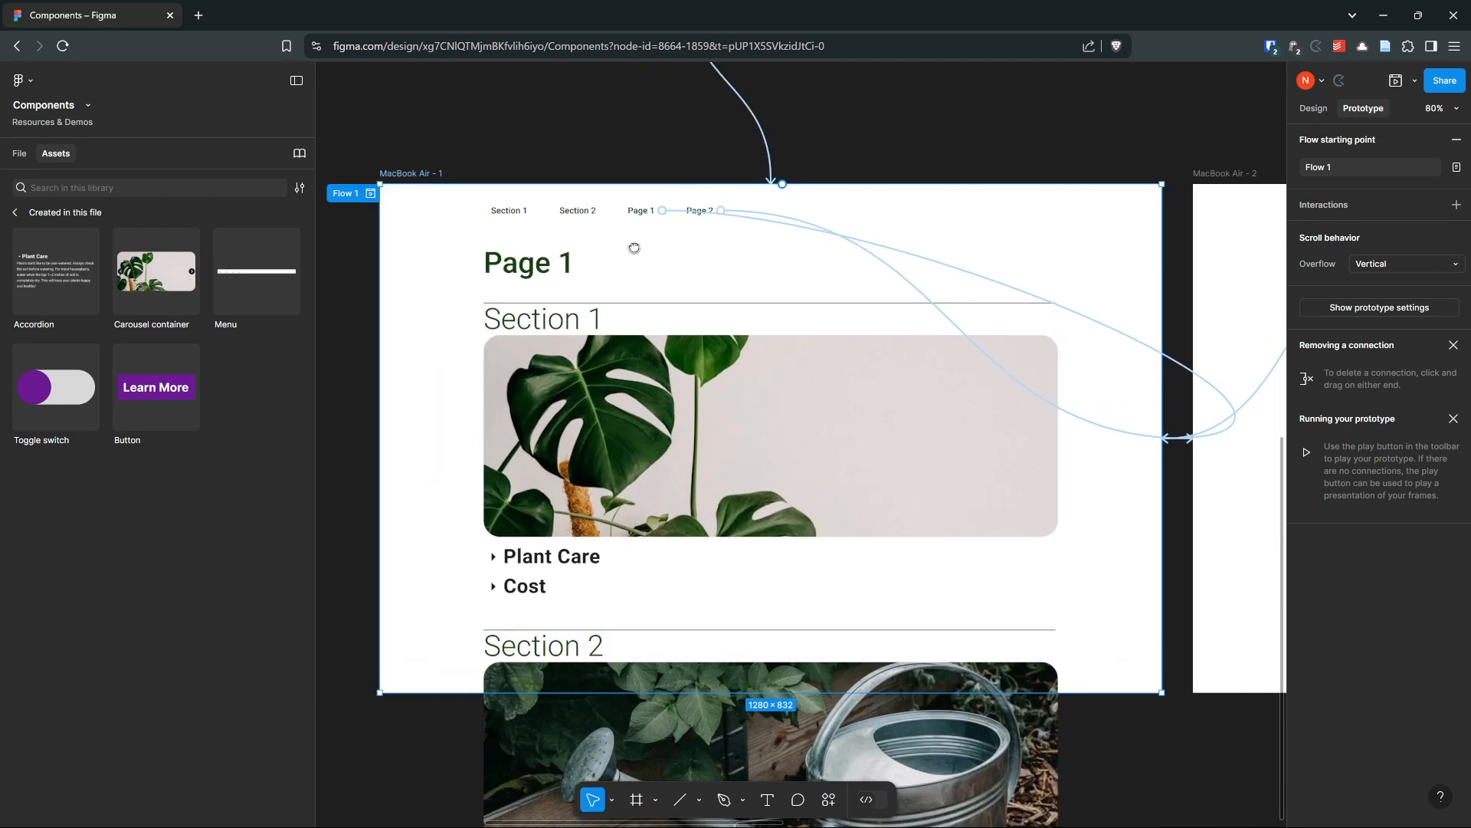
left_click_drag(634, 248, 705, 212)
left_click(570, 176)
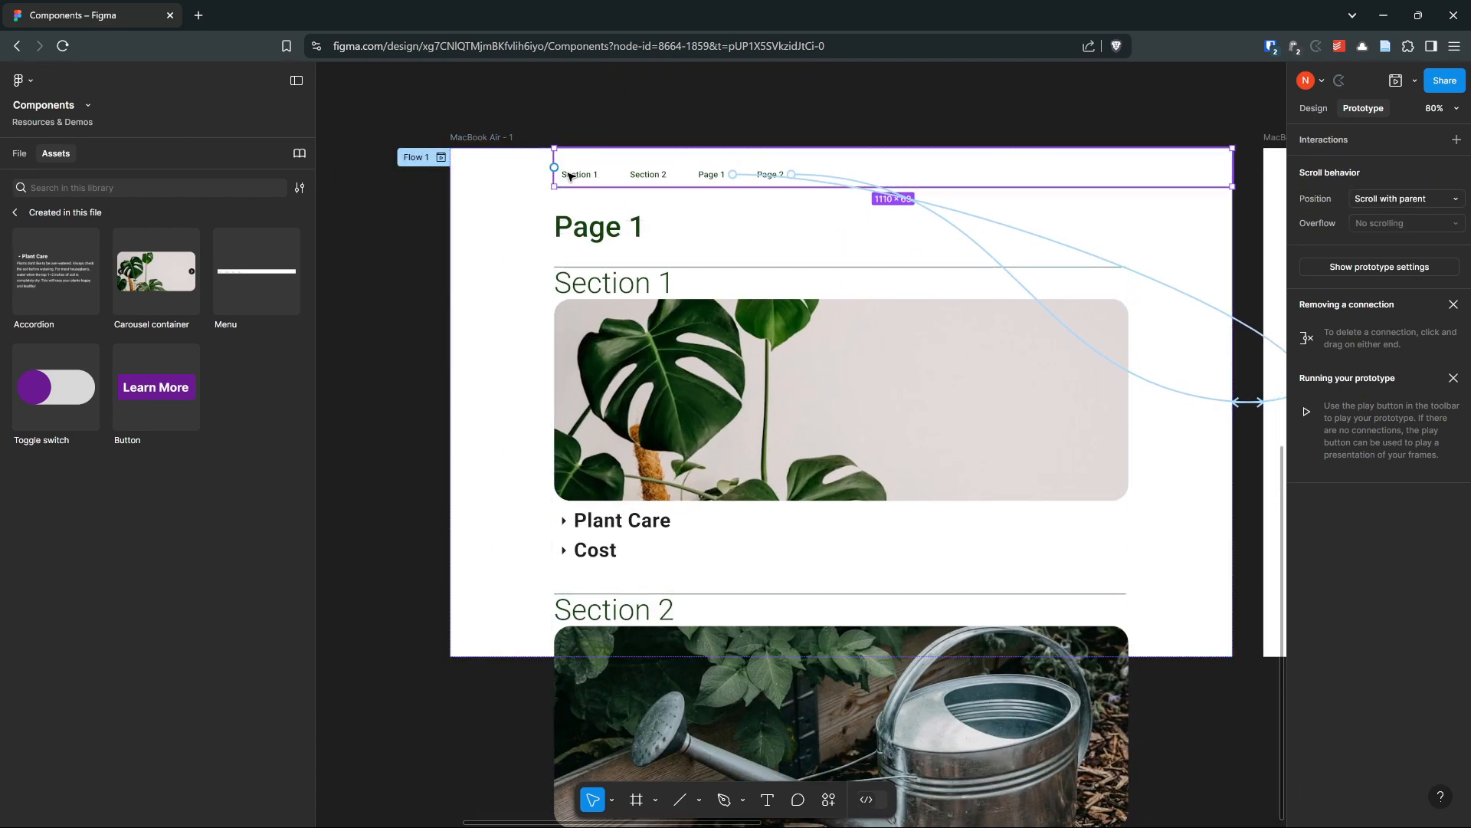
double_click(570, 176)
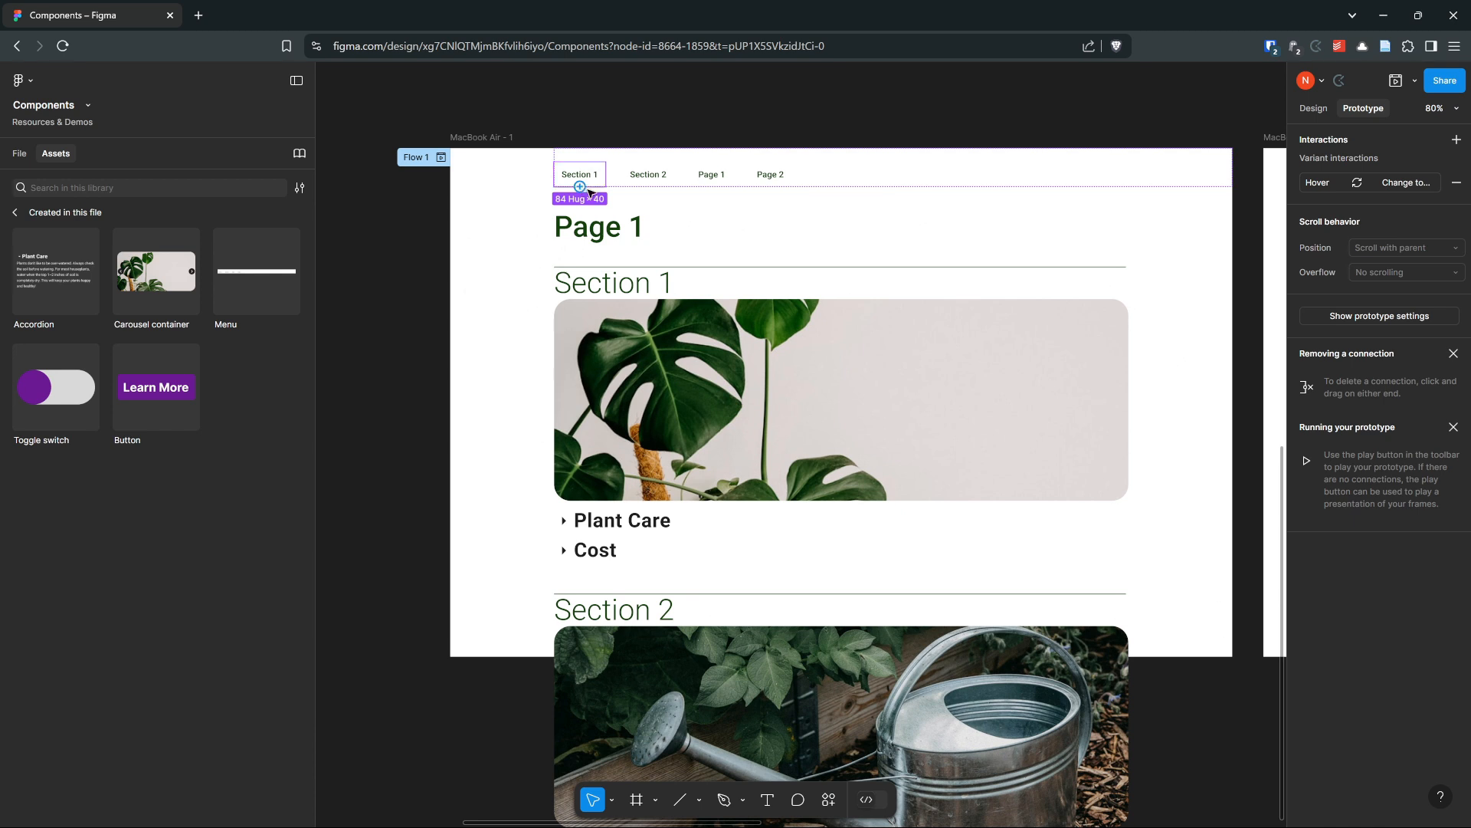
left_click_drag(580, 186, 844, 254)
left_click(648, 176)
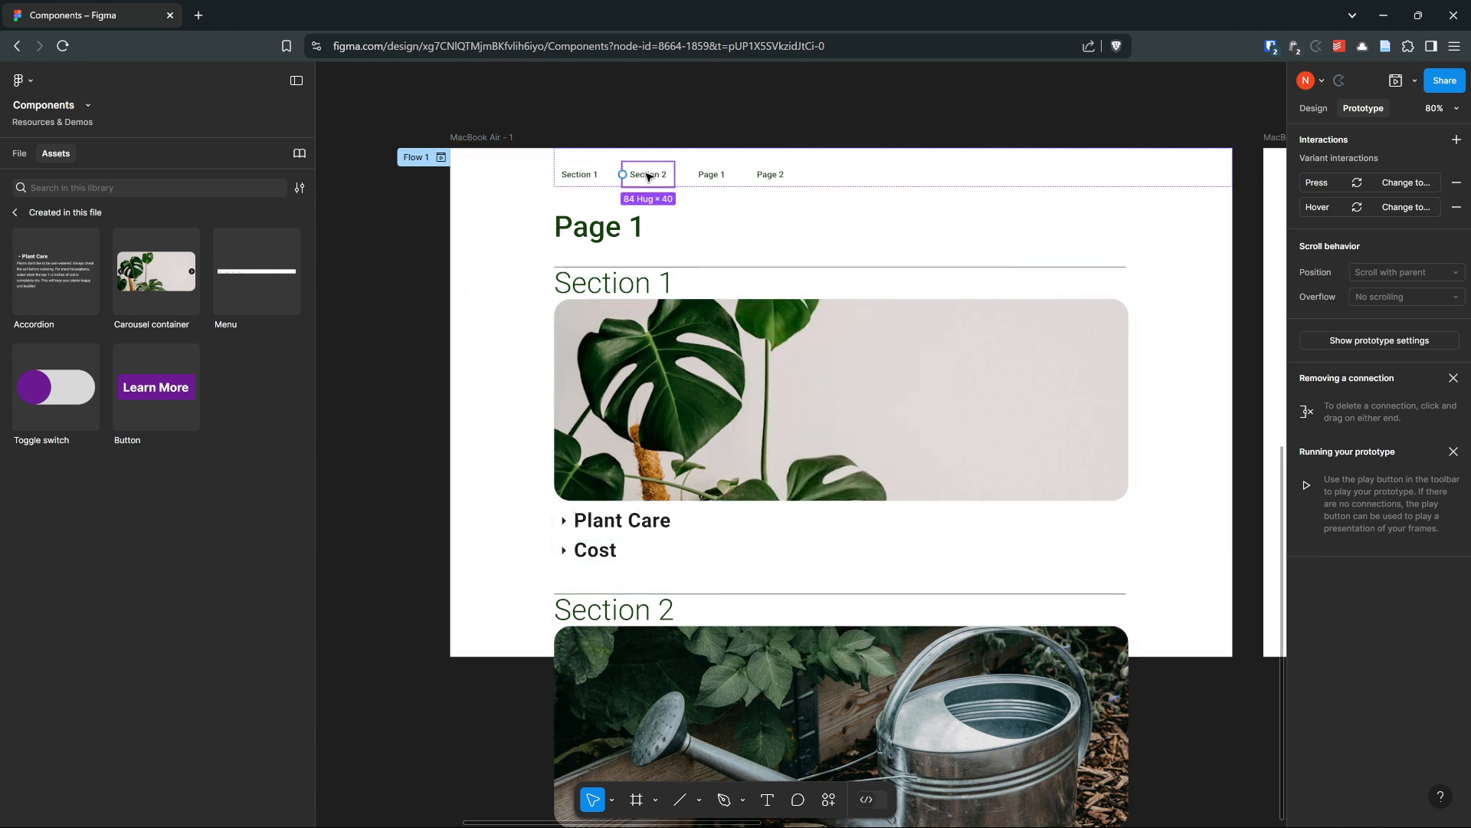
left_click_drag(650, 188, 726, 605)
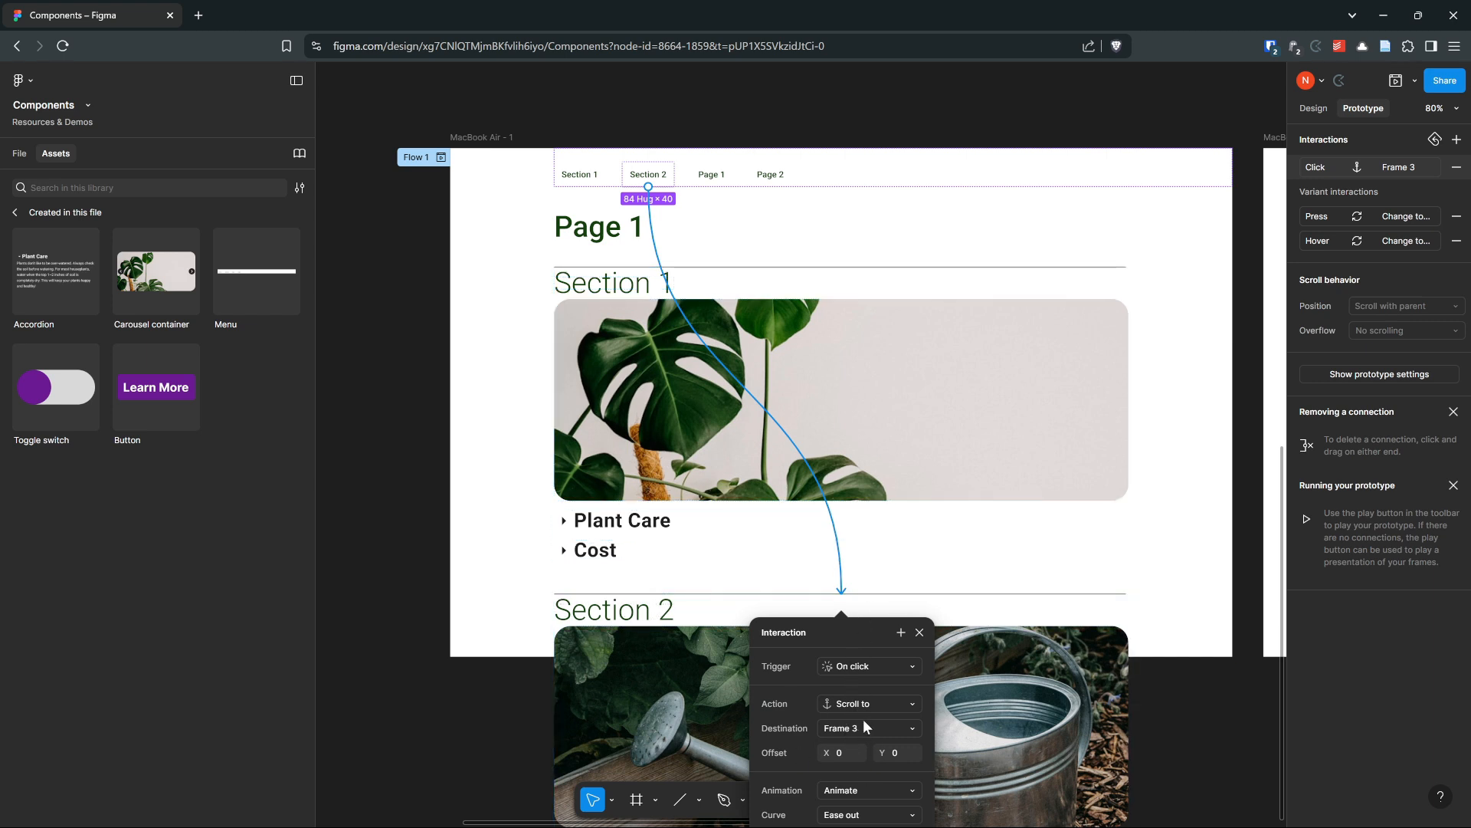
Preview the prototype and test the Section 1 and Section 2 menu buttons, closing the preview afterwards
left_click(485, 138)
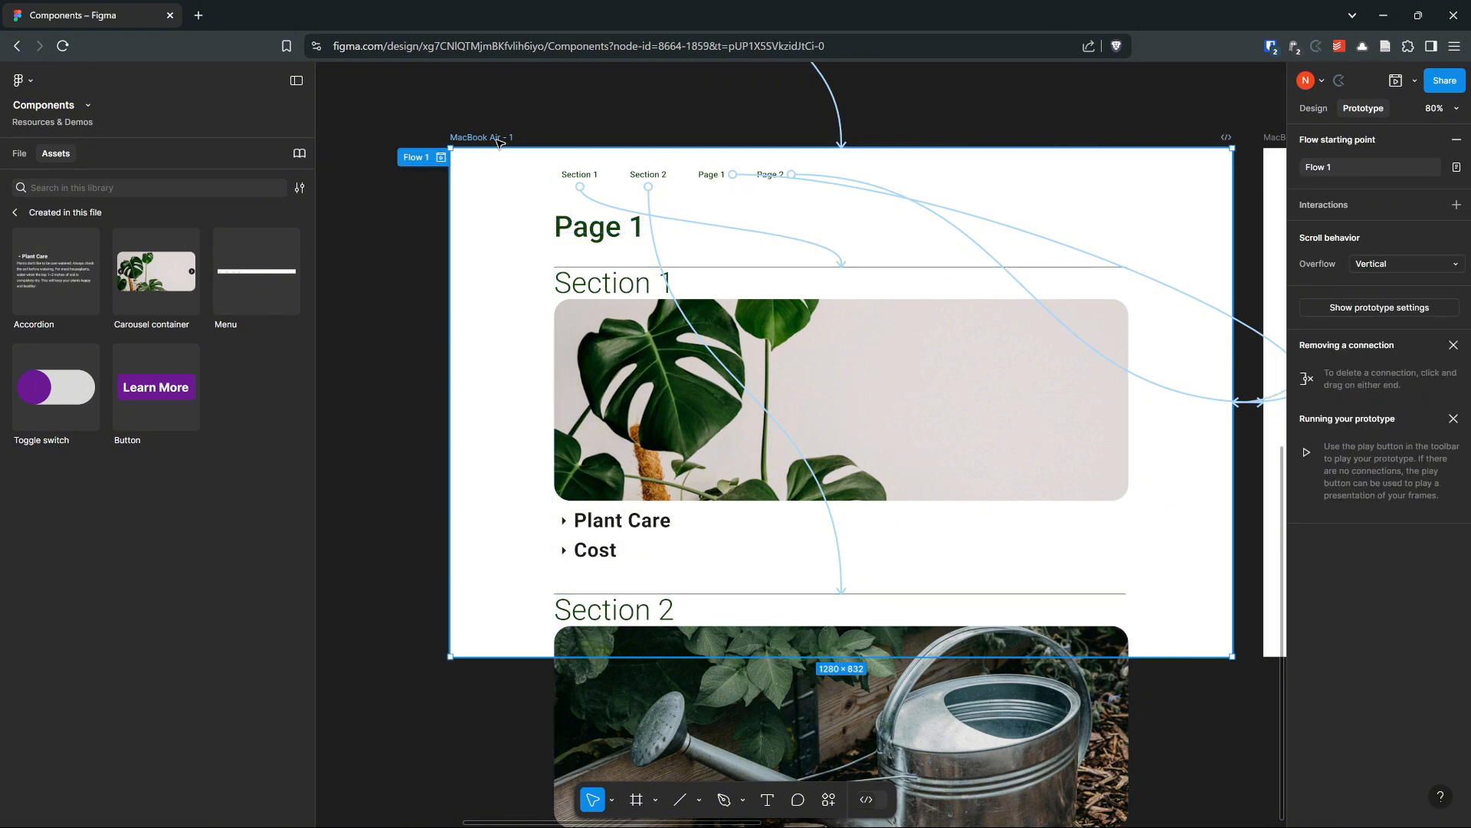
left_click(1437, 149)
left_click(543, 164)
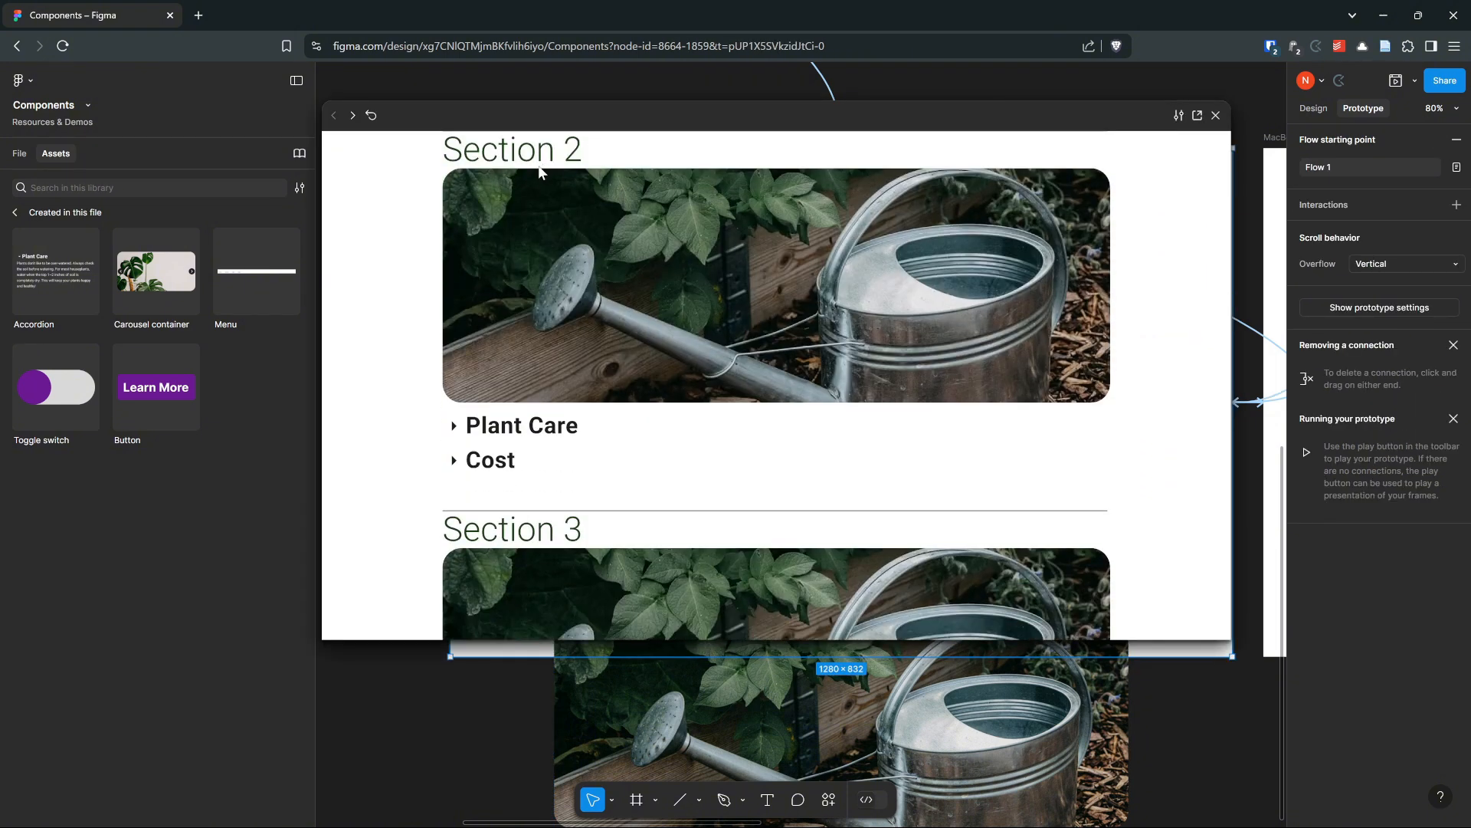
scroll(528, 227, "up", 10)
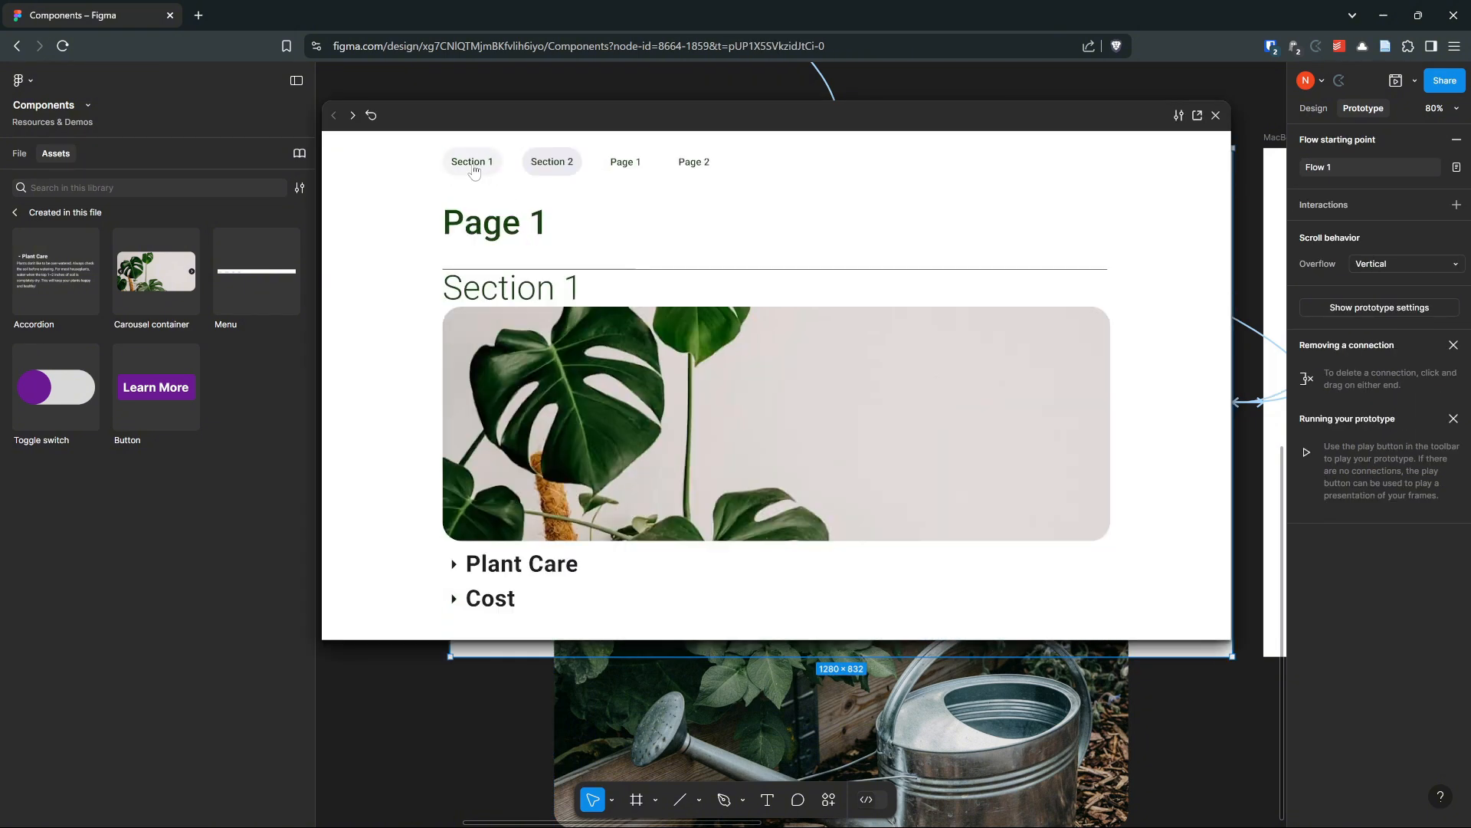
left_click(473, 160)
scroll(536, 215, "up", 2)
left_click(558, 161)
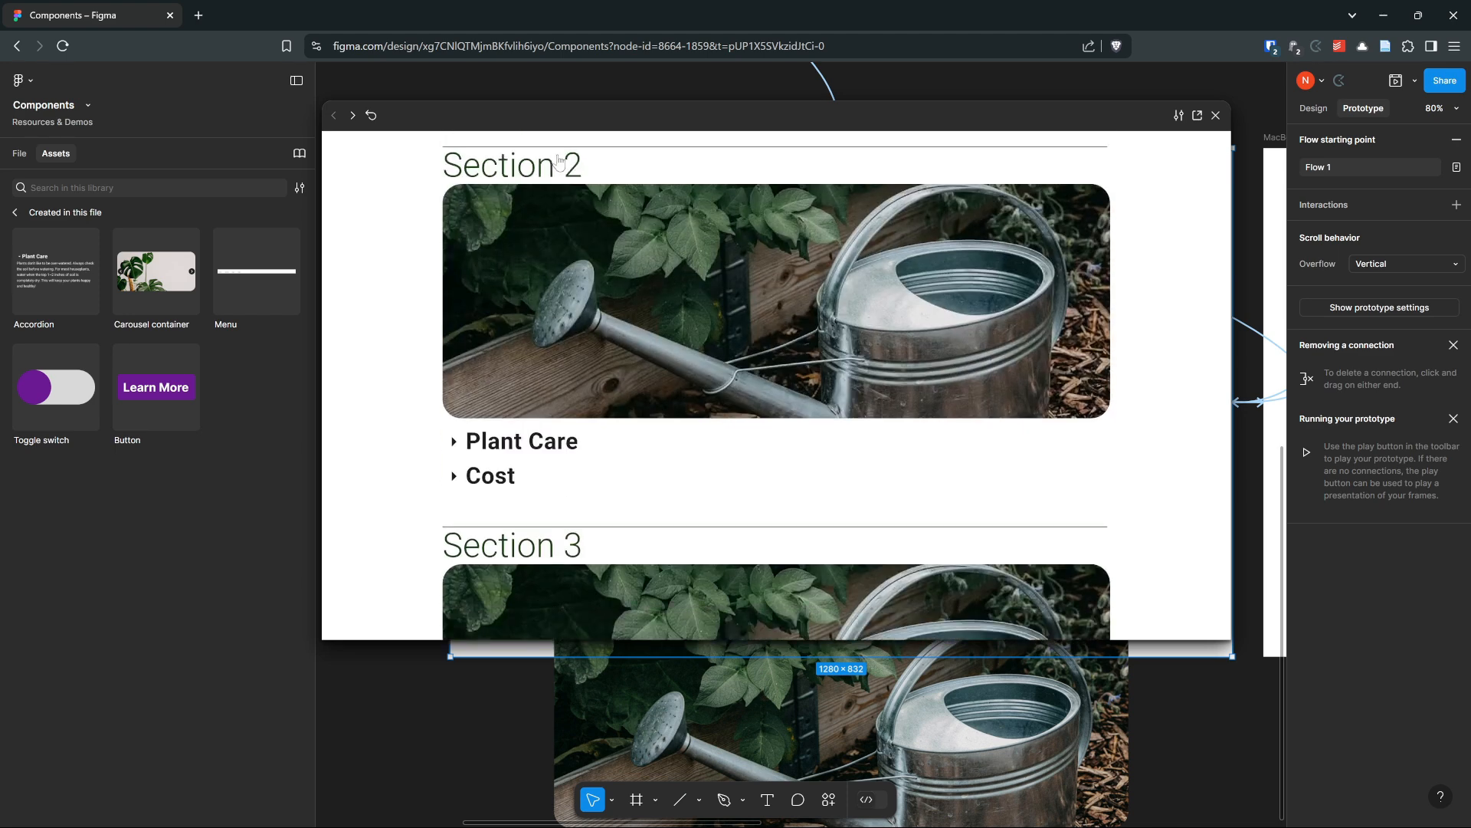
scroll(627, 268, "up", 7)
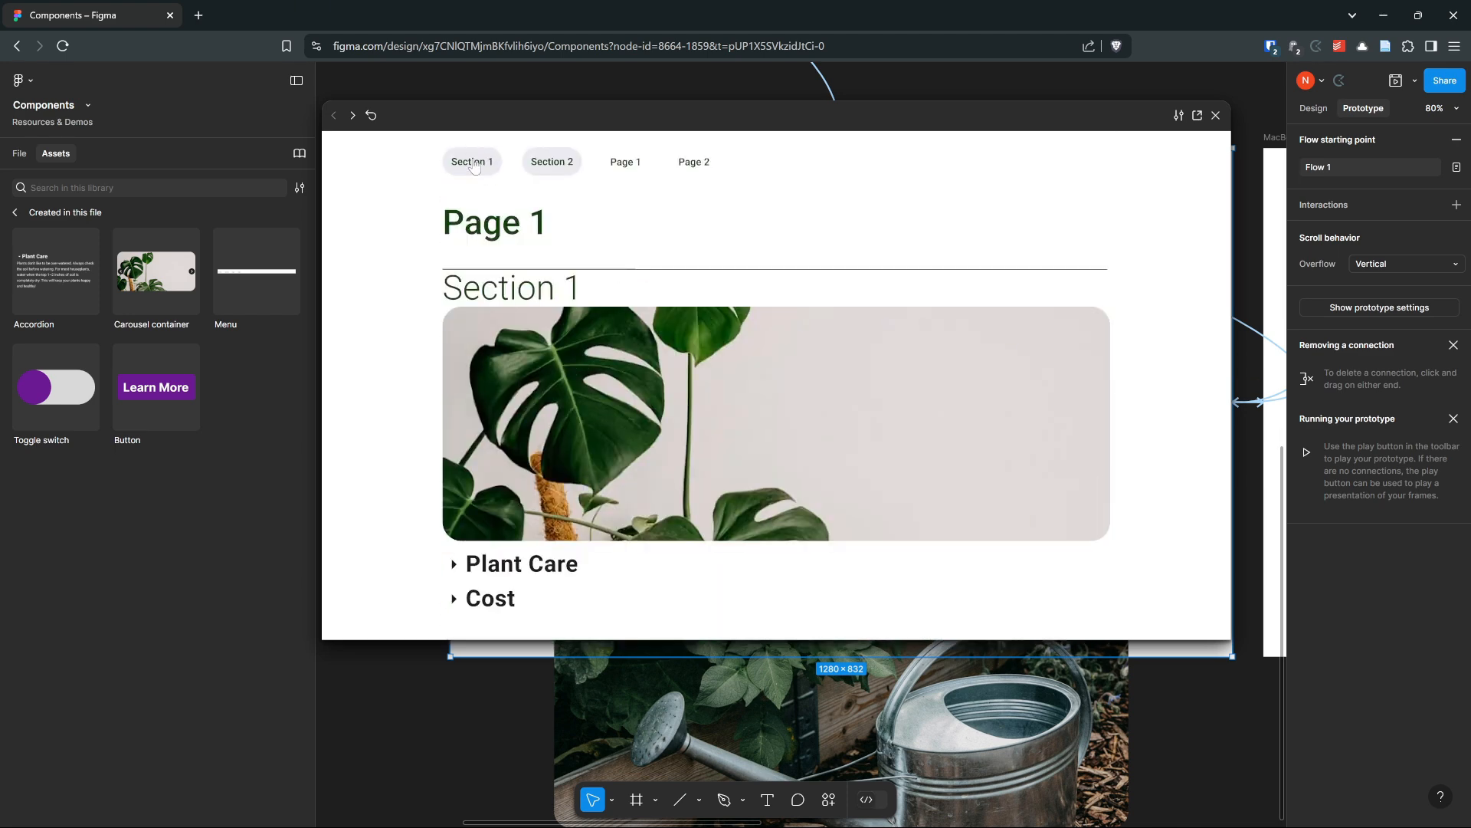
left_click(473, 161)
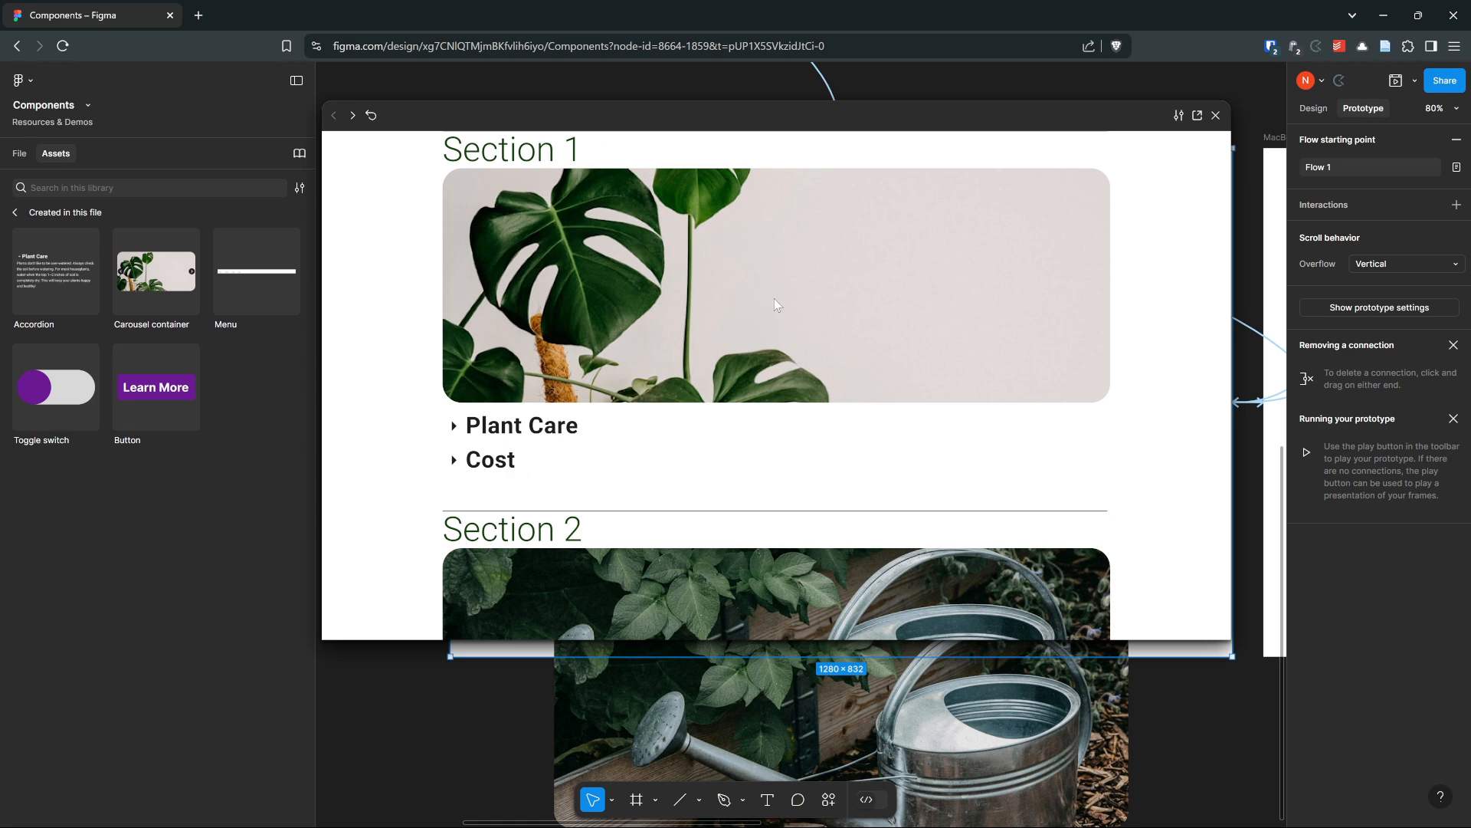
scroll(629, 214, "up", 2)
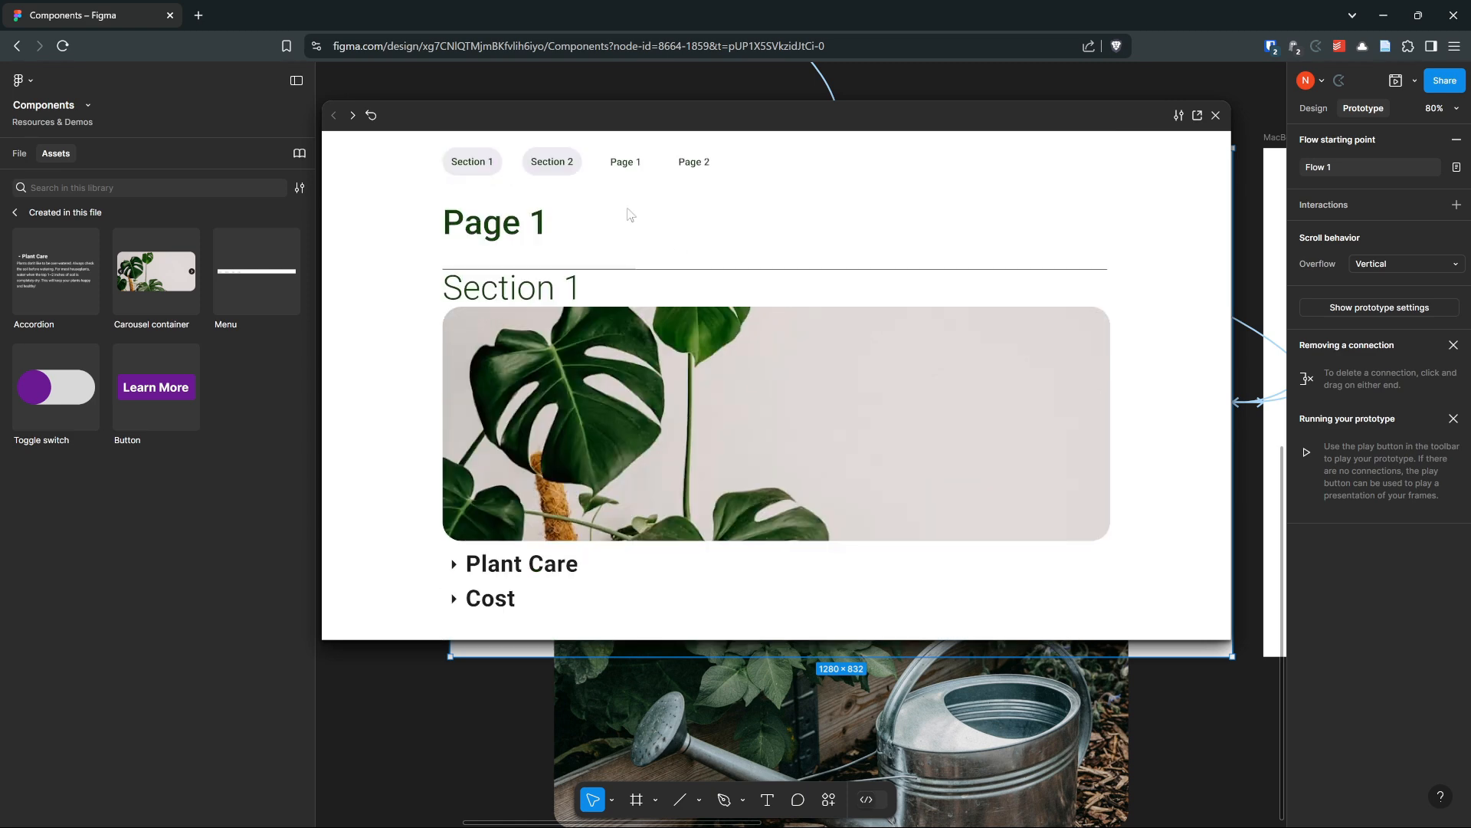
left_click(544, 164)
scroll(552, 200, "up", 6)
left_click(481, 161)
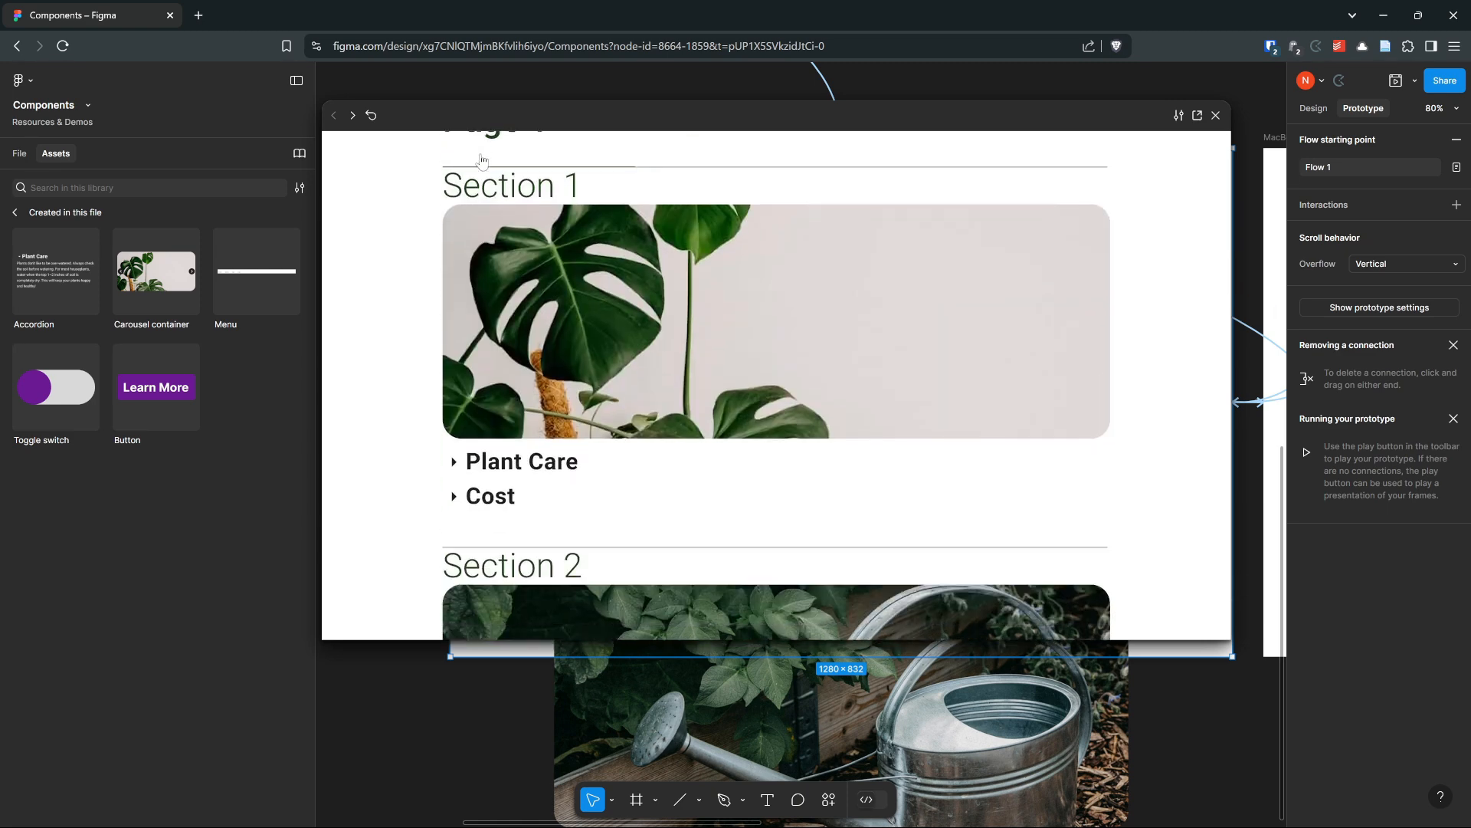
scroll(522, 269, "up", 2)
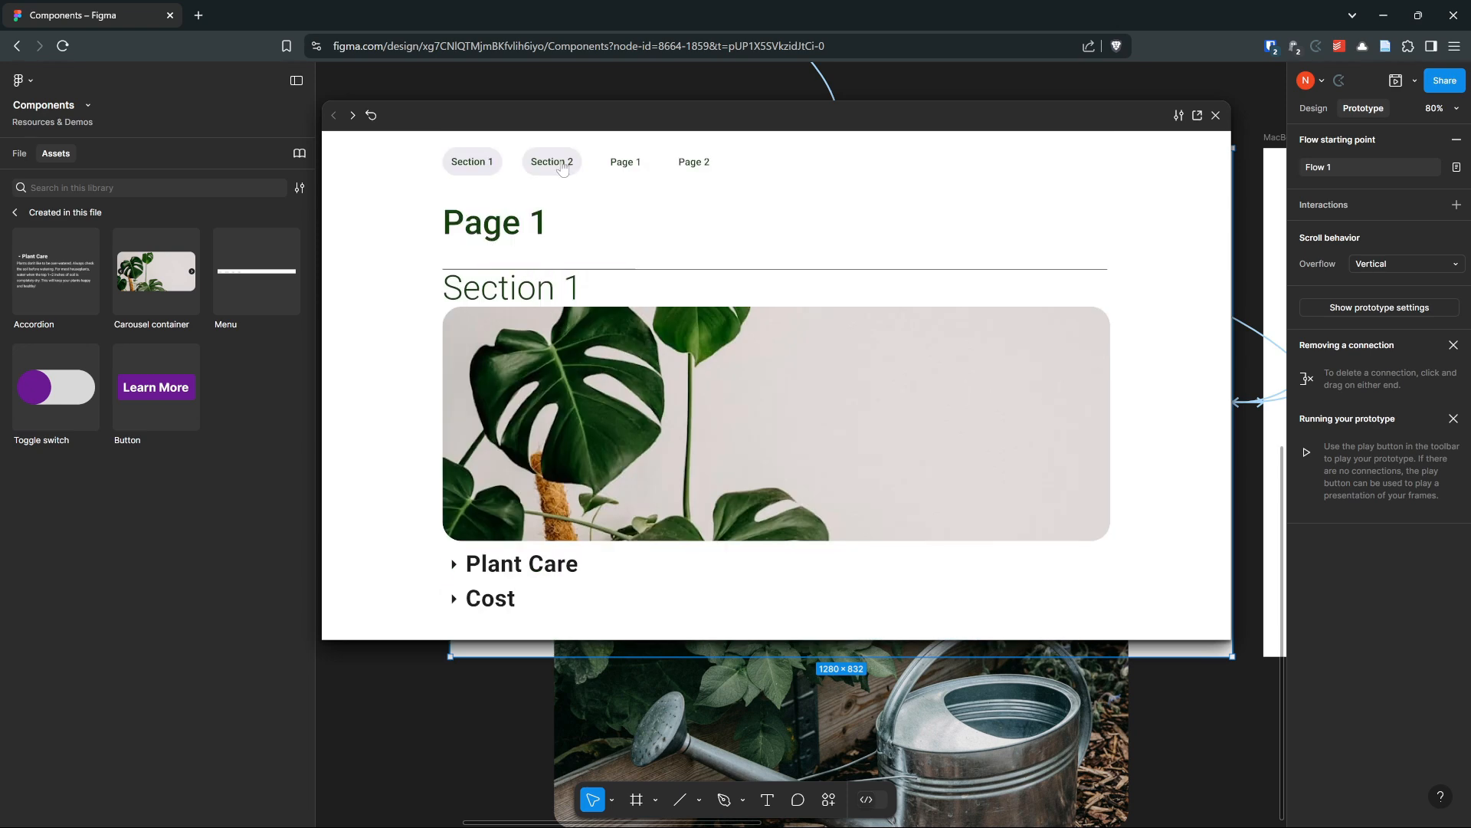
left_click(1216, 117)
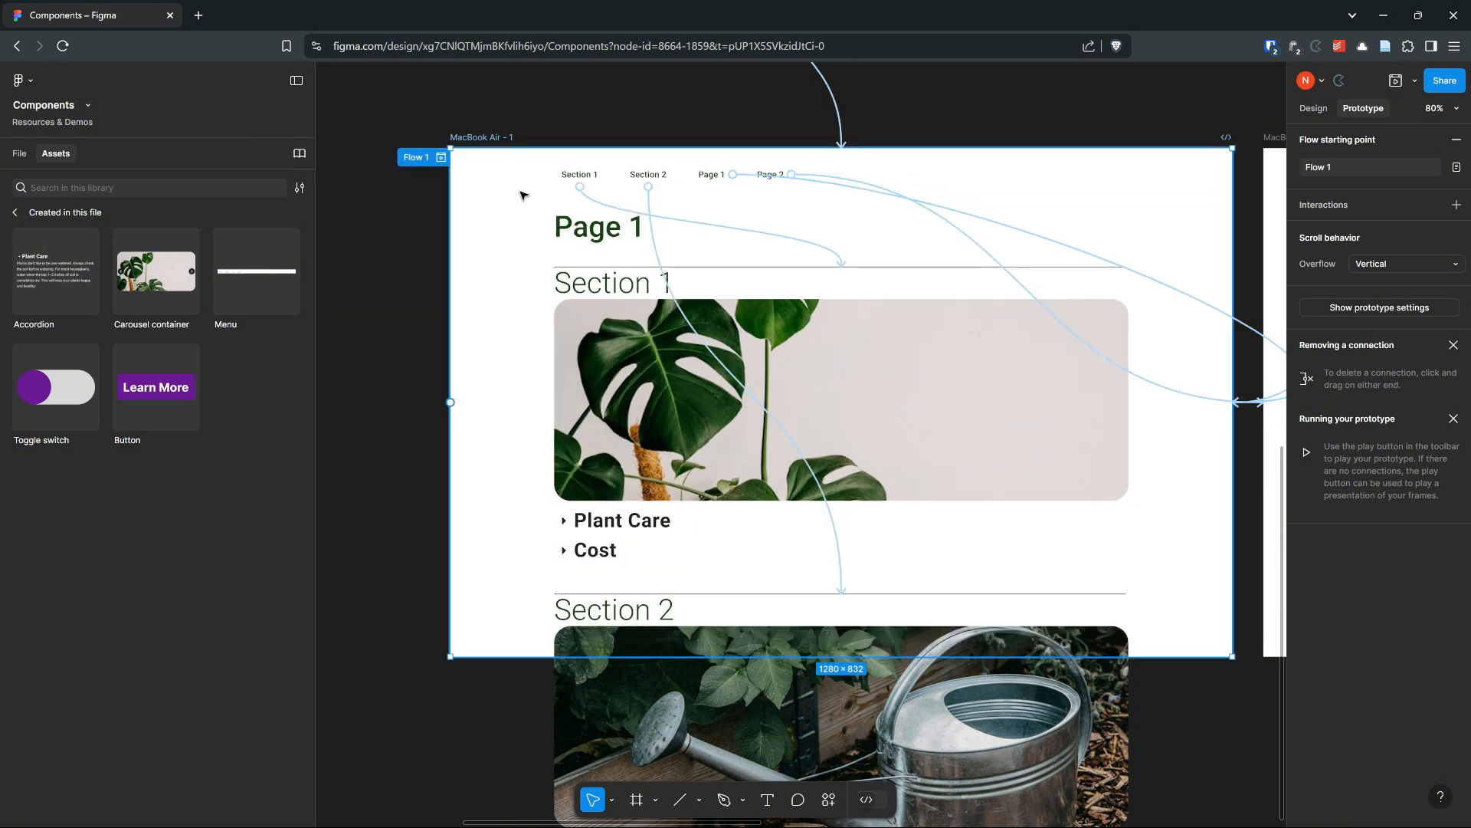
Set the Menu instance in MacBook Air - 1 to ignore auto layout
scroll(613, 123, "up", 1)
left_click(797, 183)
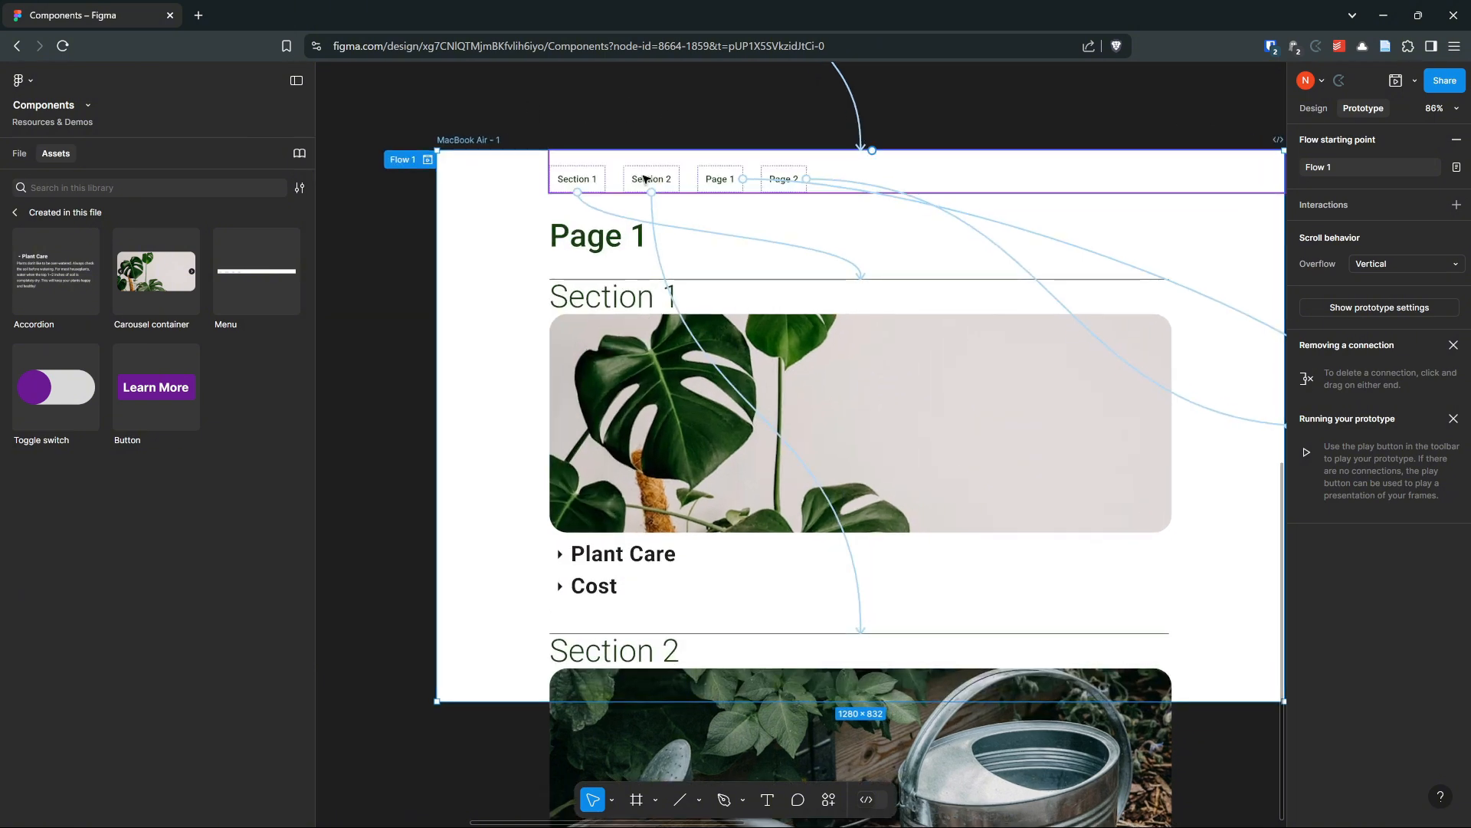
left_click(1310, 110)
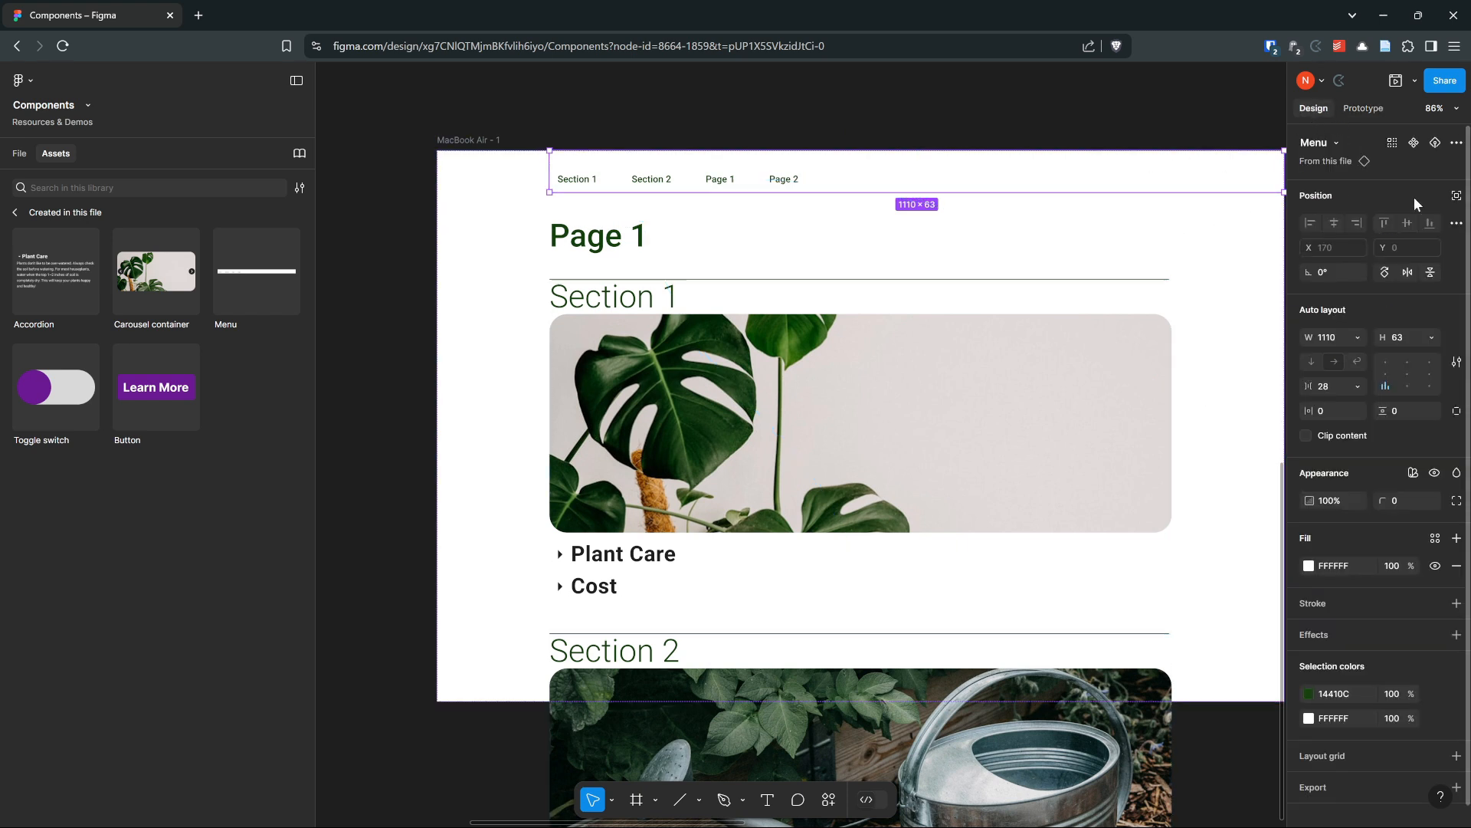
left_click(1457, 197)
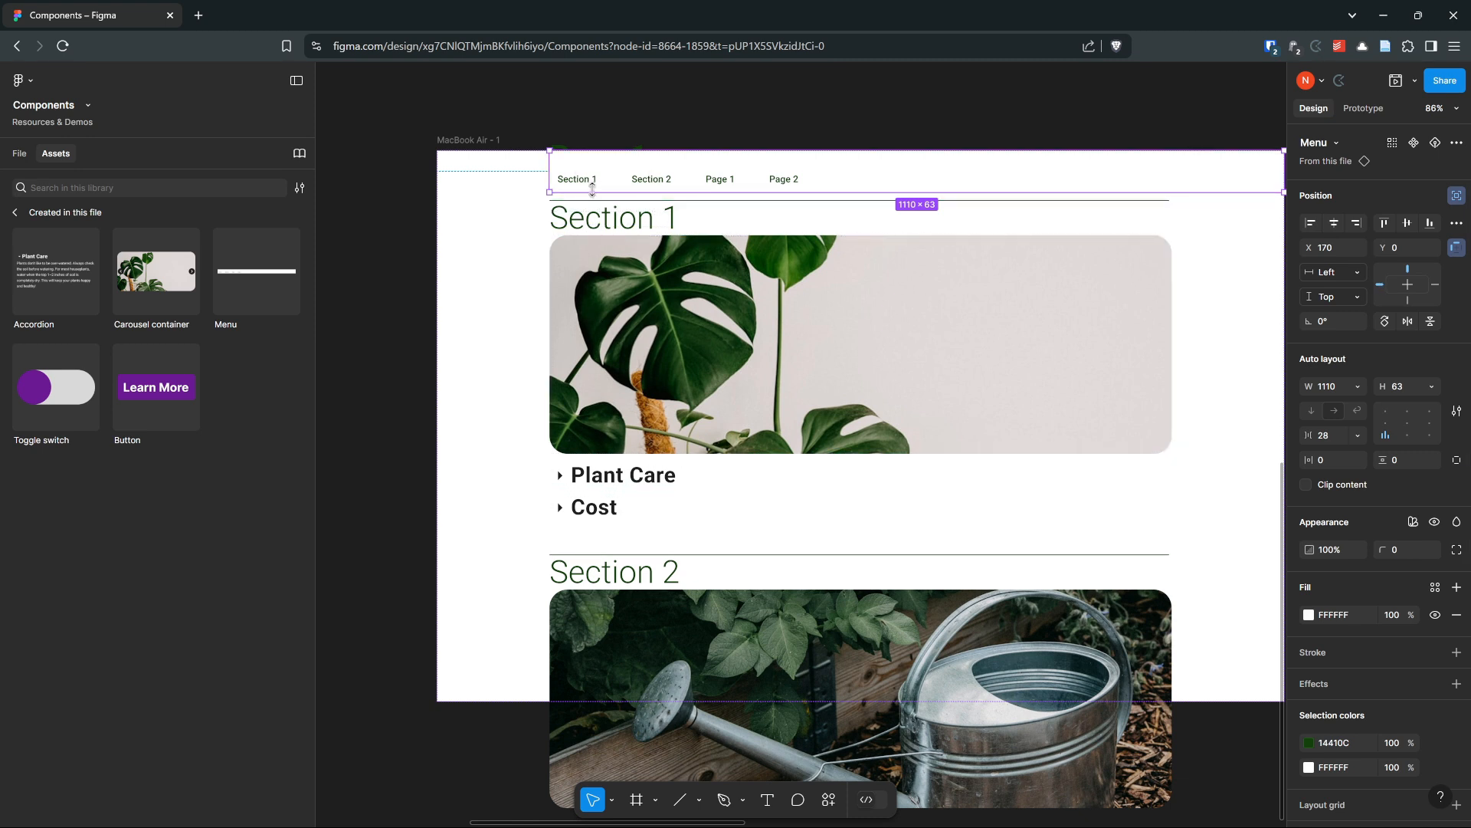
Set the MacBook Air - 1 frame's top padding to 81
left_click(477, 192)
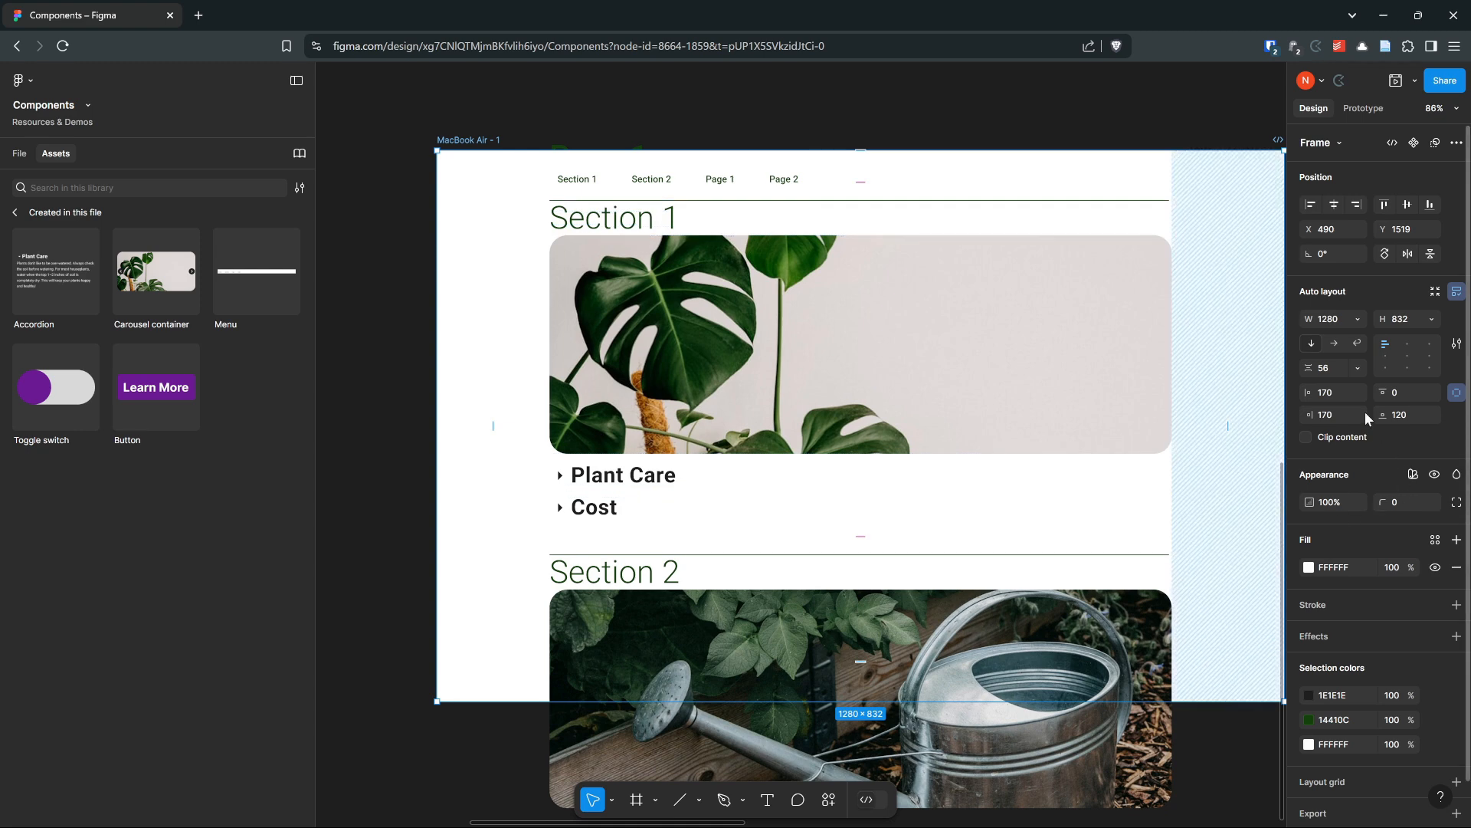
left_click_drag(1383, 392, 1111, 344)
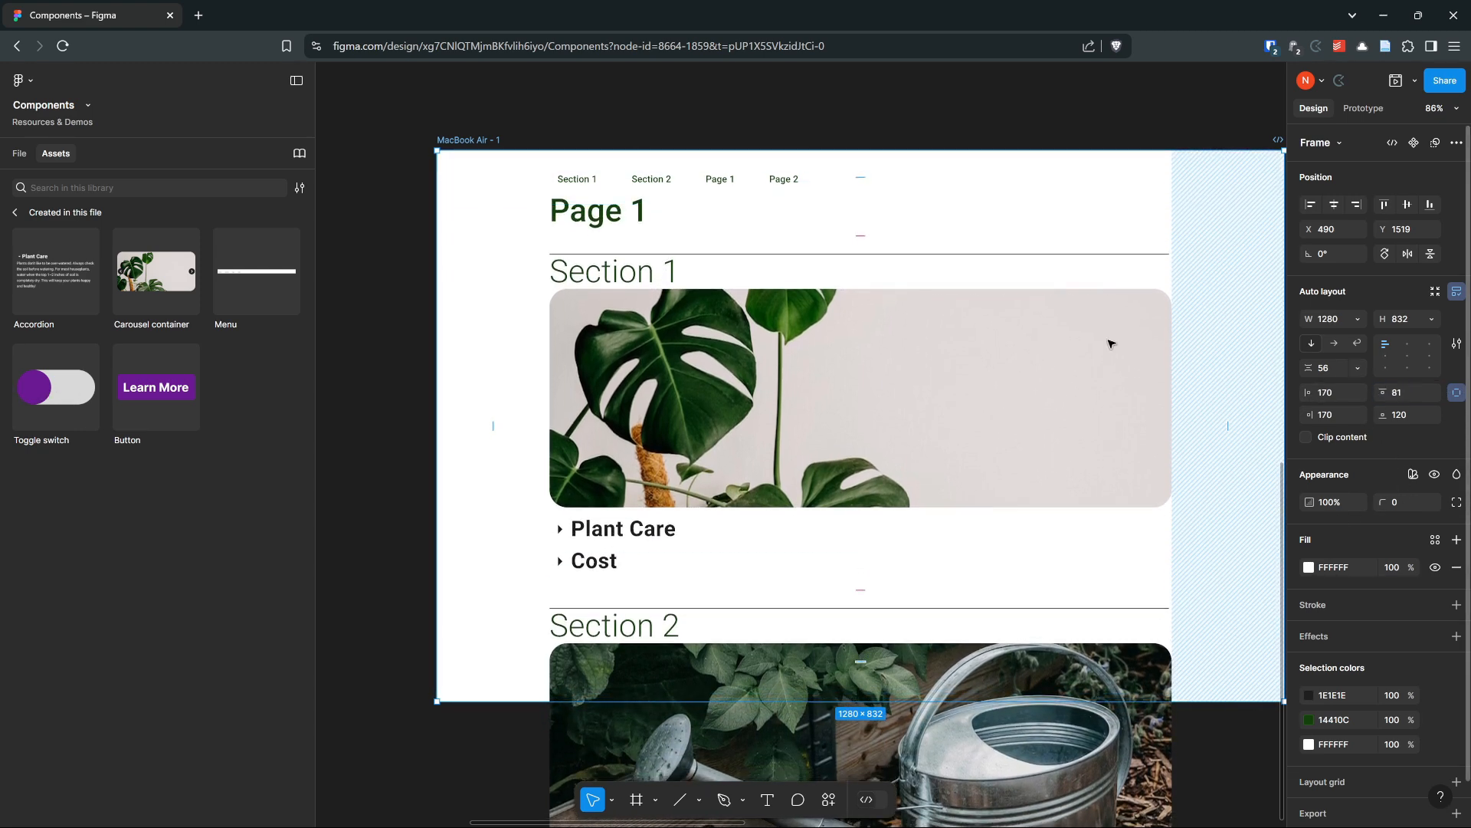
Set the Menu instance's scroll behavior position to Fixed (stay in place)
left_click(648, 179)
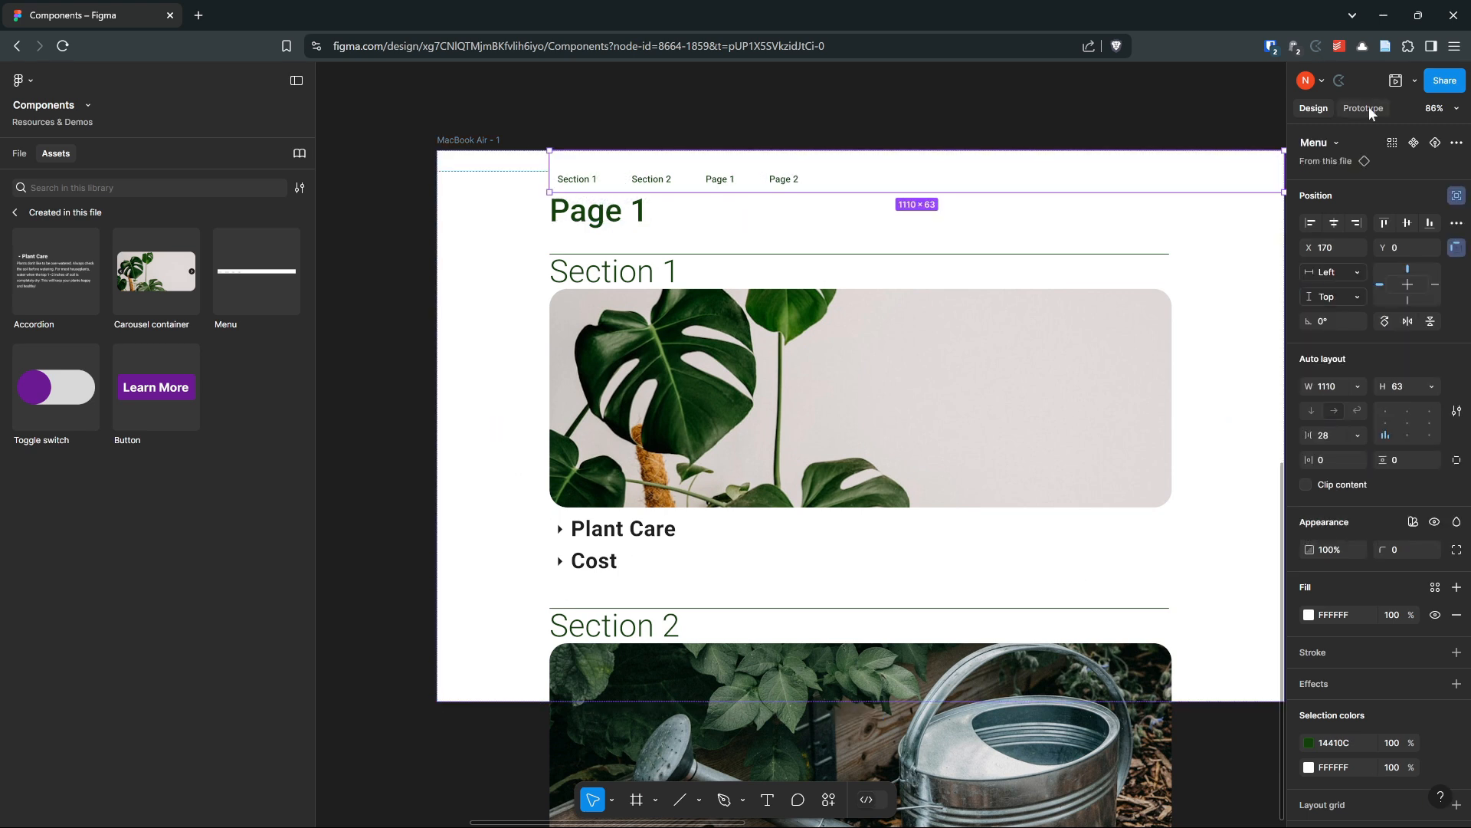
left_click(1368, 107)
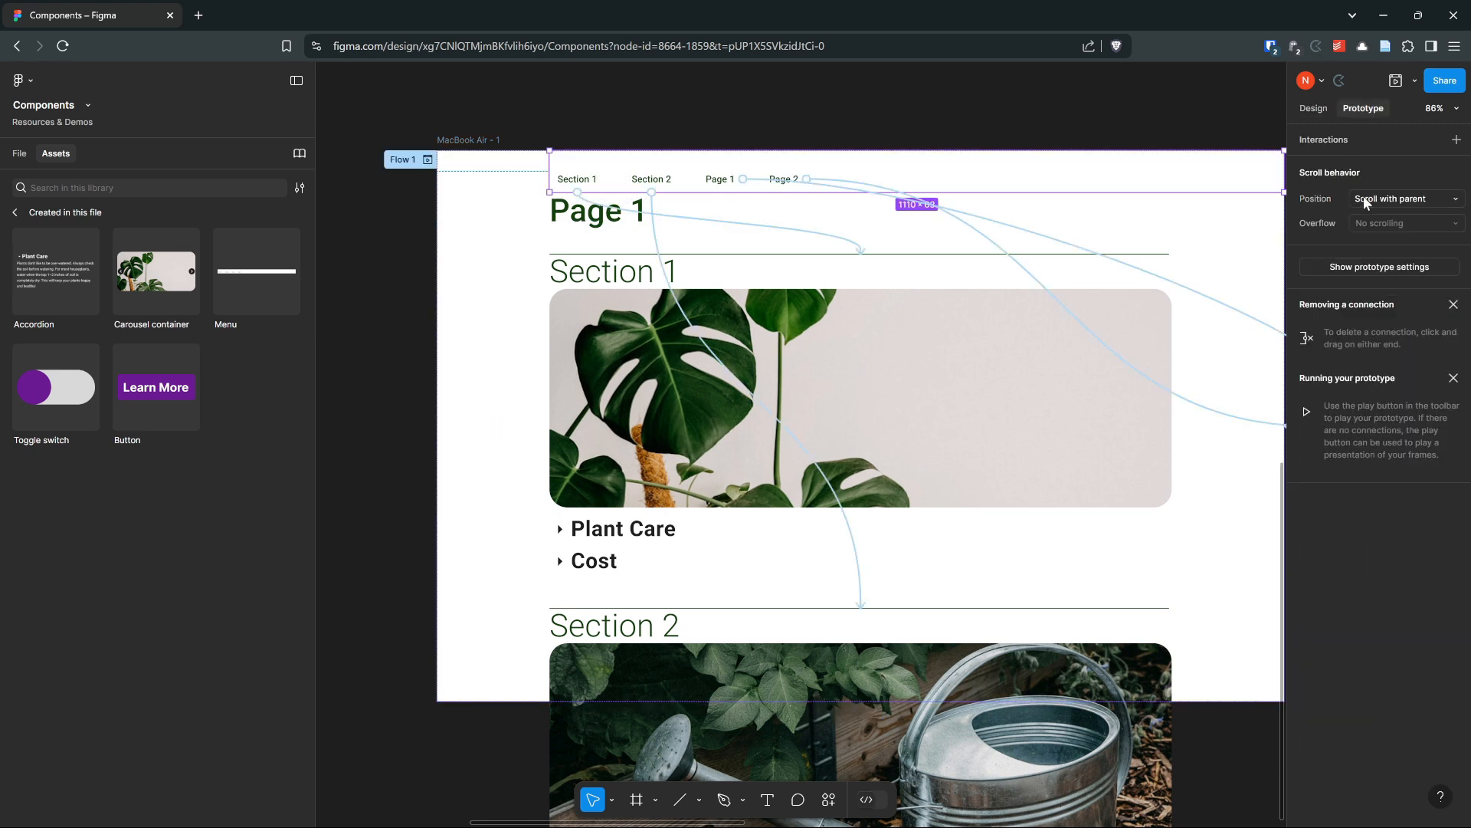
left_click(1383, 198)
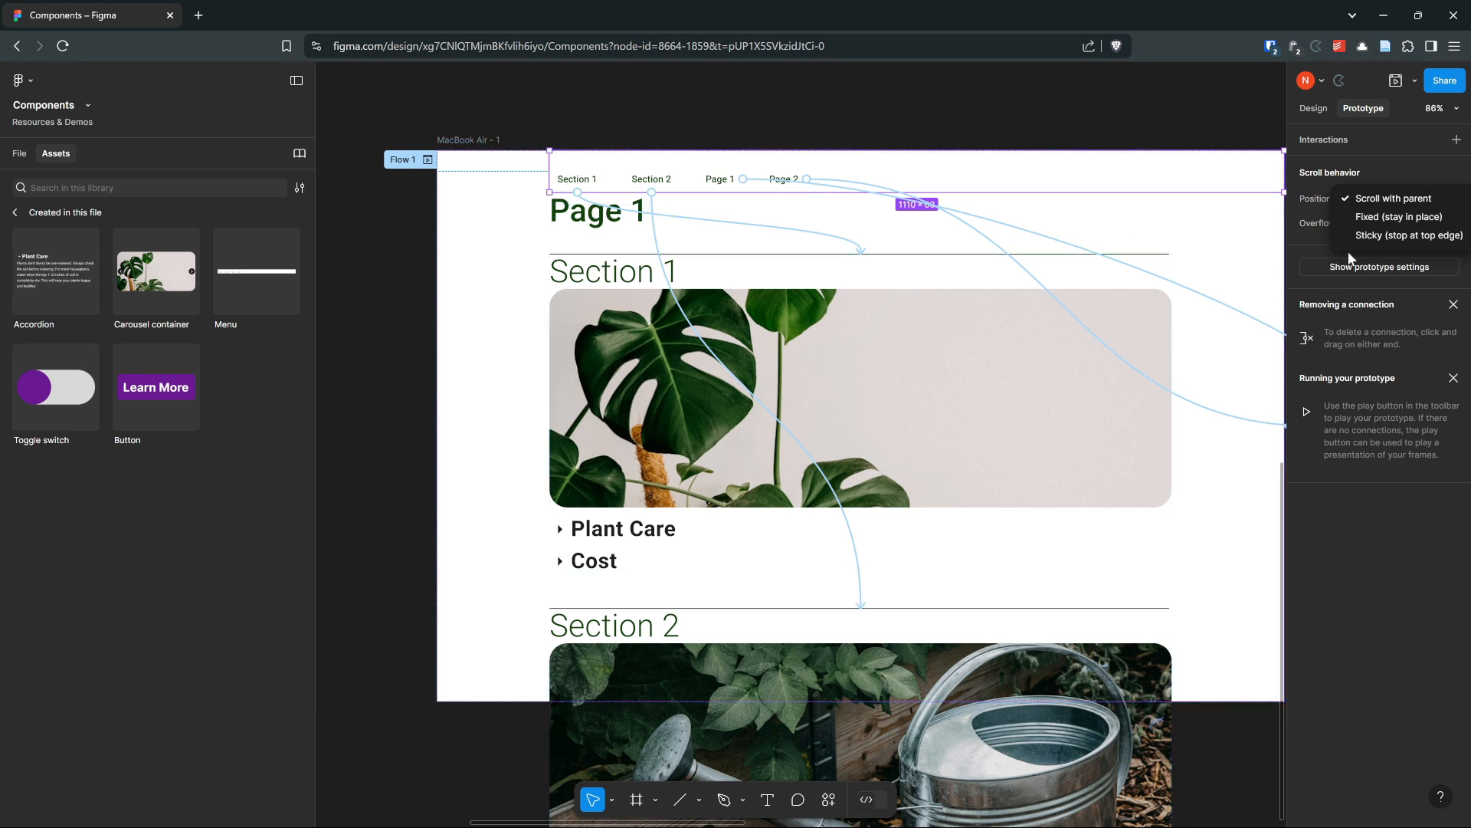
left_click(1395, 217)
Preview the MacBook Air - 1 prototype and test the Section 1 and Section 2 menu buttons
left_click(528, 137)
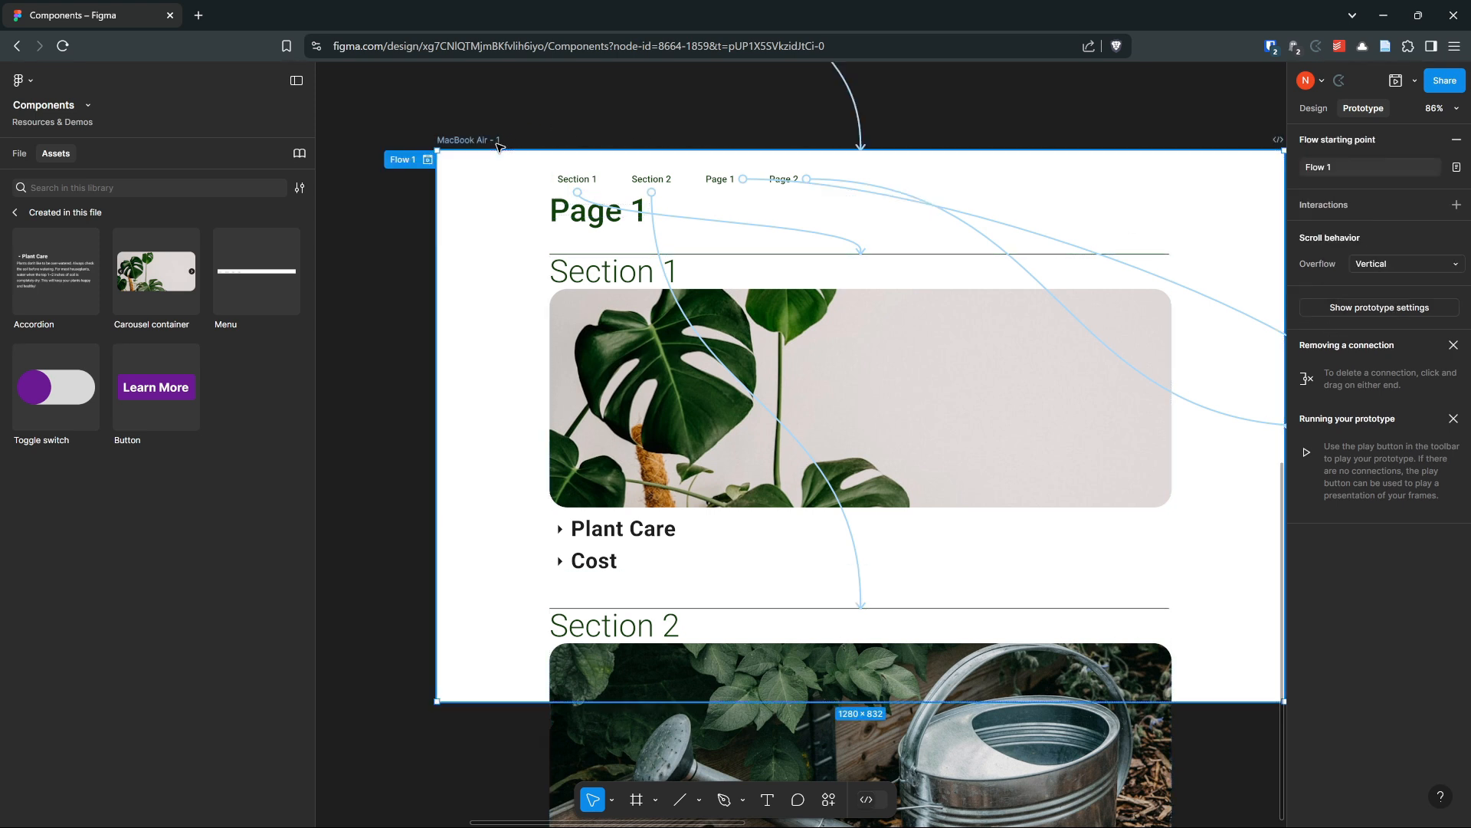
left_click(1395, 80)
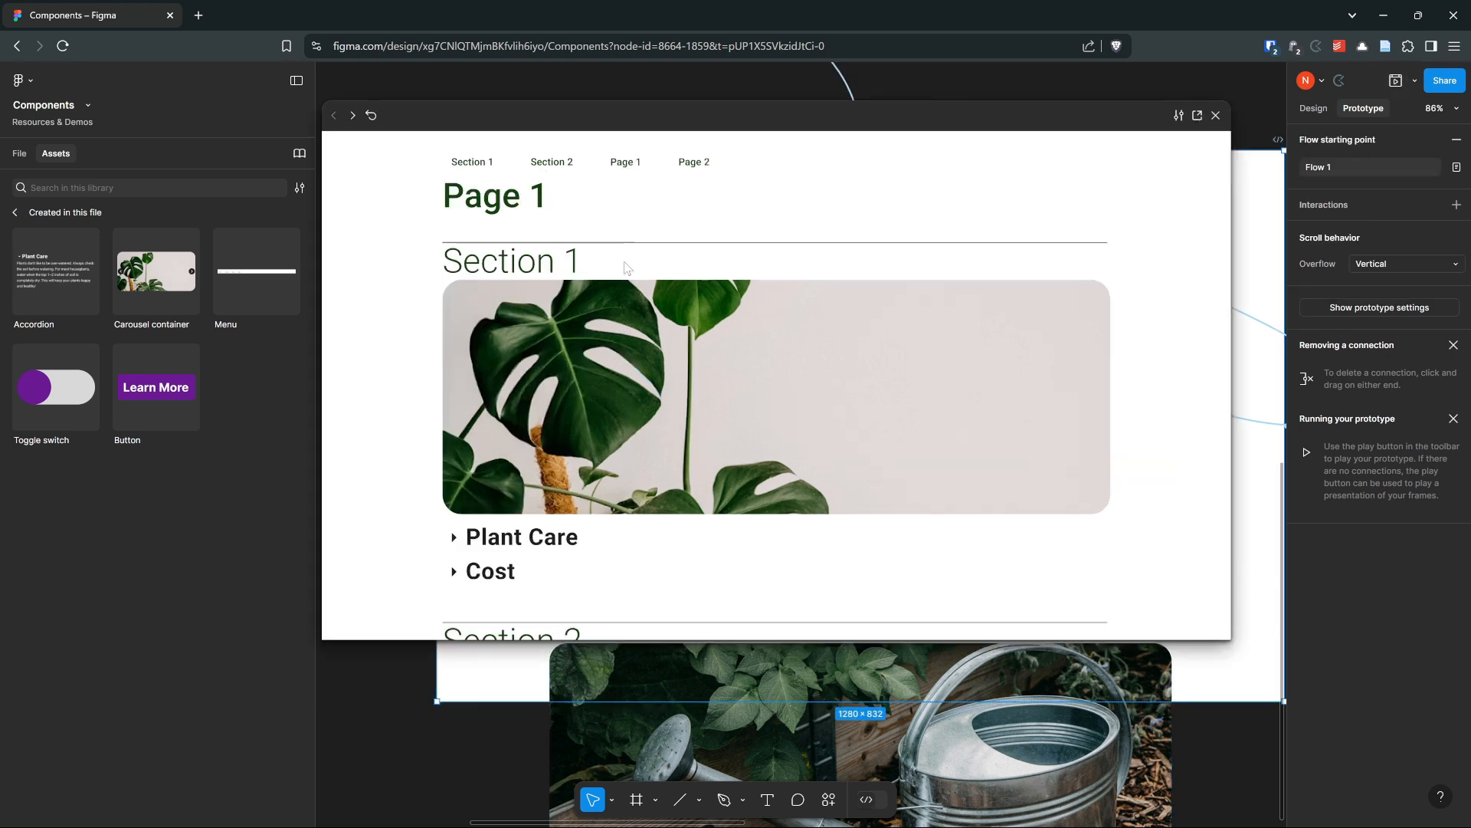
left_click(555, 167)
left_click(544, 170)
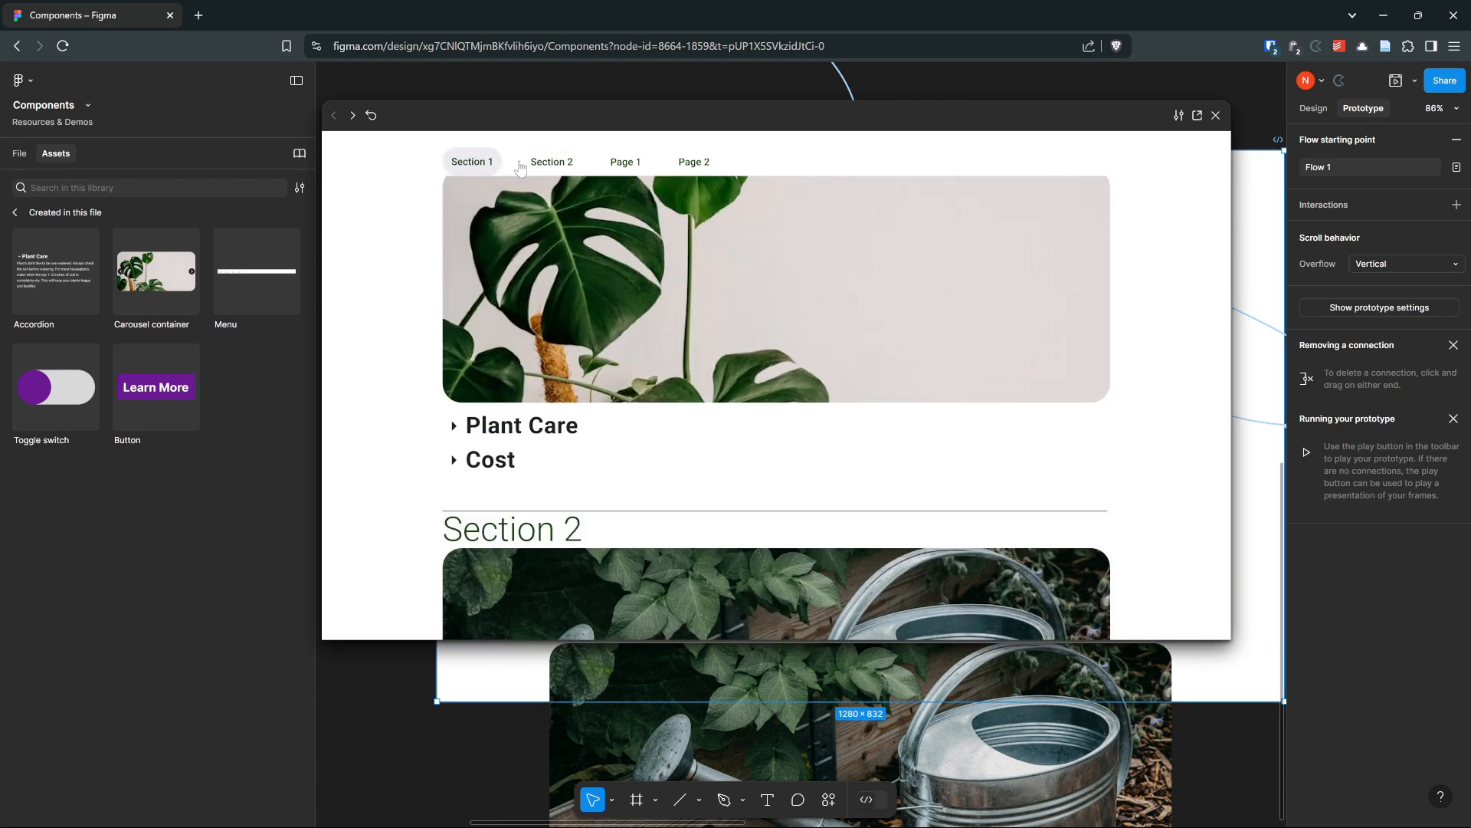
left_click(483, 170)
left_click(548, 170)
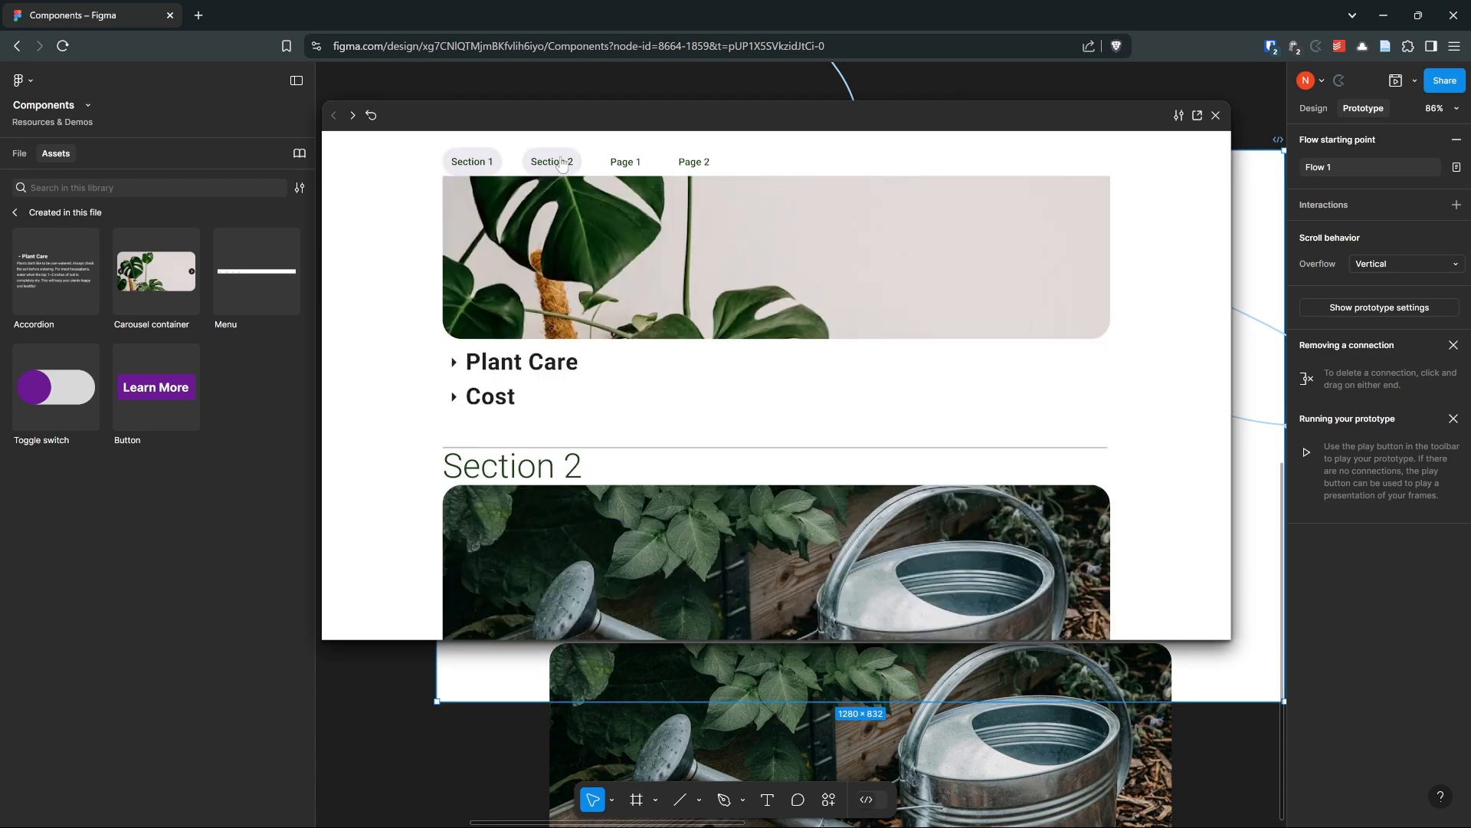
left_click(481, 171)
left_click(542, 168)
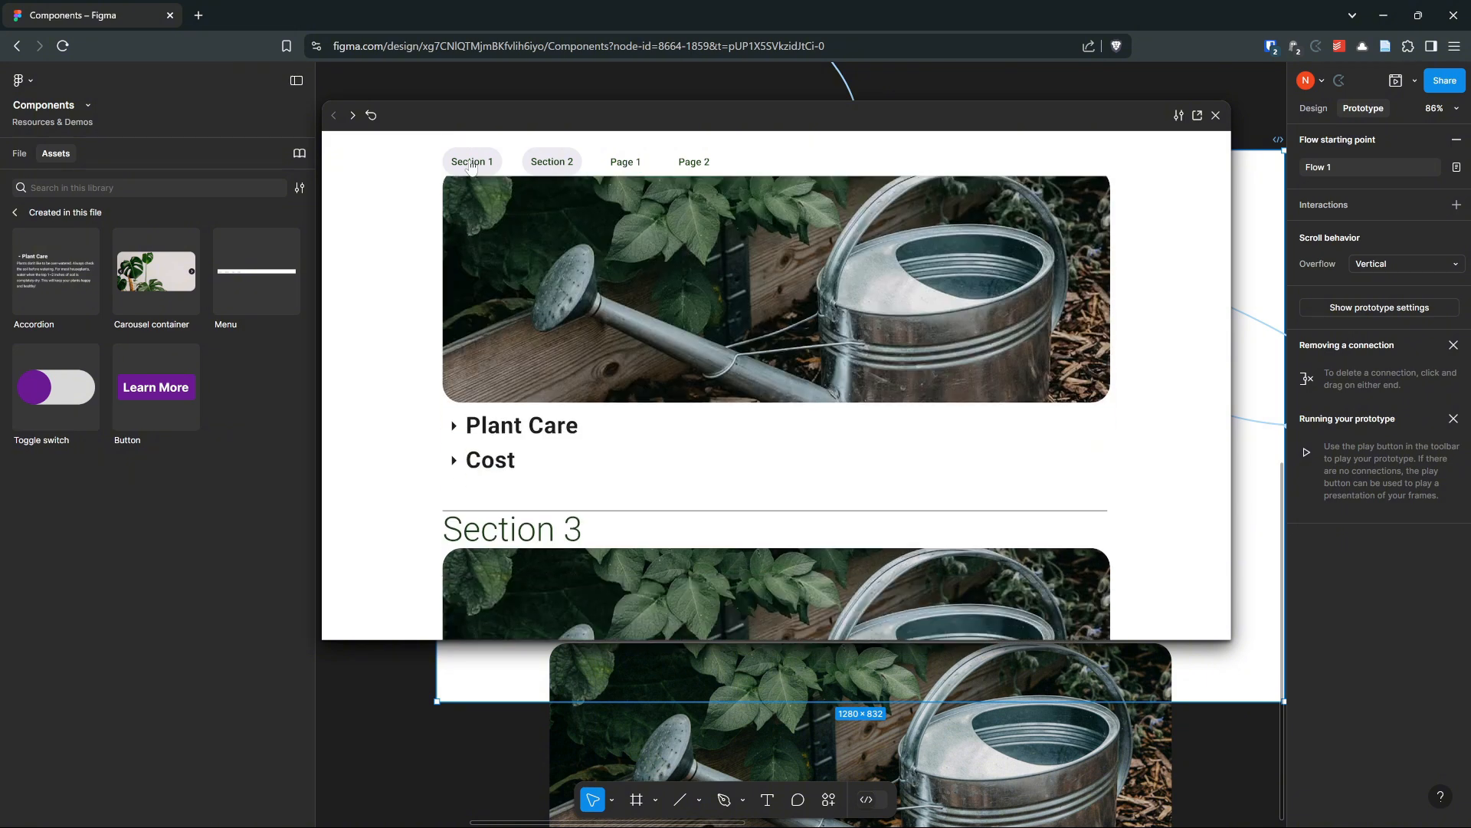
left_click(486, 166)
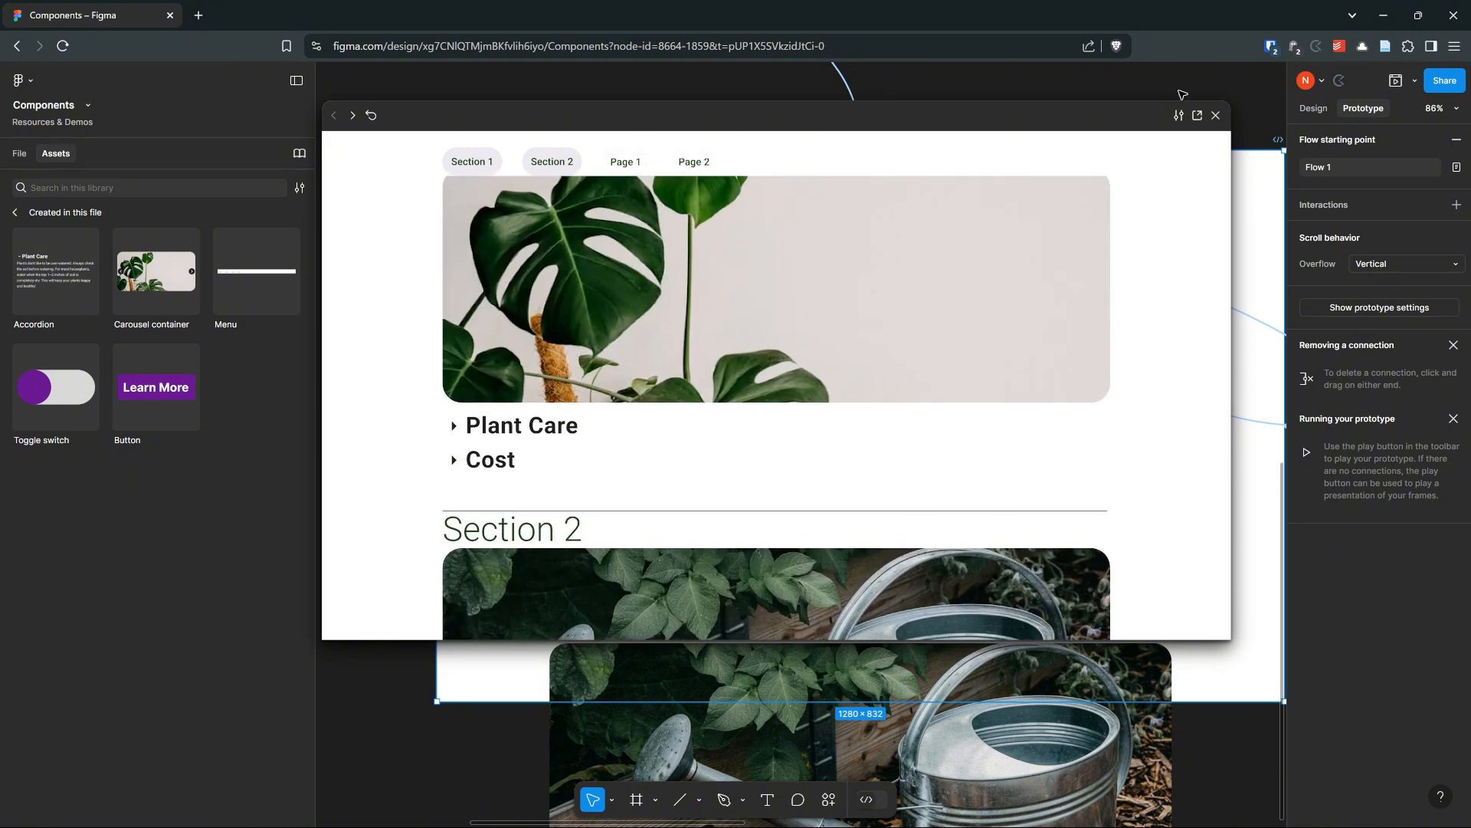
left_click_drag(1034, 121, 1029, 91)
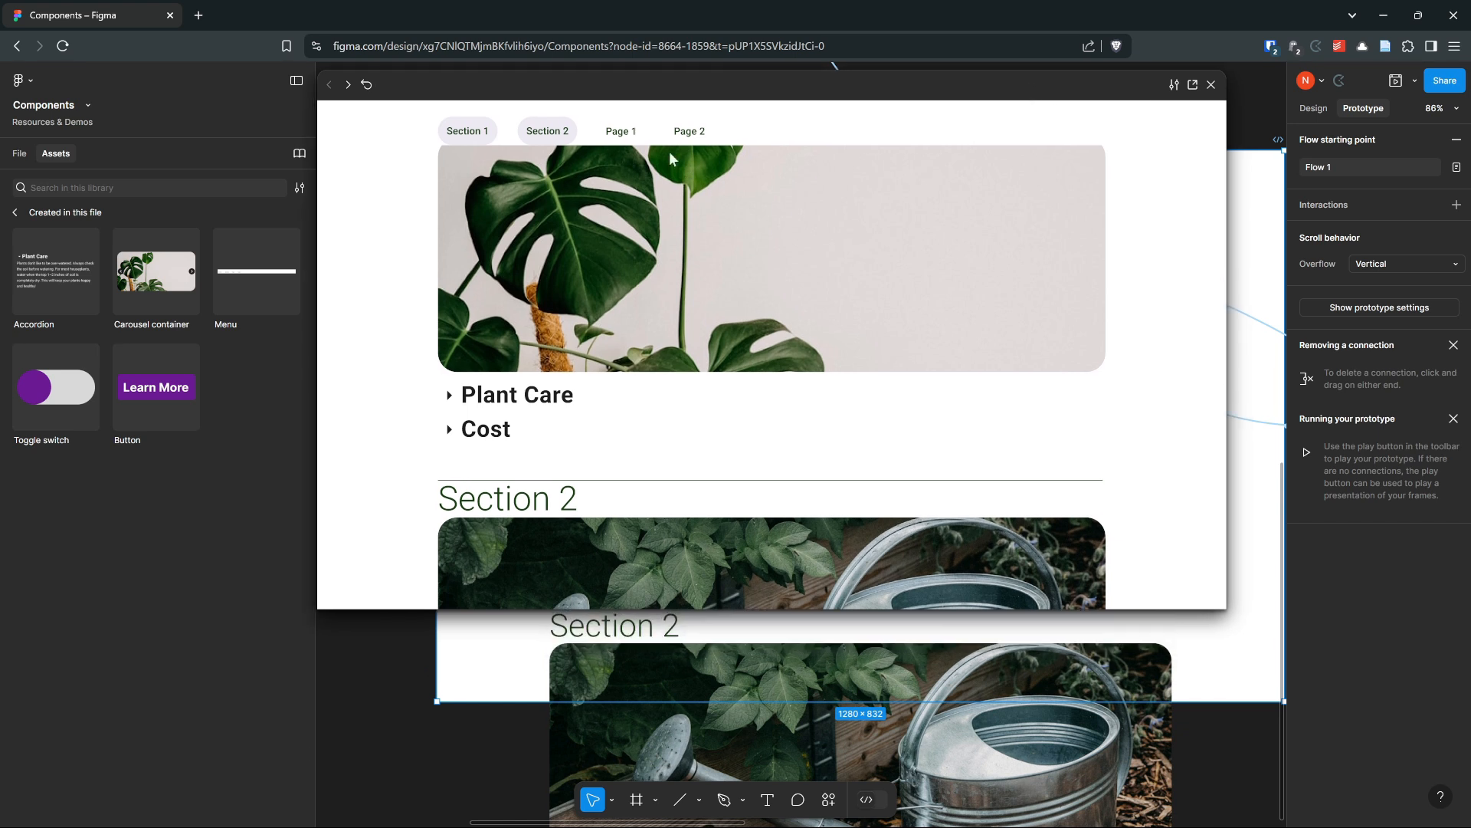
left_click(1312, 108)
left_click_drag(1001, 99, 1042, 286)
left_click(1251, 271)
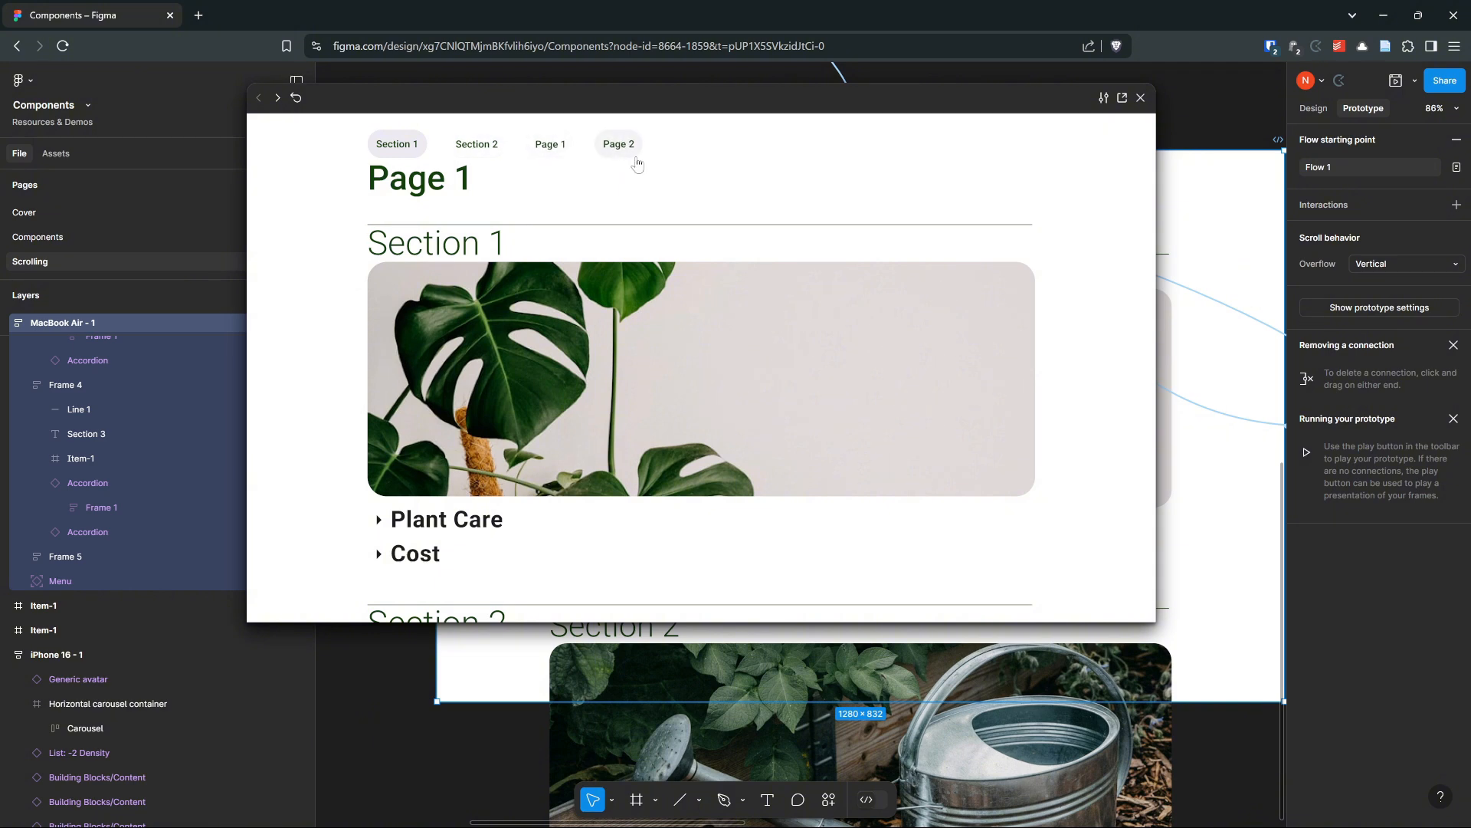
left_click_drag(643, 103, 762, 455)
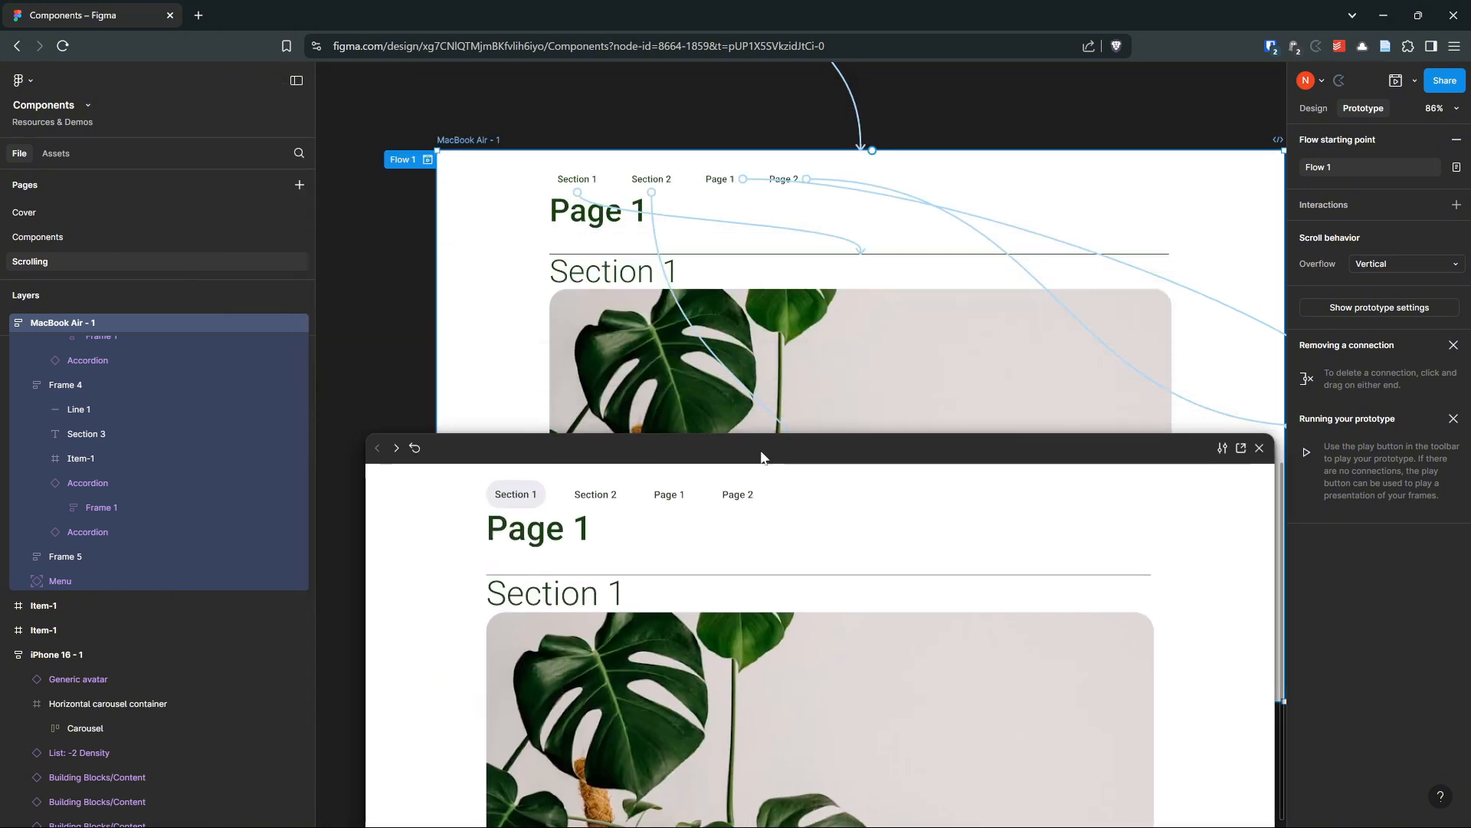
Select the Menu instance and set its scroll position to Sticky (stop at top edge)
left_click(779, 181)
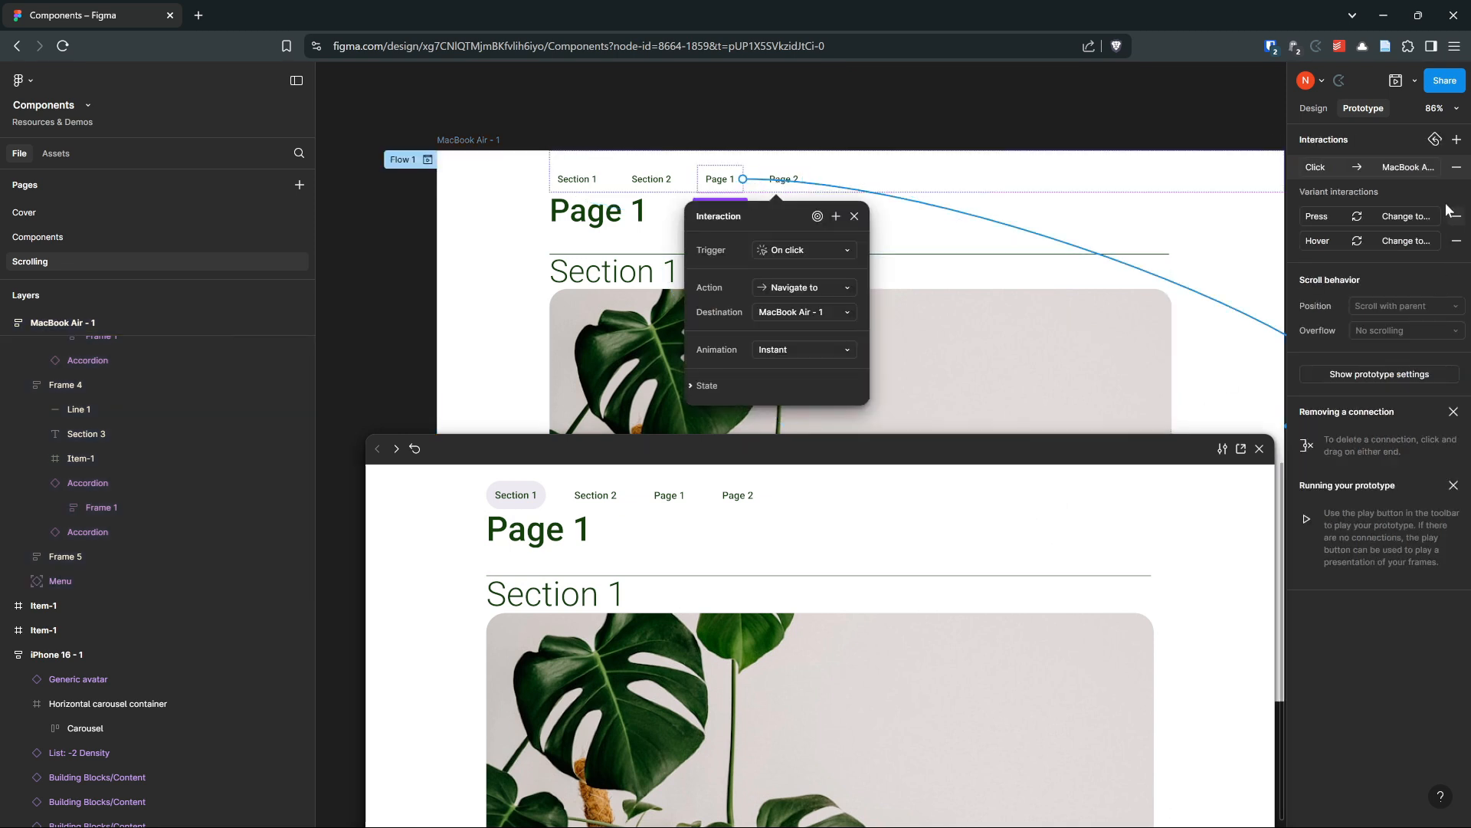
left_click(600, 161)
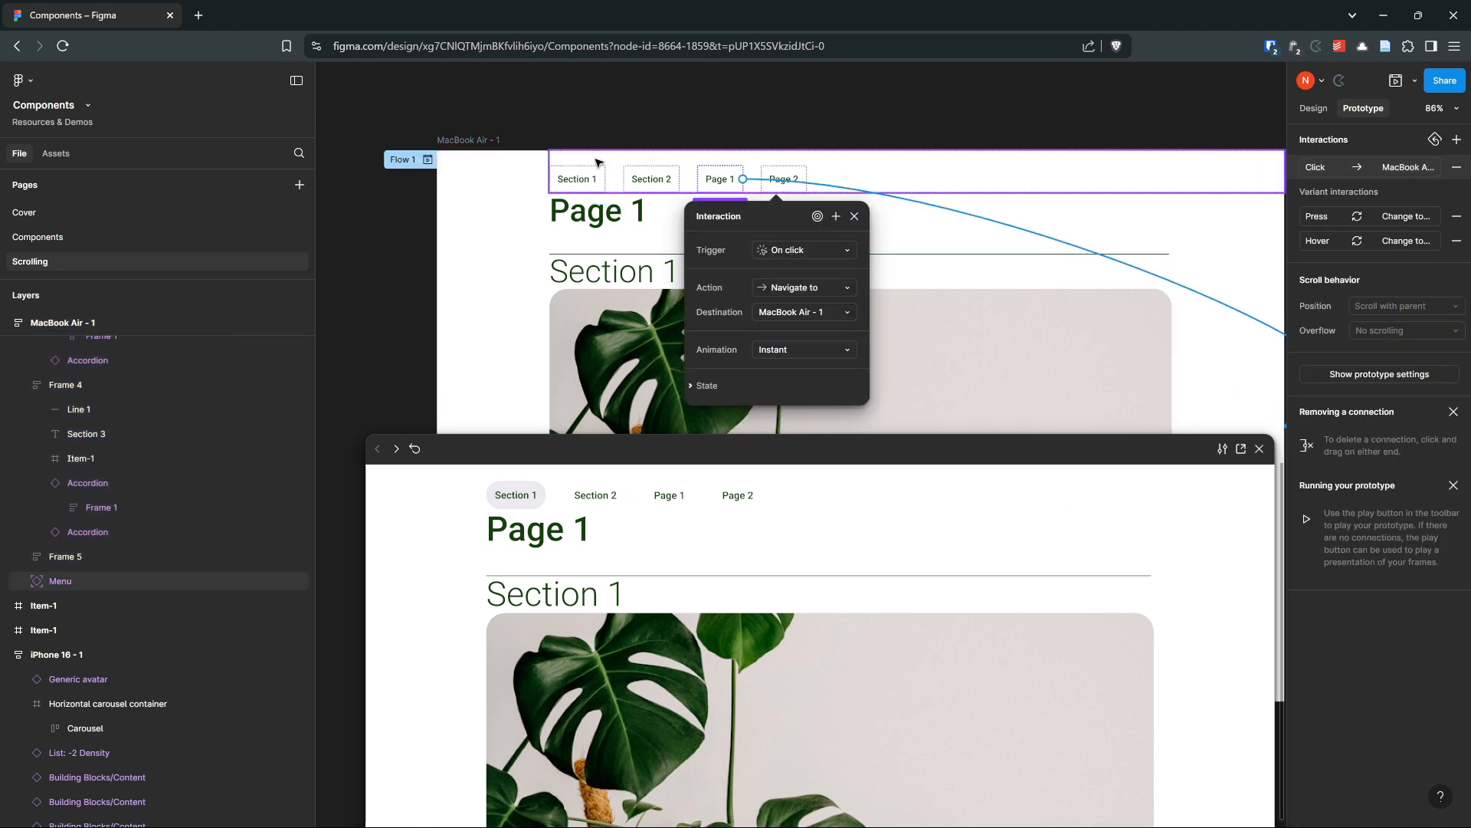
left_click(1416, 198)
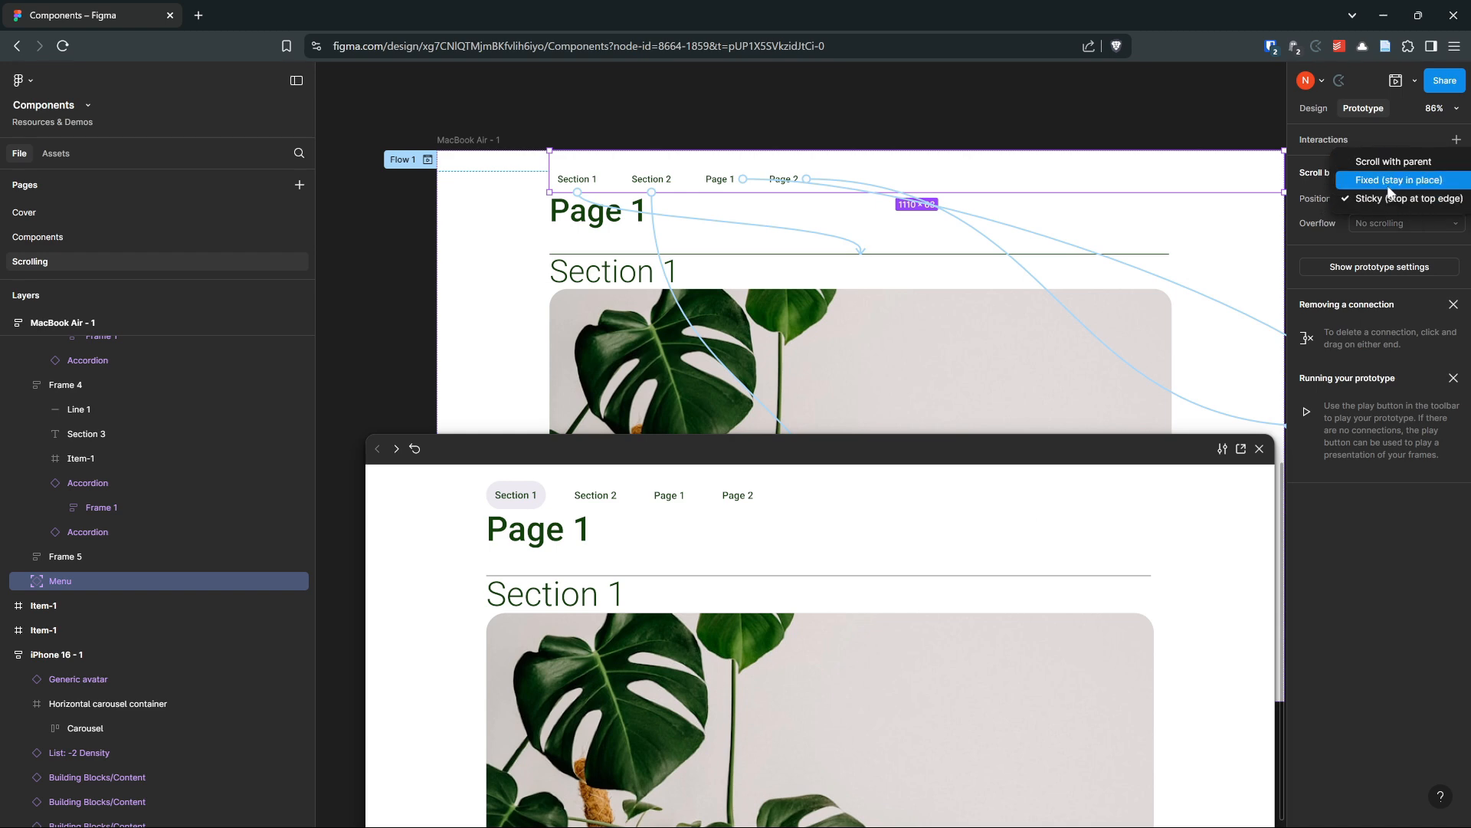
left_click(1395, 198)
Scroll through the preview to check how the menu behaves, then close the preview
left_click_drag(1011, 455, 1001, 164)
scroll(816, 276, "down", 3)
scroll(816, 276, "up", 2)
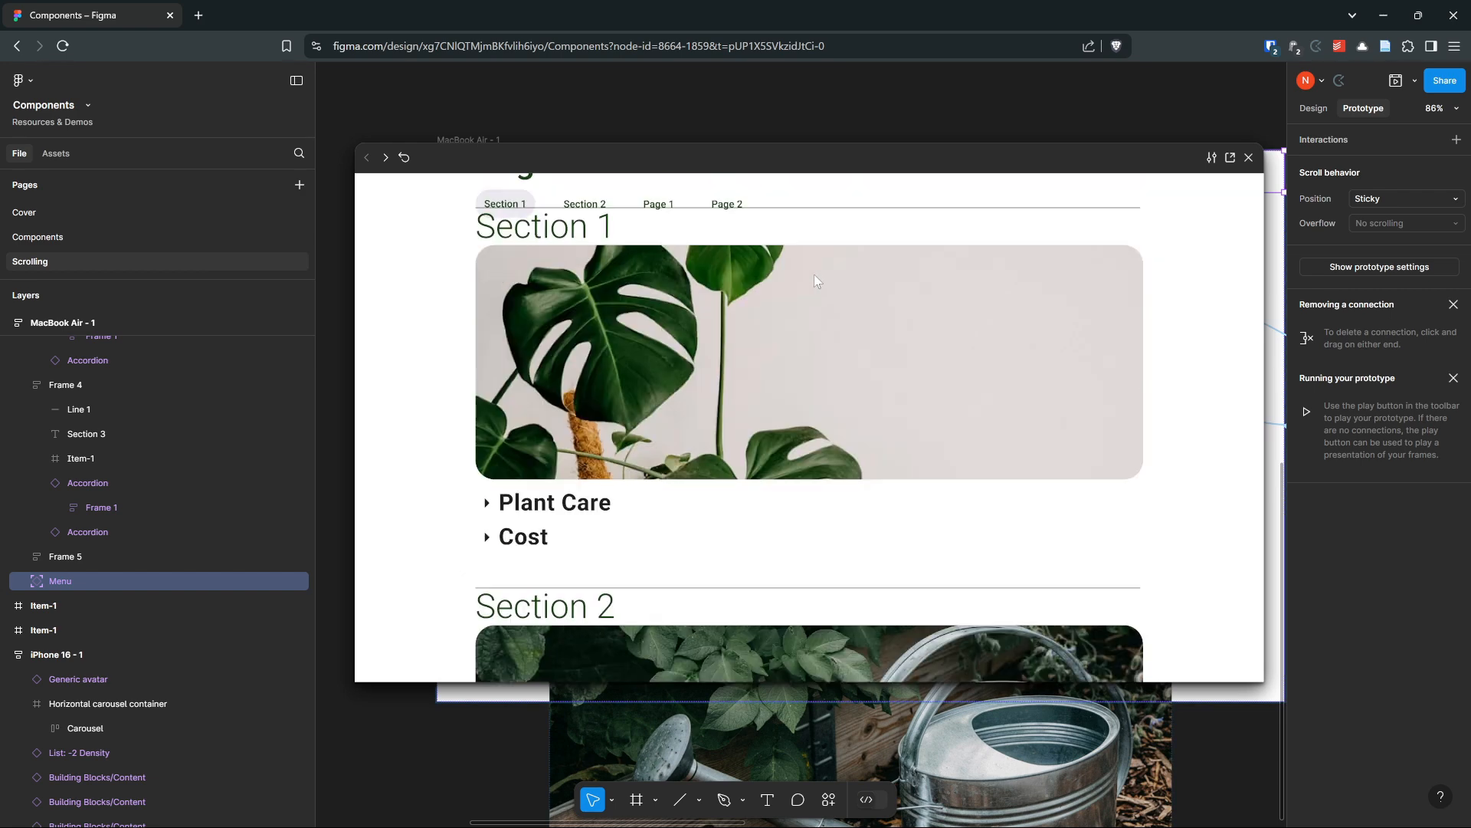
scroll(814, 275, "down", 1)
scroll(813, 274, "down", 4)
scroll(813, 279, "down", 1)
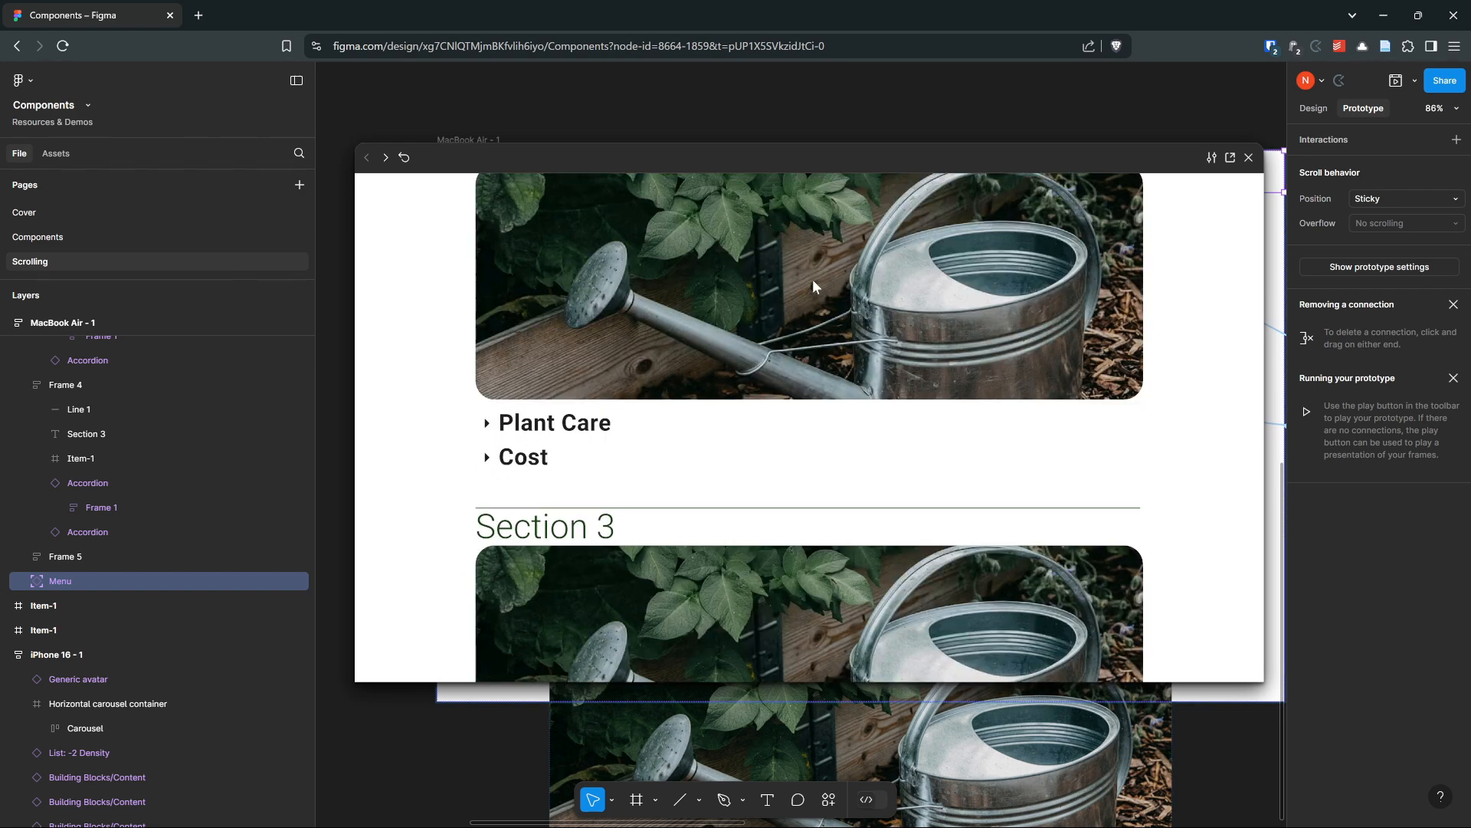
scroll(812, 279, "up", 1)
scroll(812, 279, "down", 1)
scroll(812, 279, "up", 1)
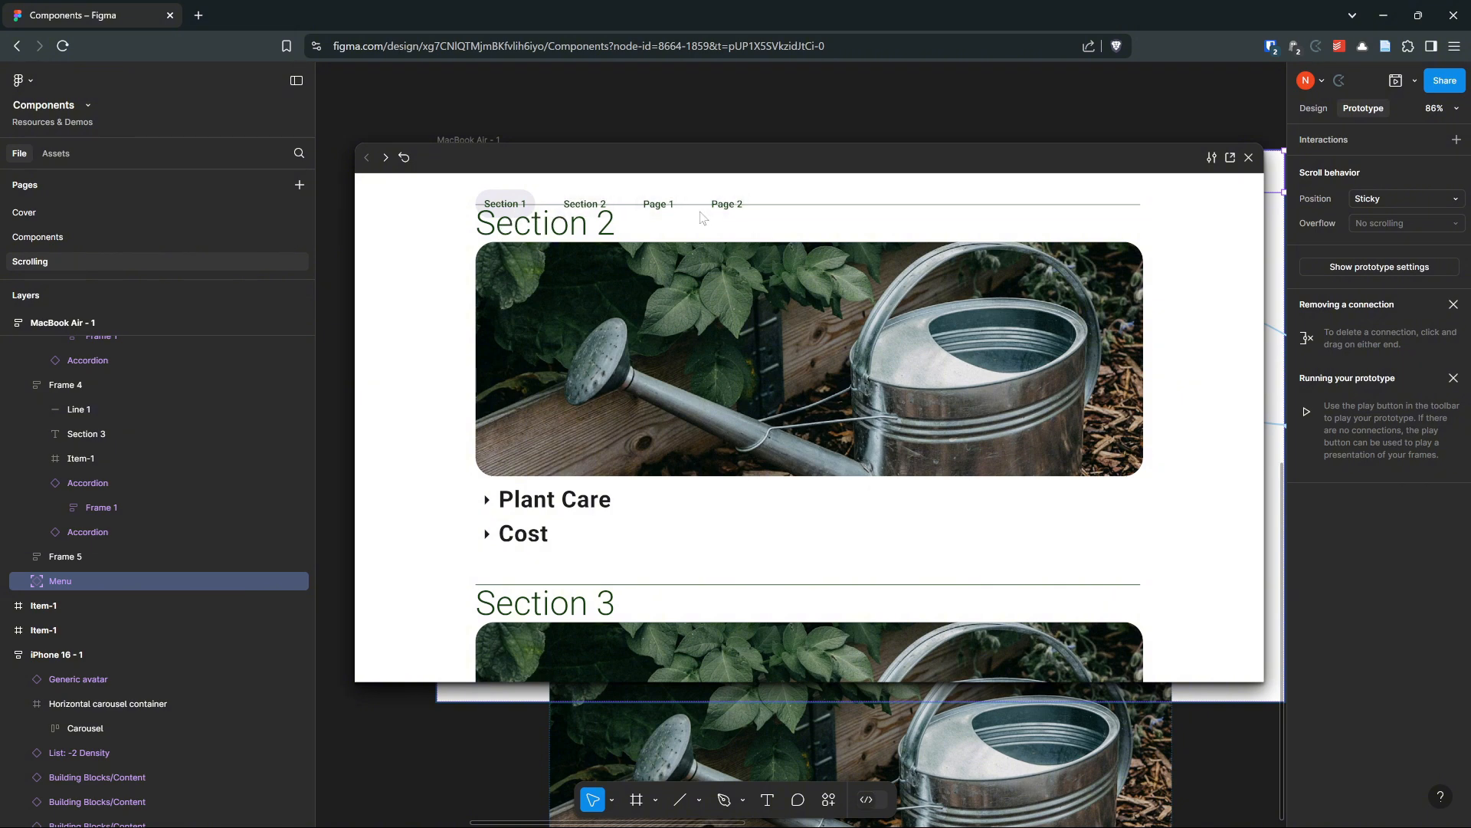
scroll(724, 247, "up", 5)
left_click_drag(1109, 163, 984, 122)
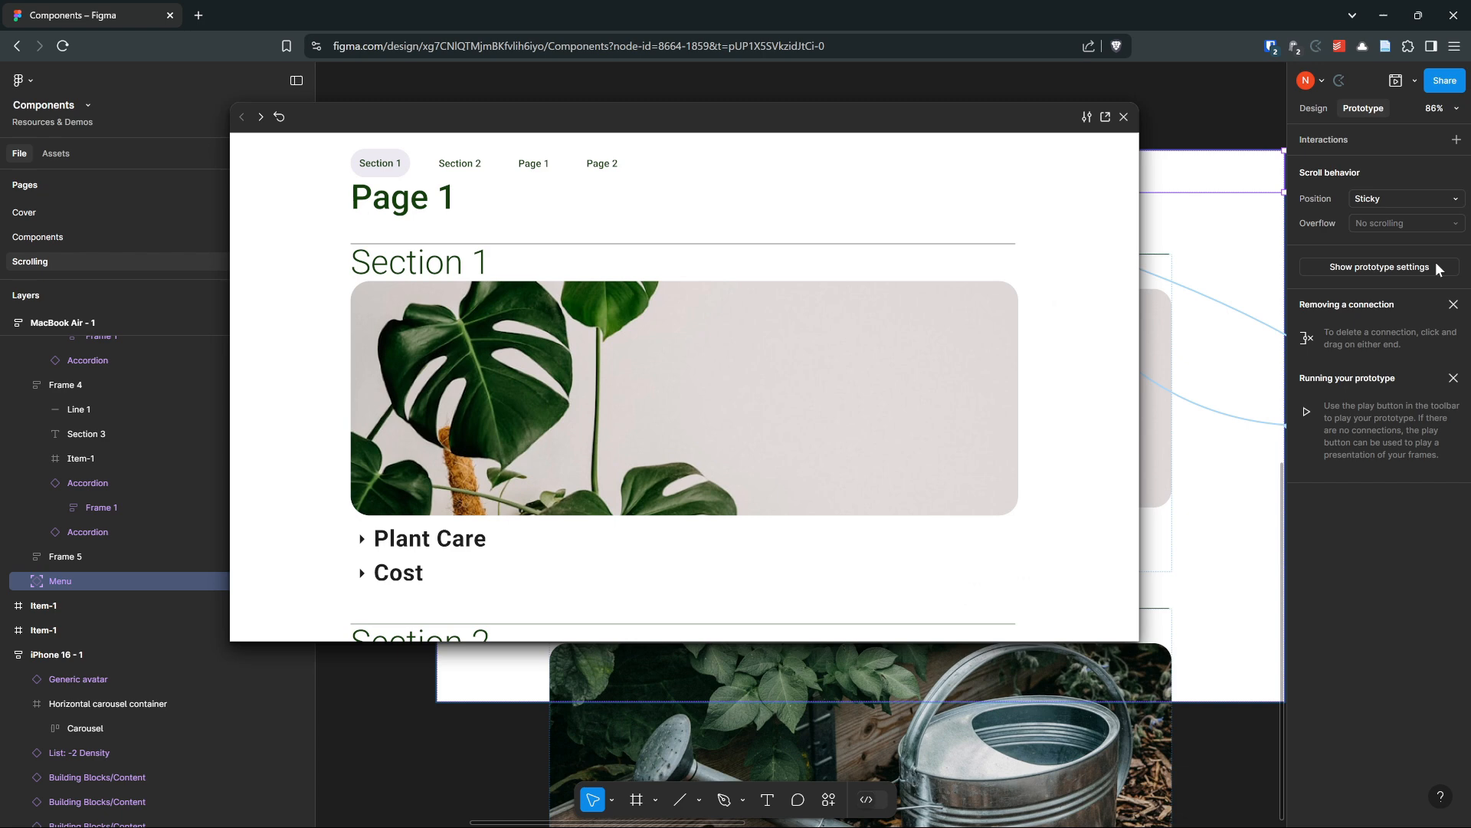
left_click(1319, 111)
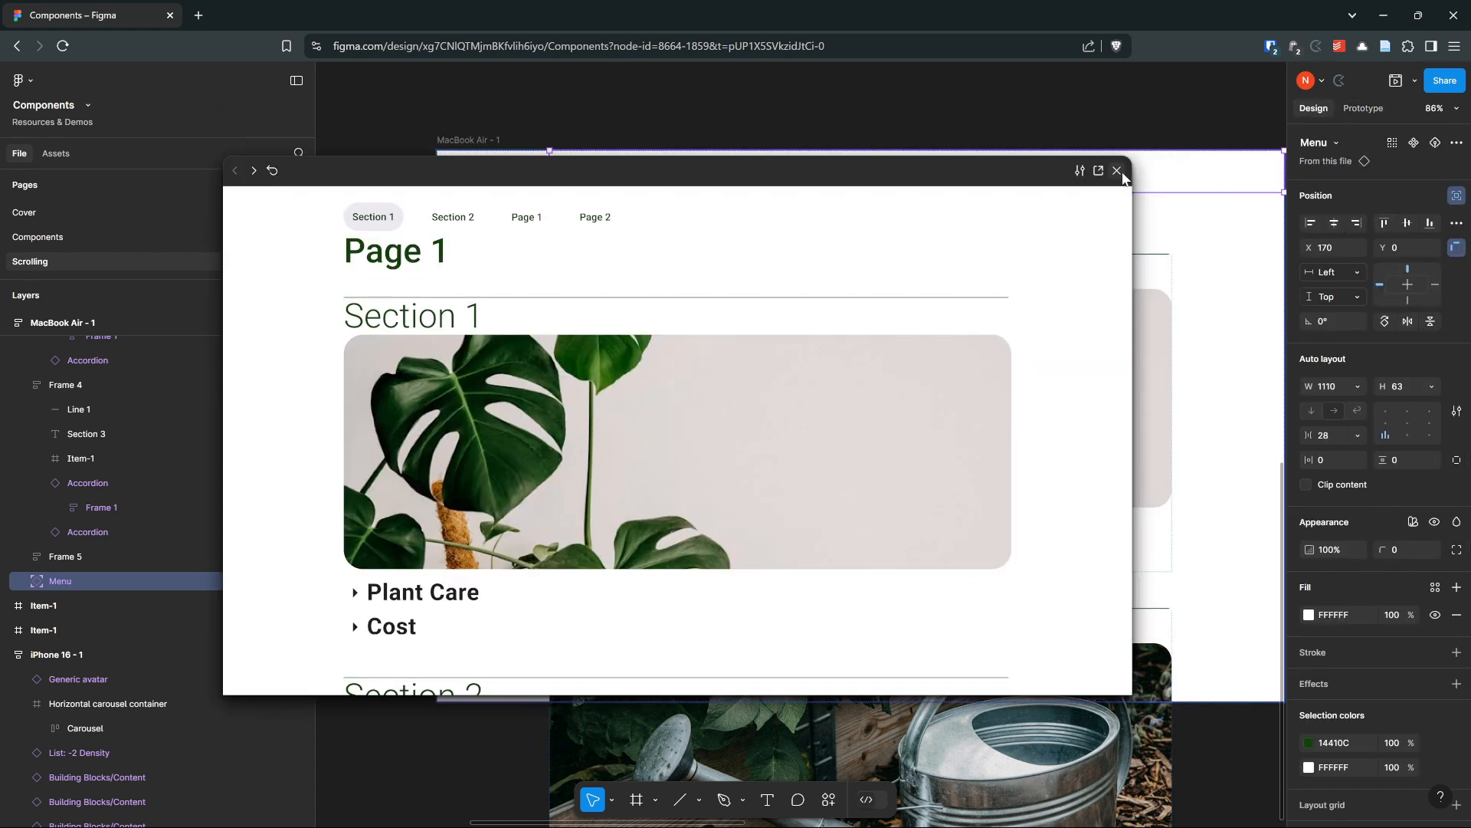
left_click(1121, 168)
Set the MacBook Air - 1 frame's auto layout canvas stacking to Last on top
left_click(455, 144)
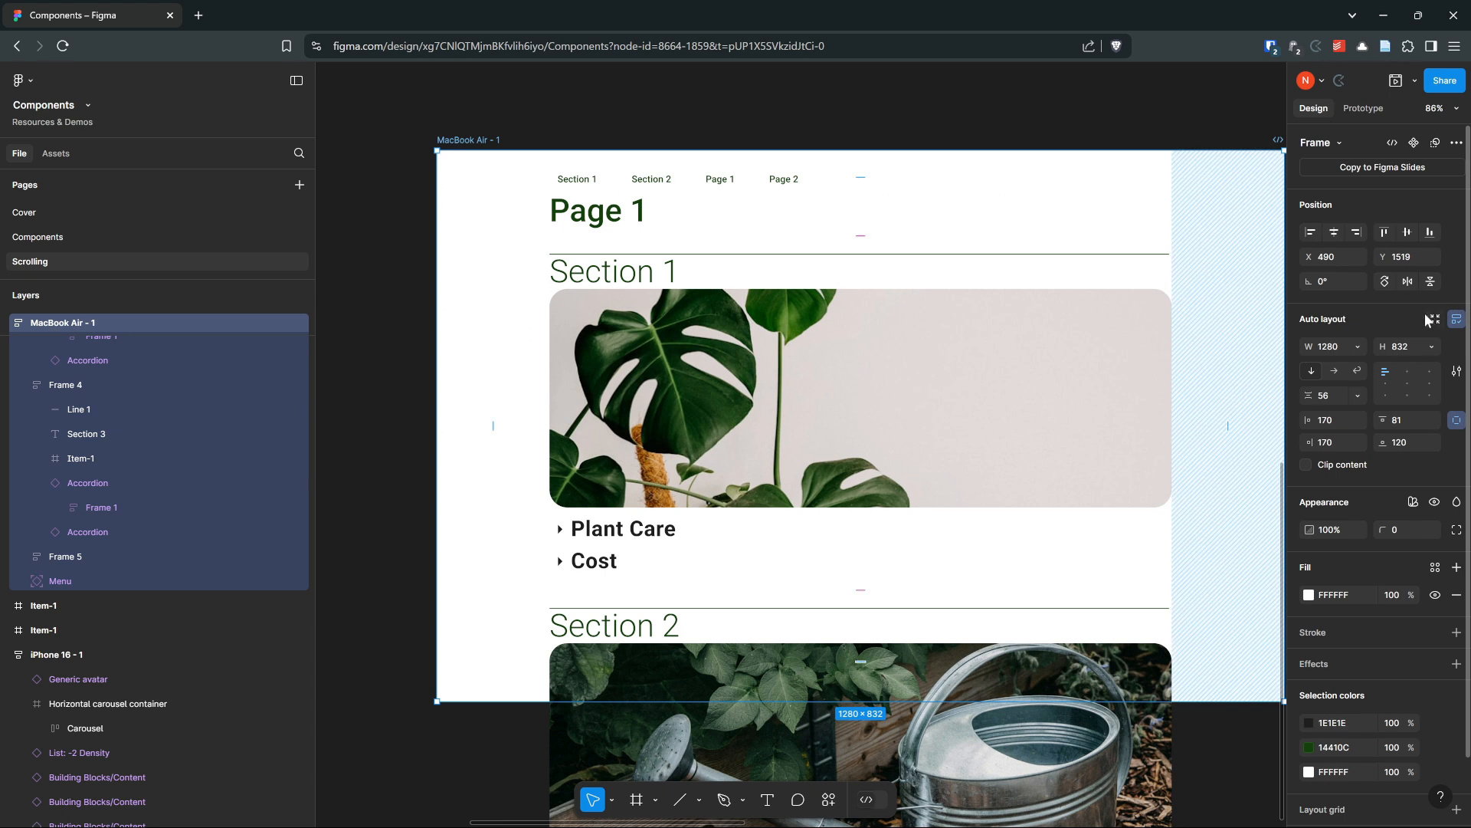
left_click(1457, 372)
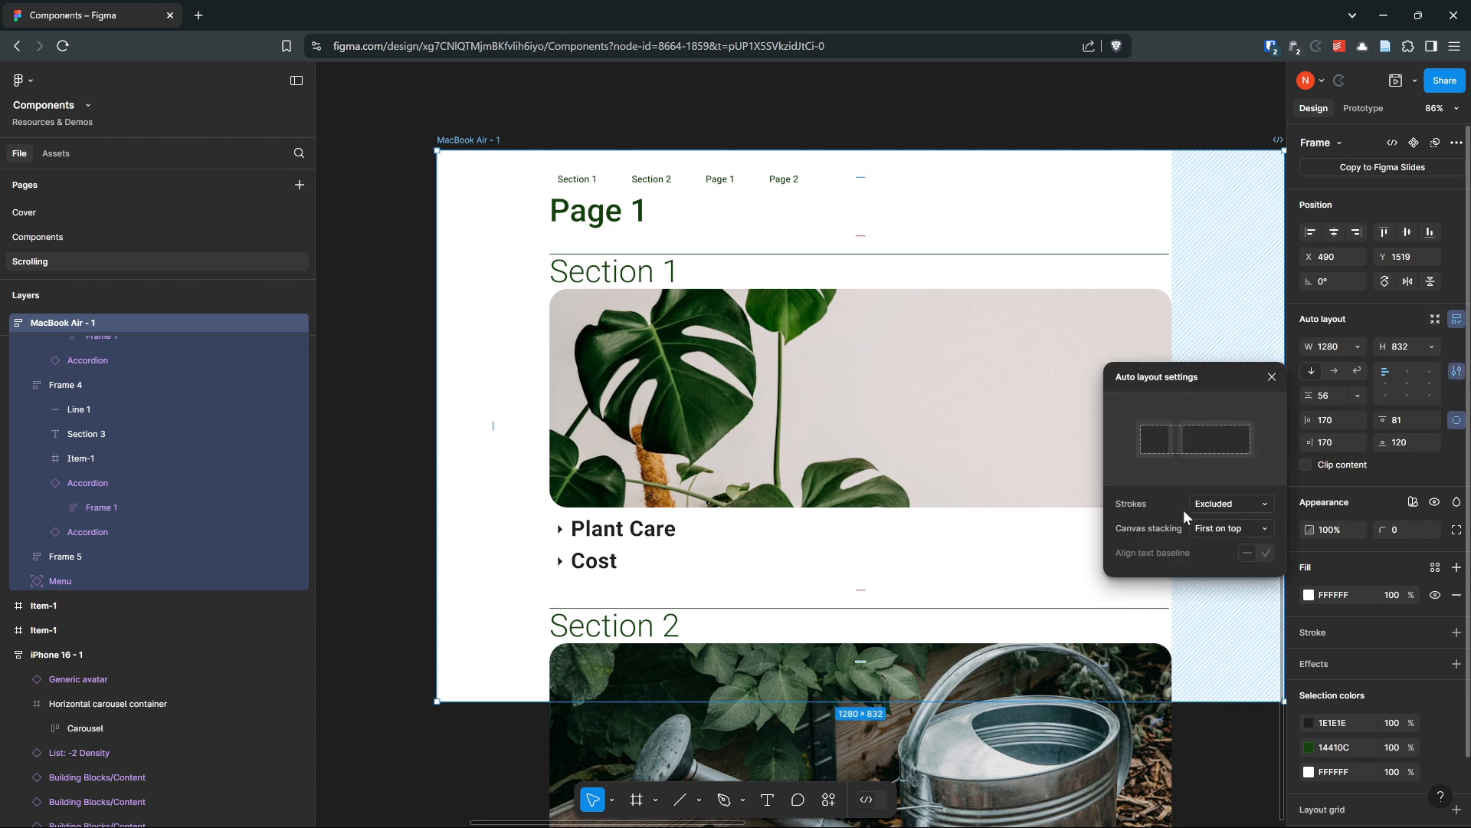
left_click(1219, 528)
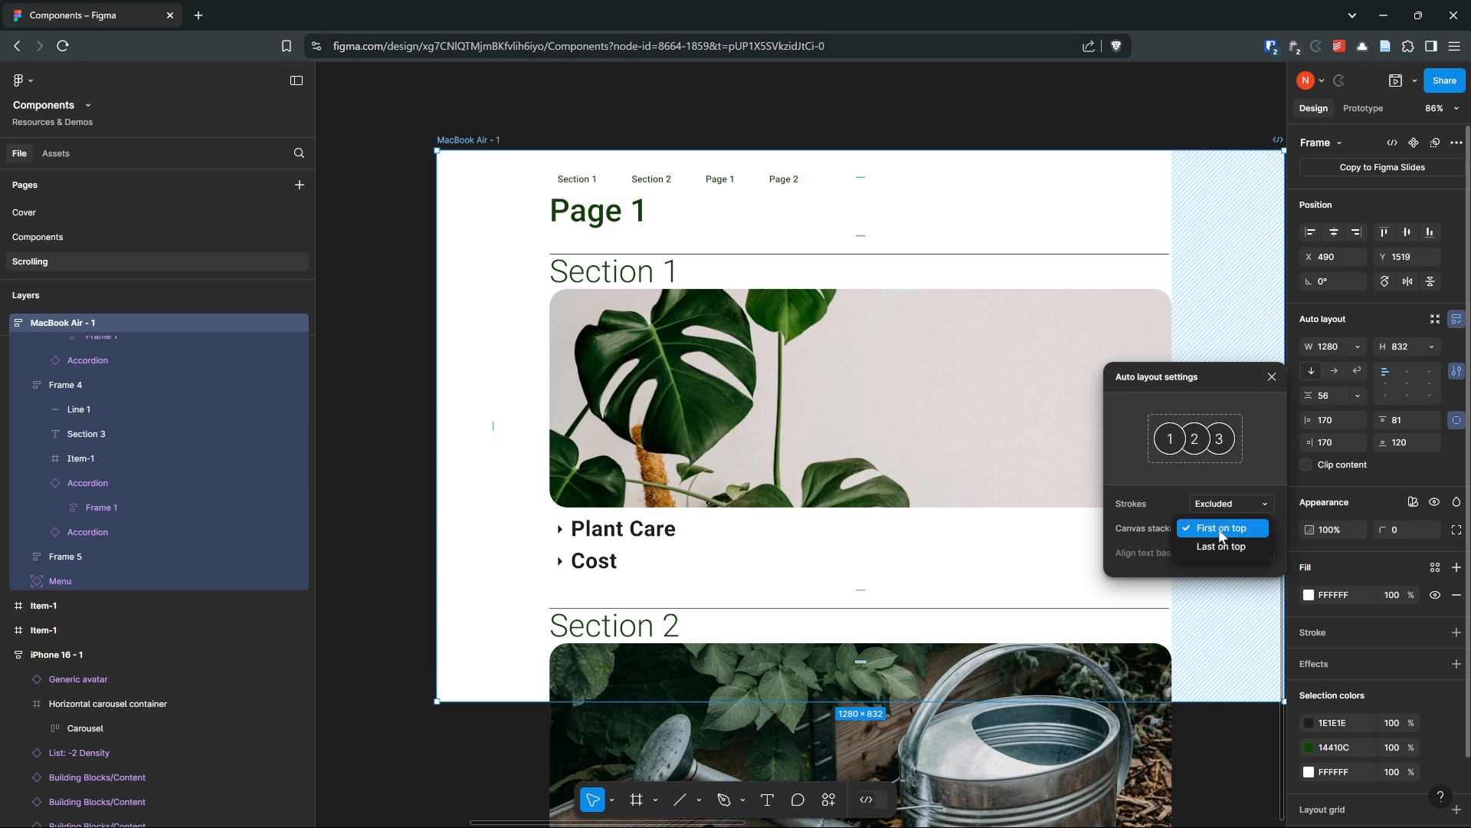
left_click(1219, 546)
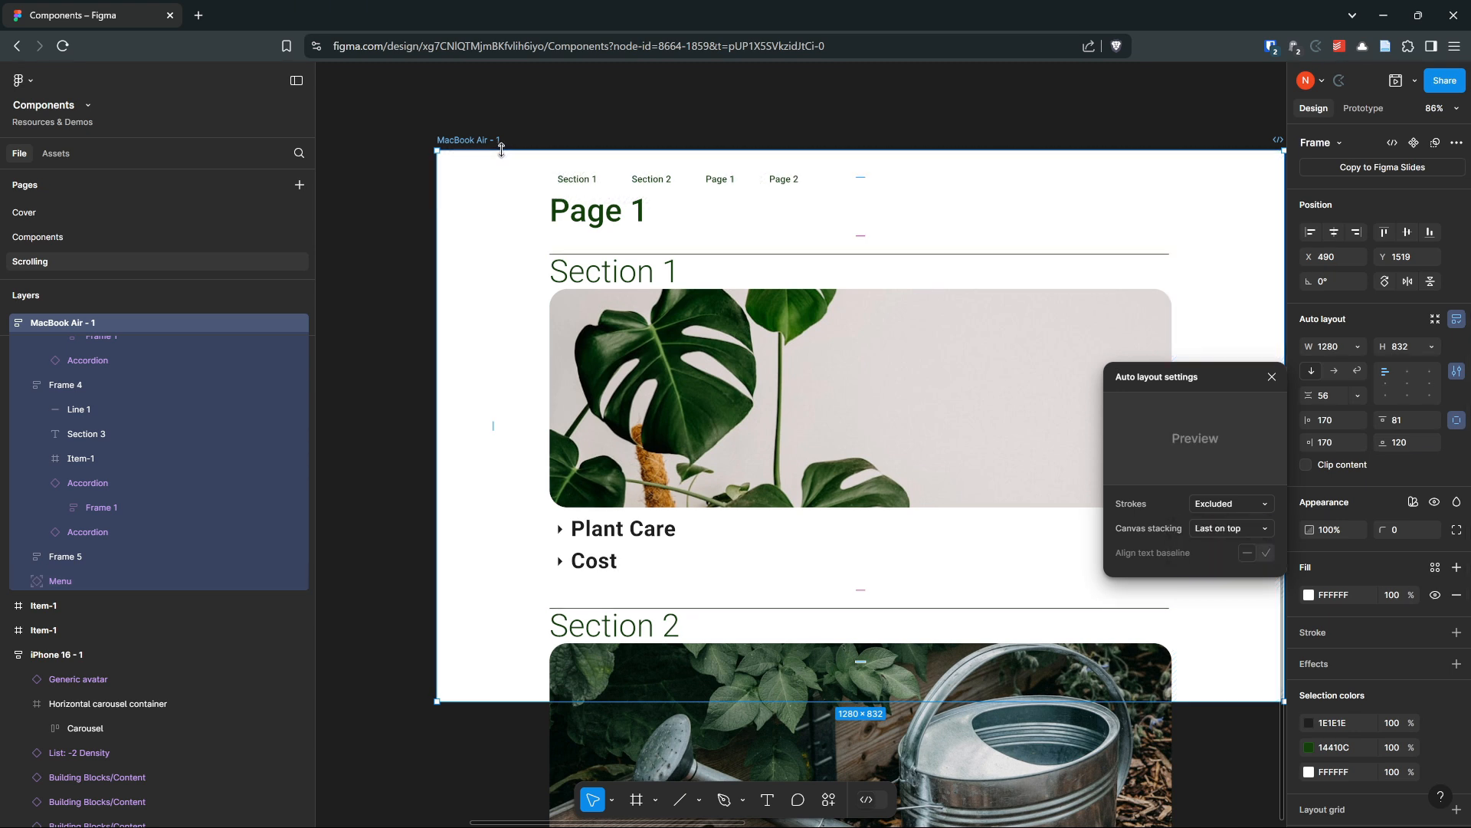
Preview the prototype, try the Section 2 and Section 1 buttons, and close the preview
left_click(1395, 80)
left_click(455, 220)
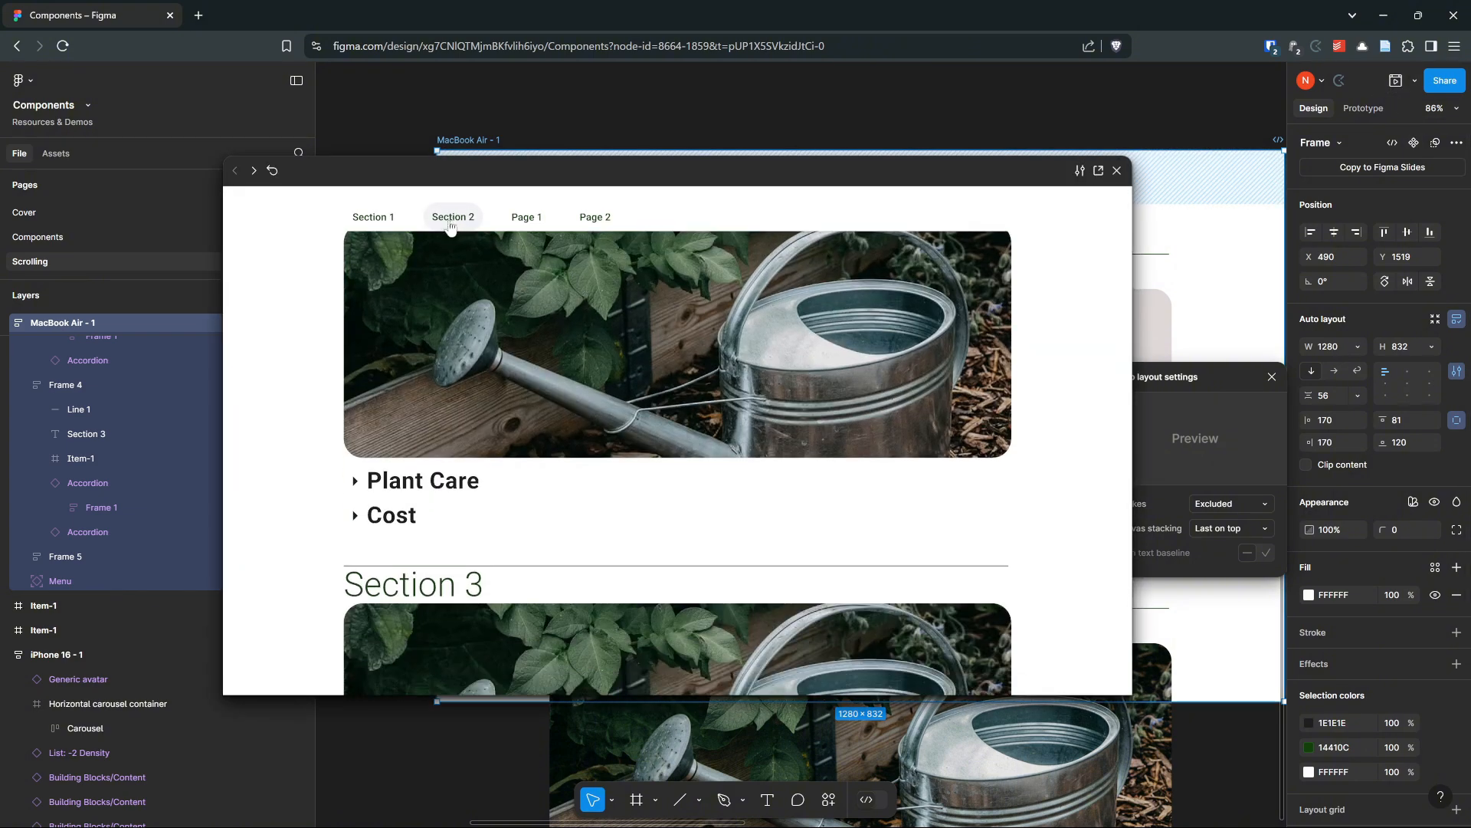
left_click(372, 228)
left_click(458, 221)
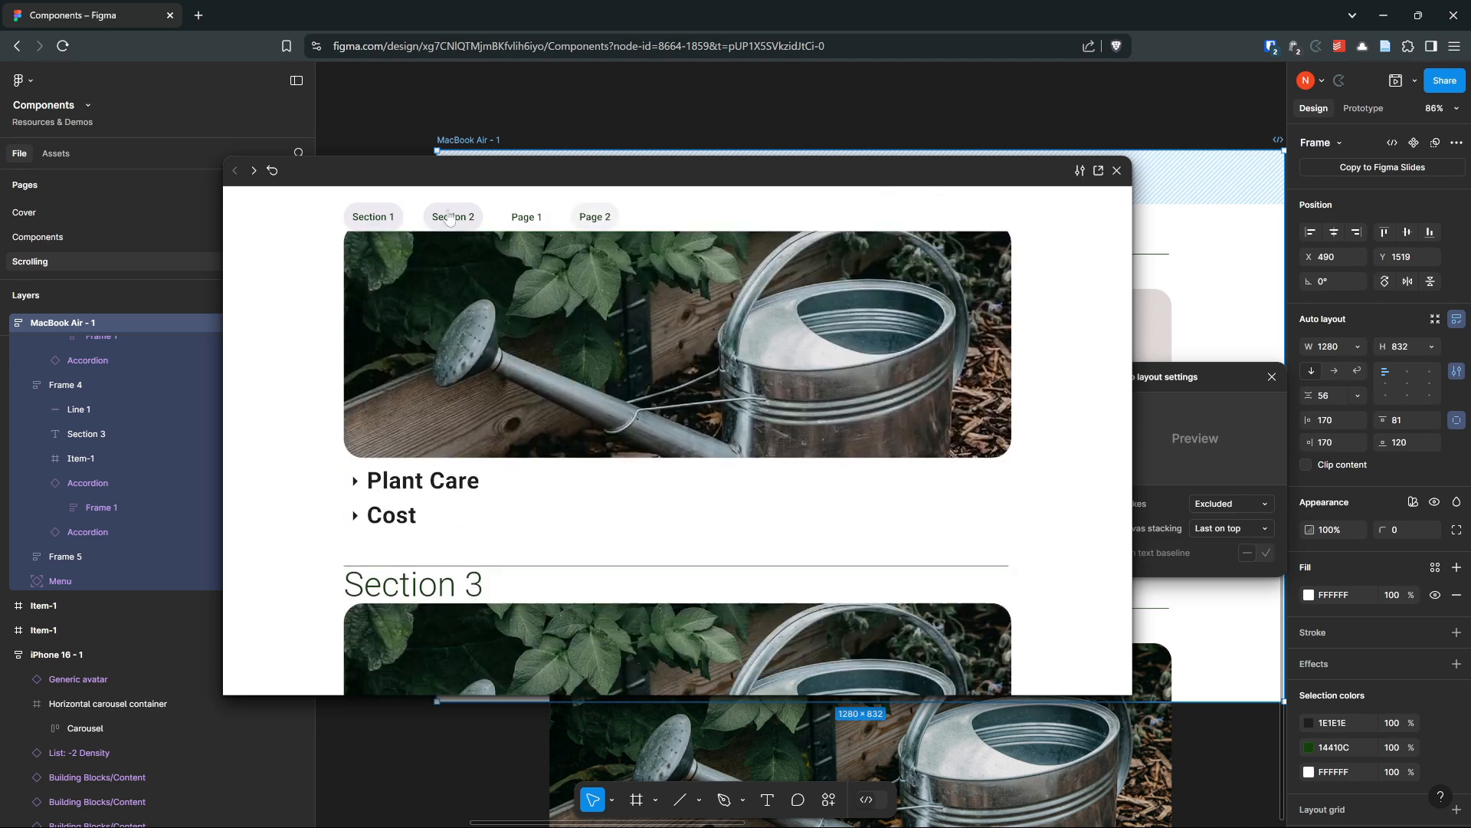
left_click(371, 224)
left_click(1117, 172)
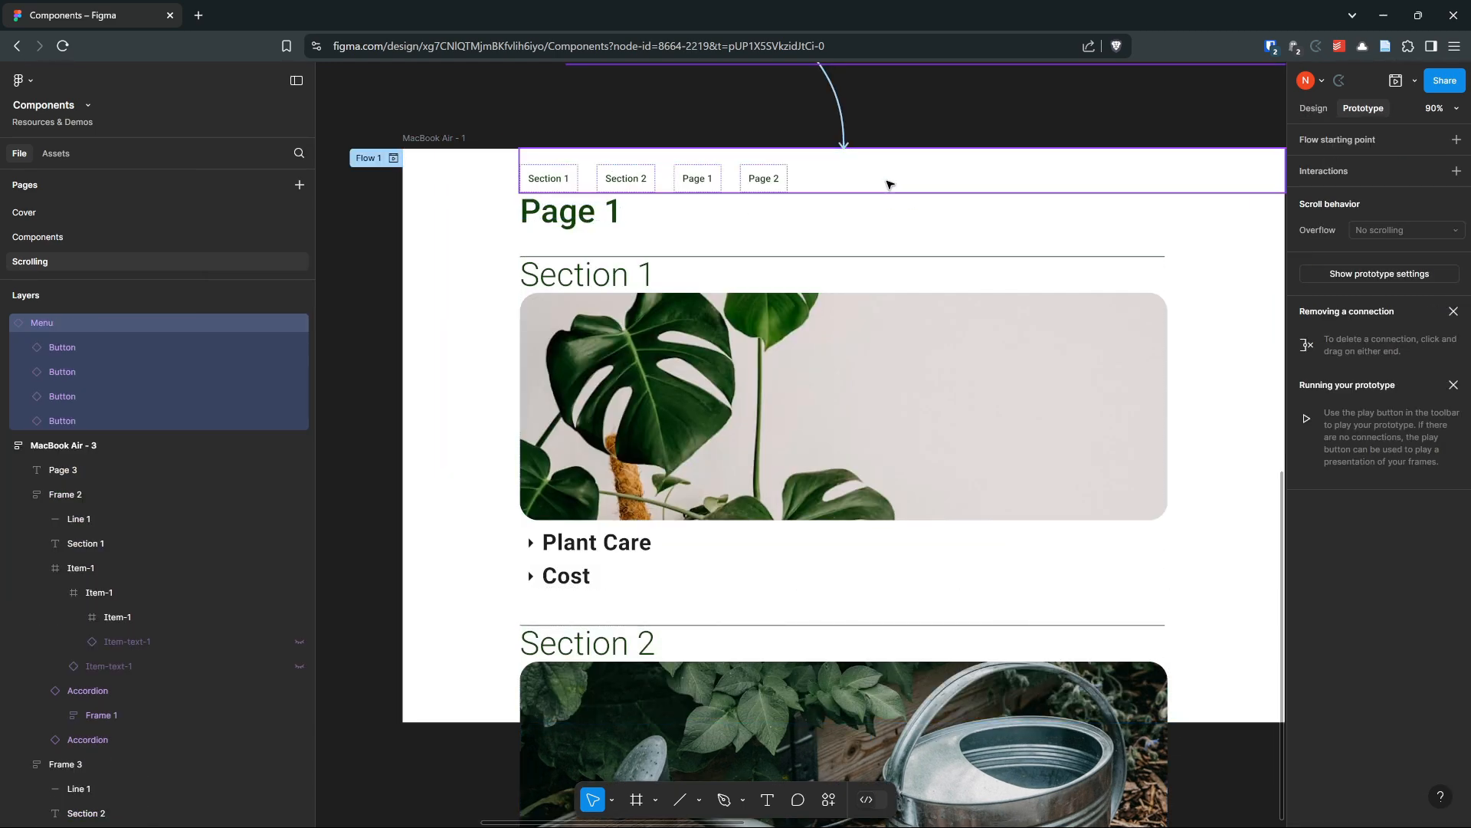
Preview MacBook Air - 1 in an enlarged window and test the Page 1, Page 2, Section 2 and Section 1 buttons
left_click(886, 184)
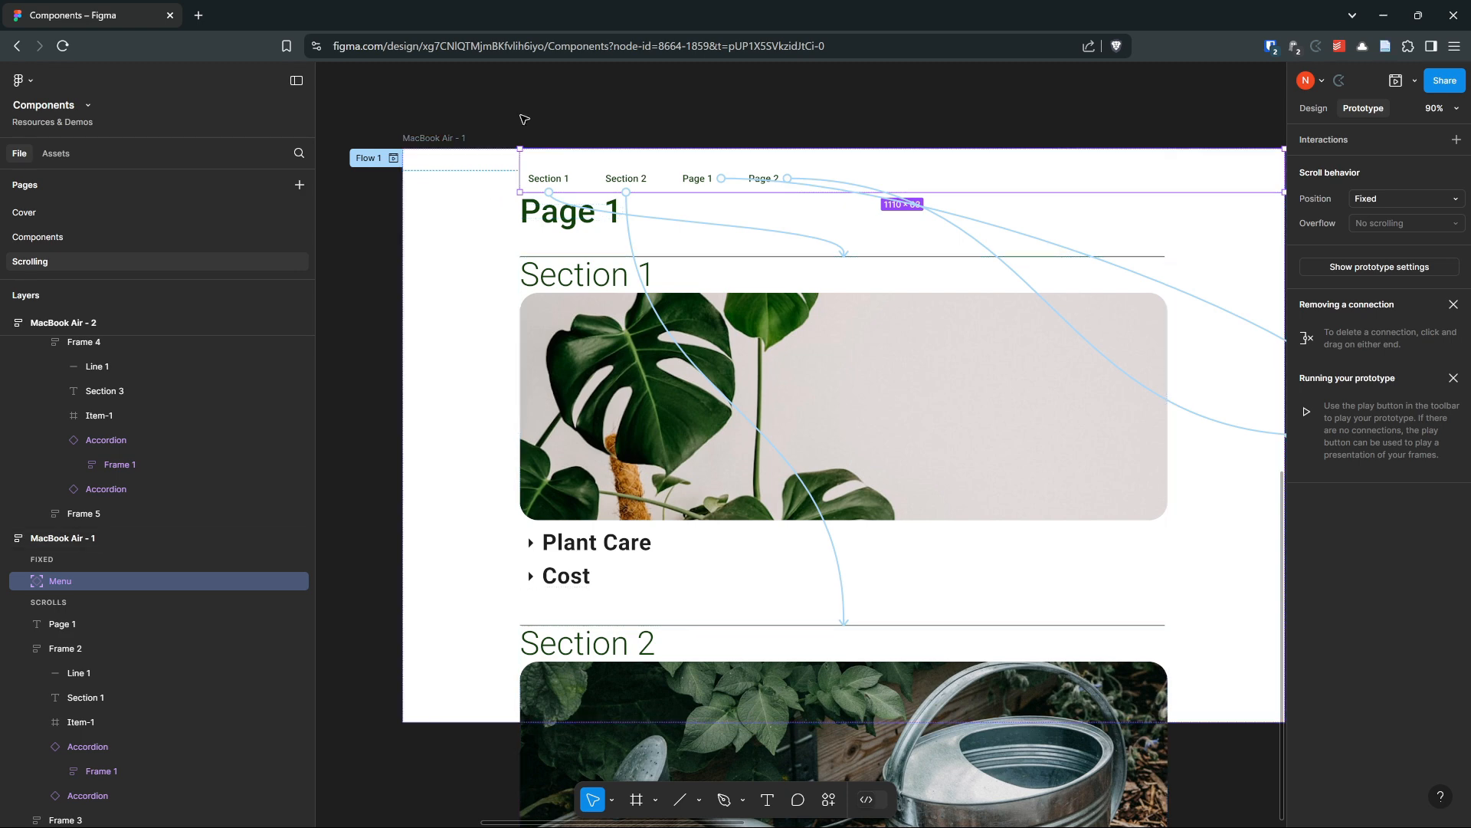
left_click(445, 138)
left_click(1396, 81)
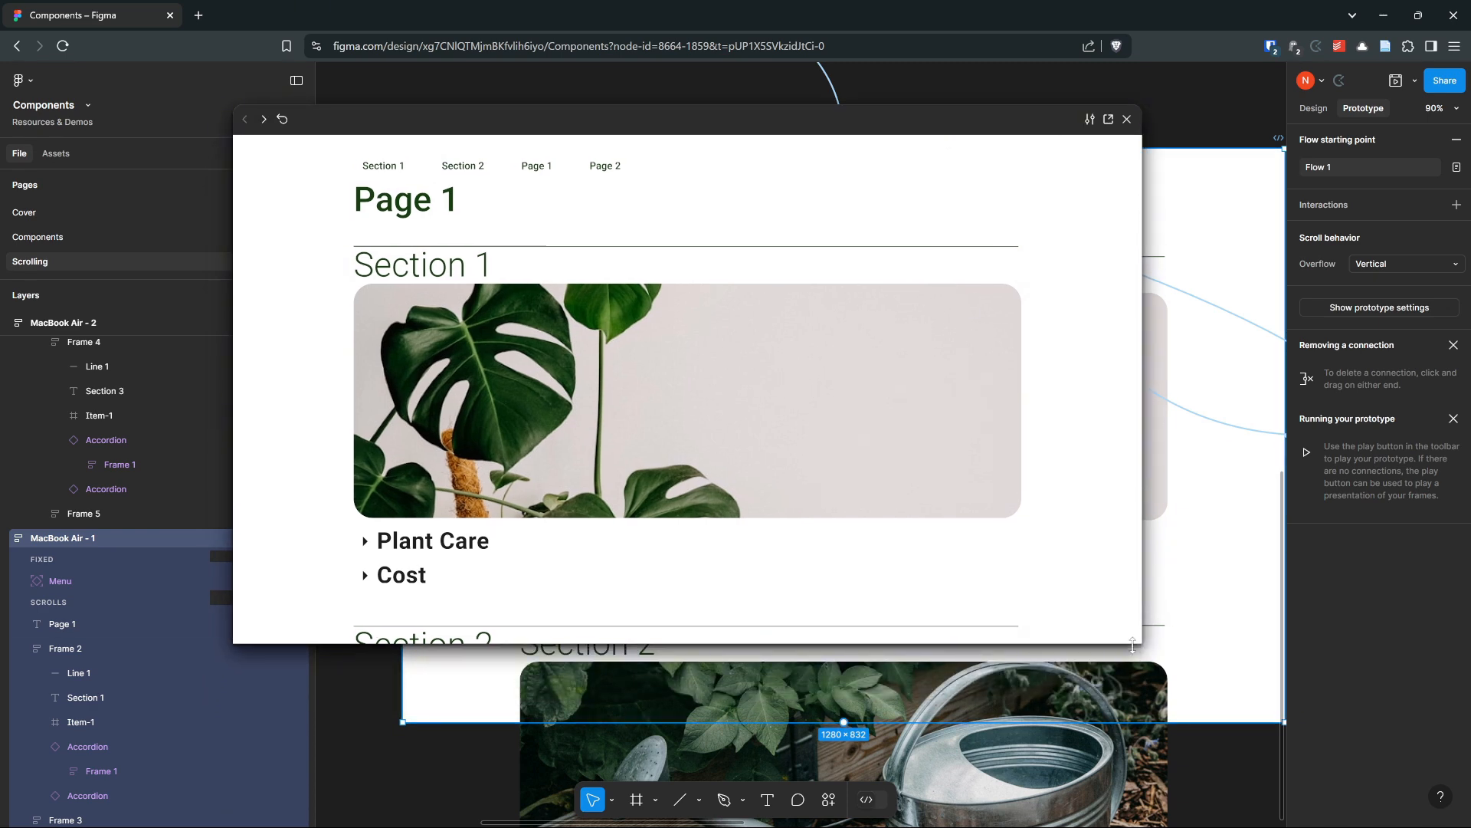
left_click_drag(1142, 644, 1324, 804)
left_click(688, 188)
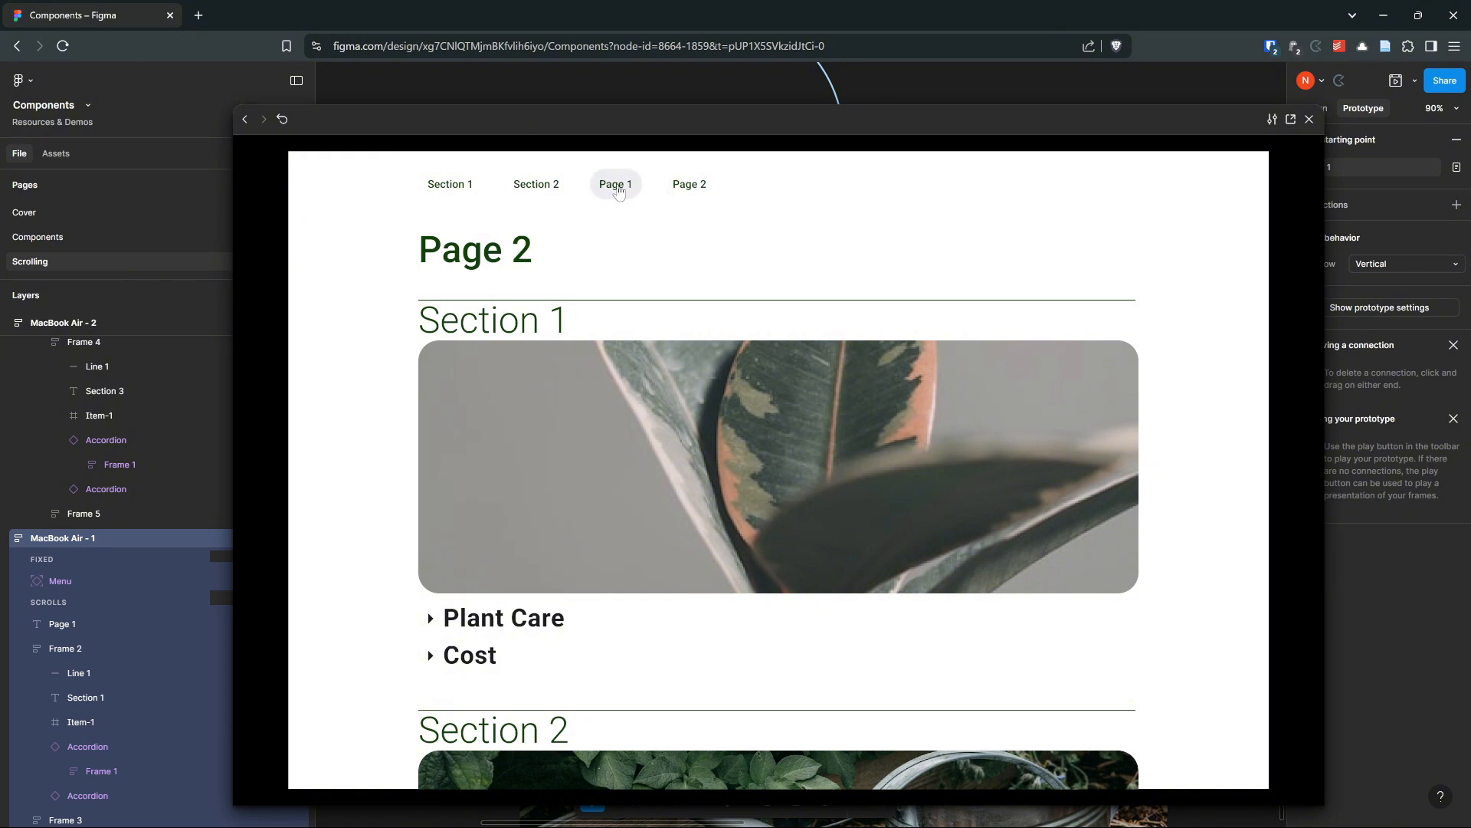
left_click(617, 188)
left_click(689, 187)
left_click(615, 188)
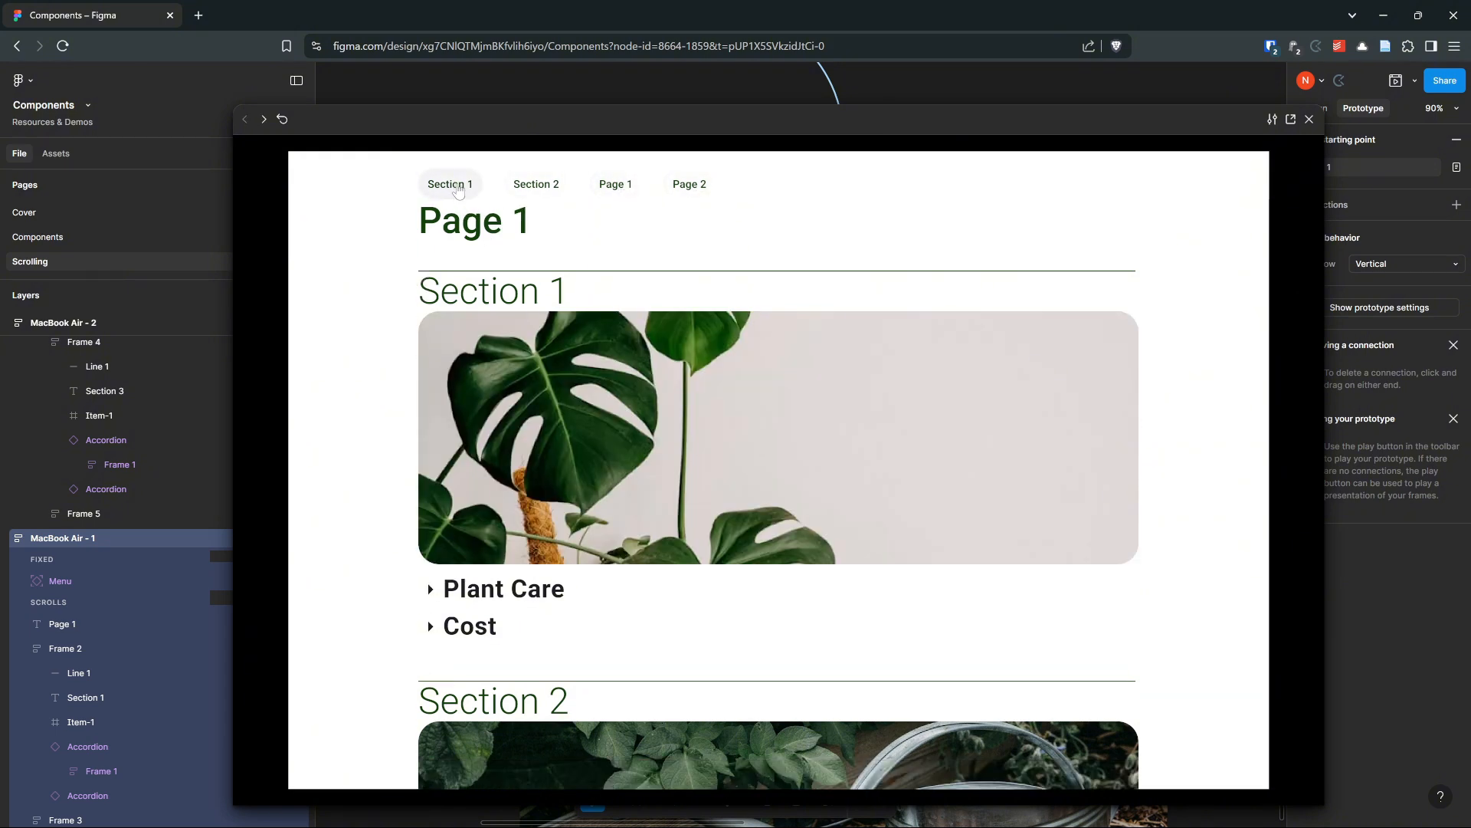
left_click(534, 190)
scroll(551, 268, "up", 1)
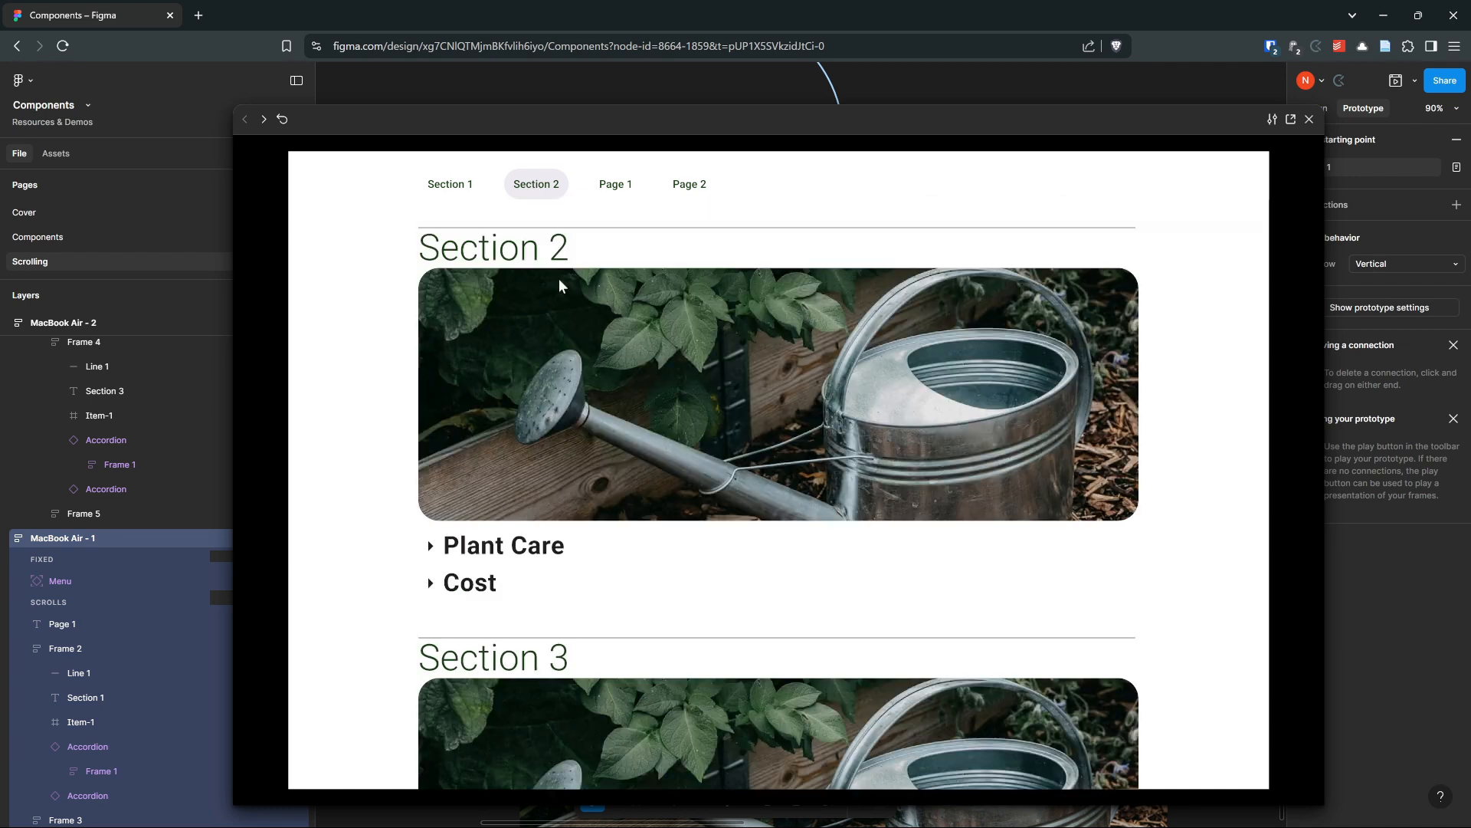
left_click(467, 188)
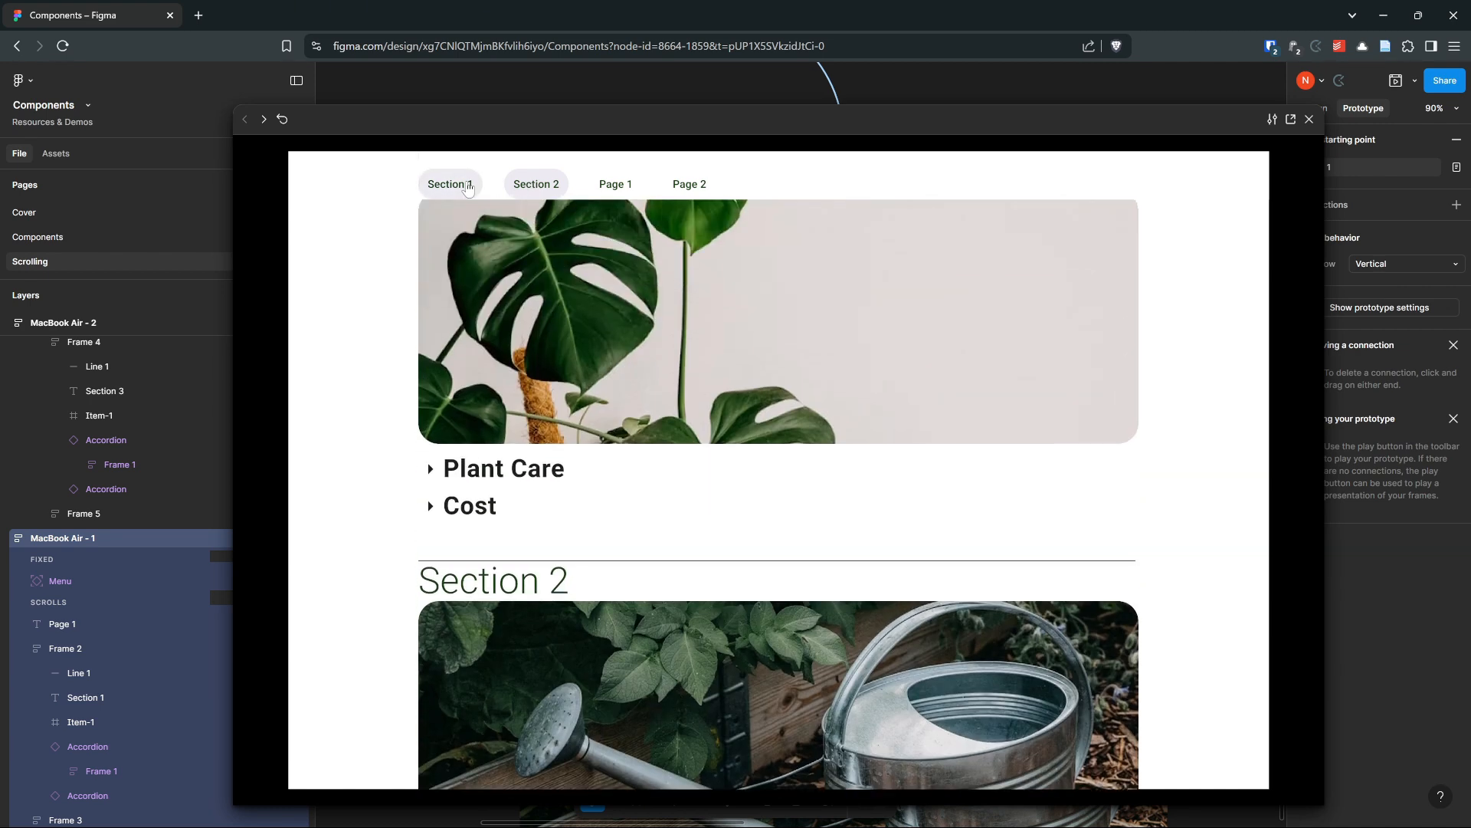
Test the Section 2, Section 1, Page 2 and Page 1 menu buttons again in the preview, then close it
left_click(541, 188)
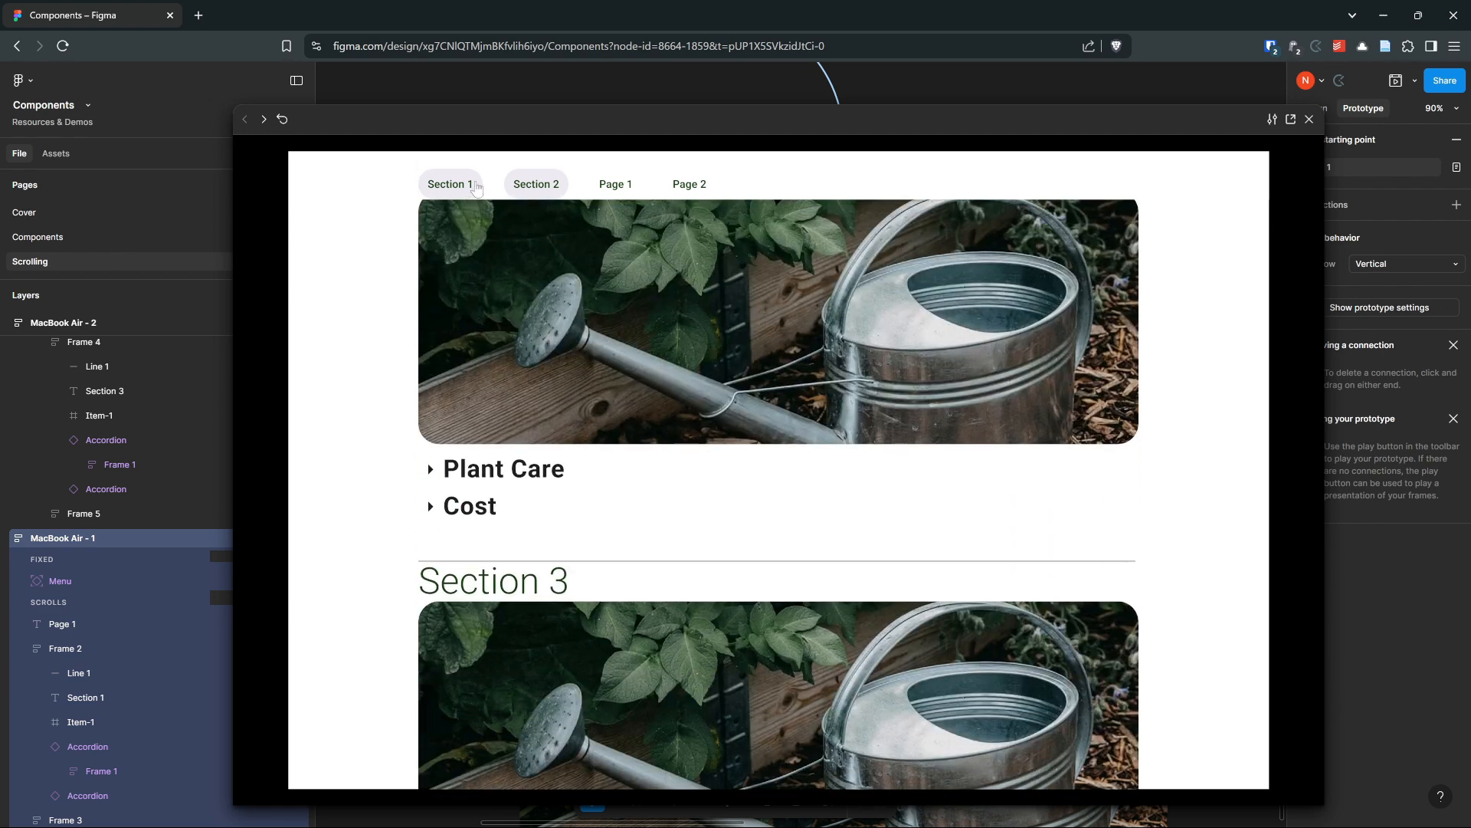
left_click(452, 188)
left_click(689, 188)
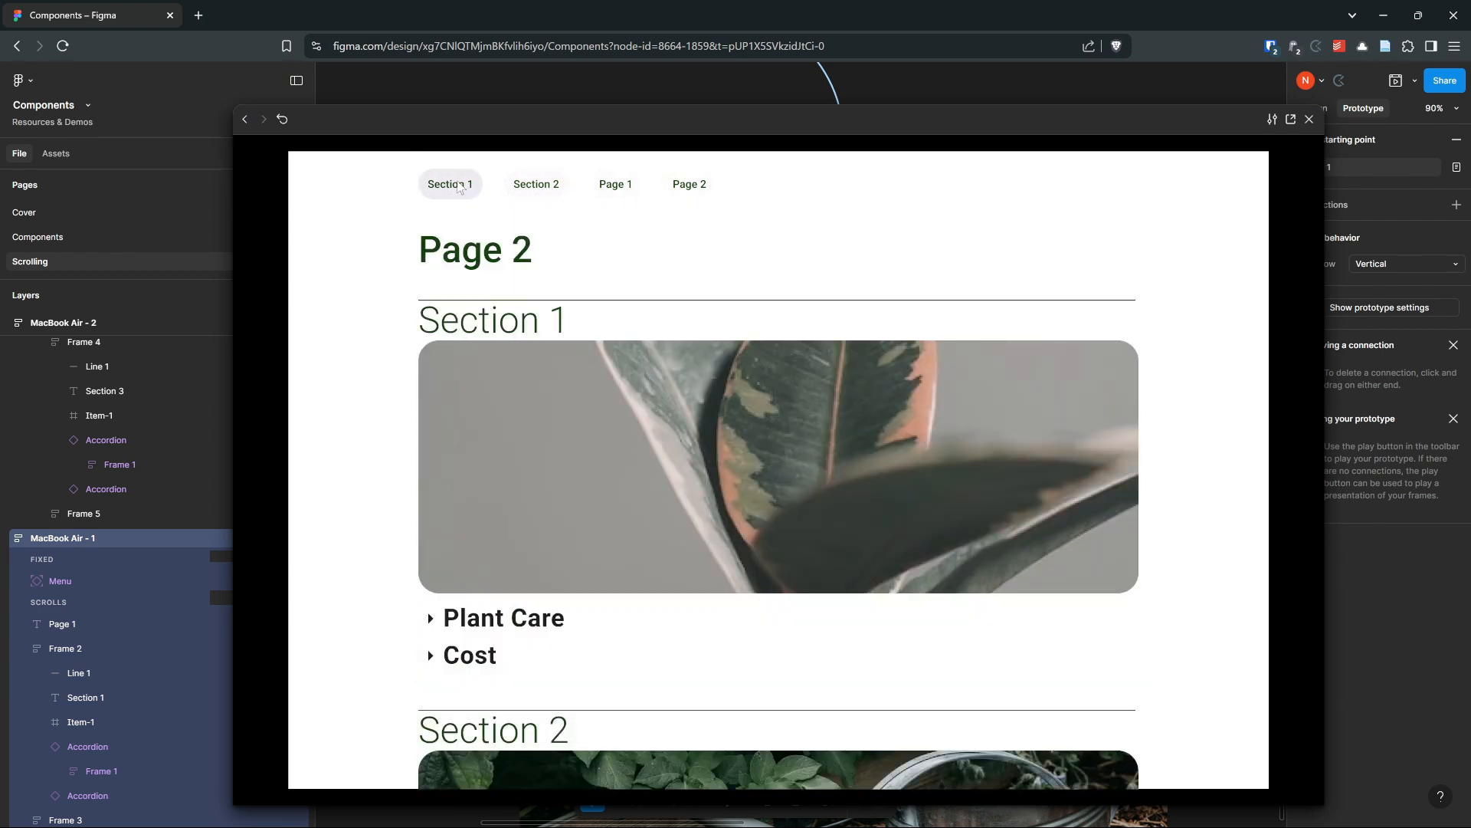
left_click(617, 188)
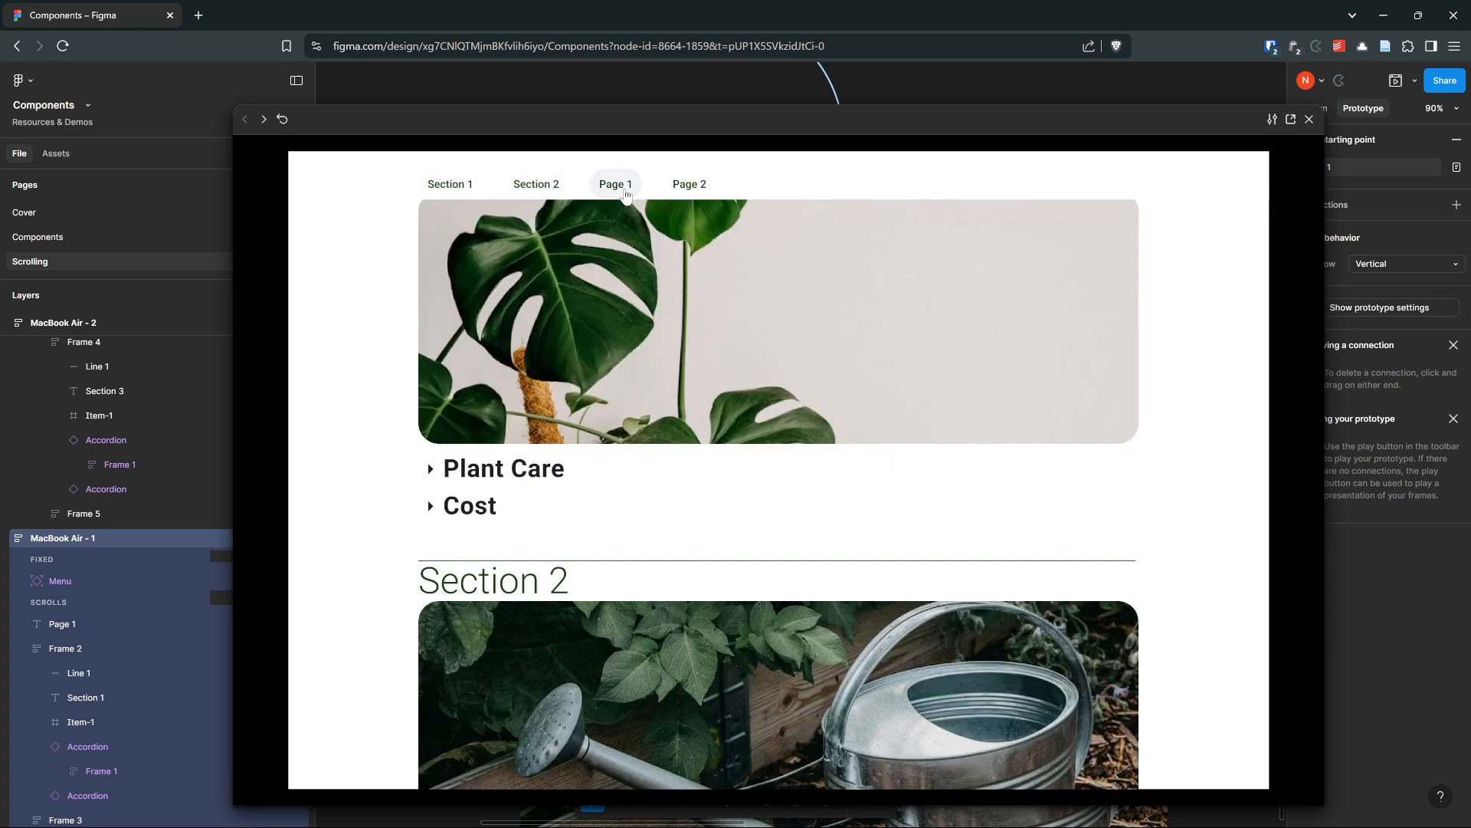
scroll(1078, 414, "up", 2)
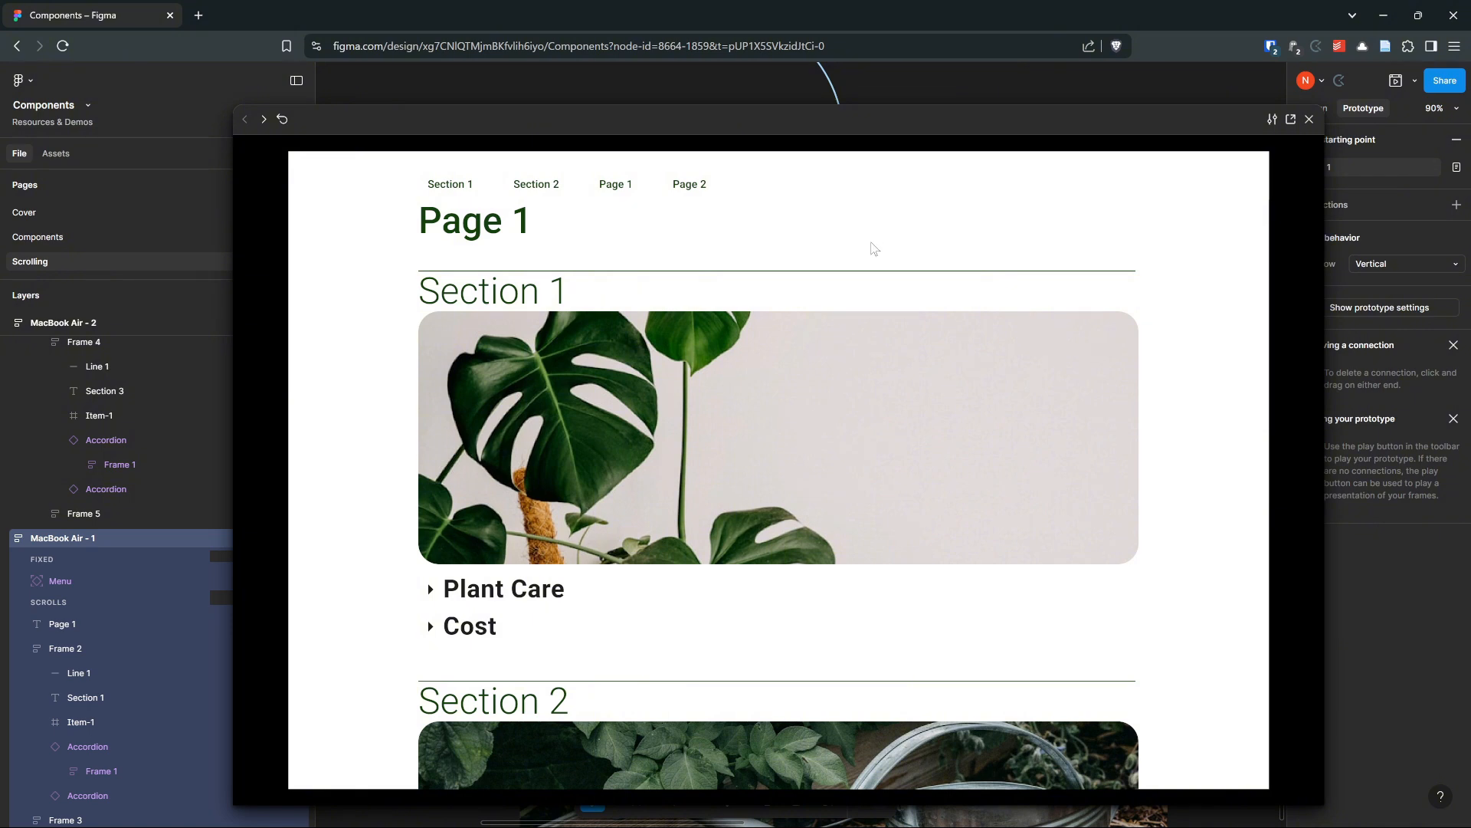
left_click(1309, 118)
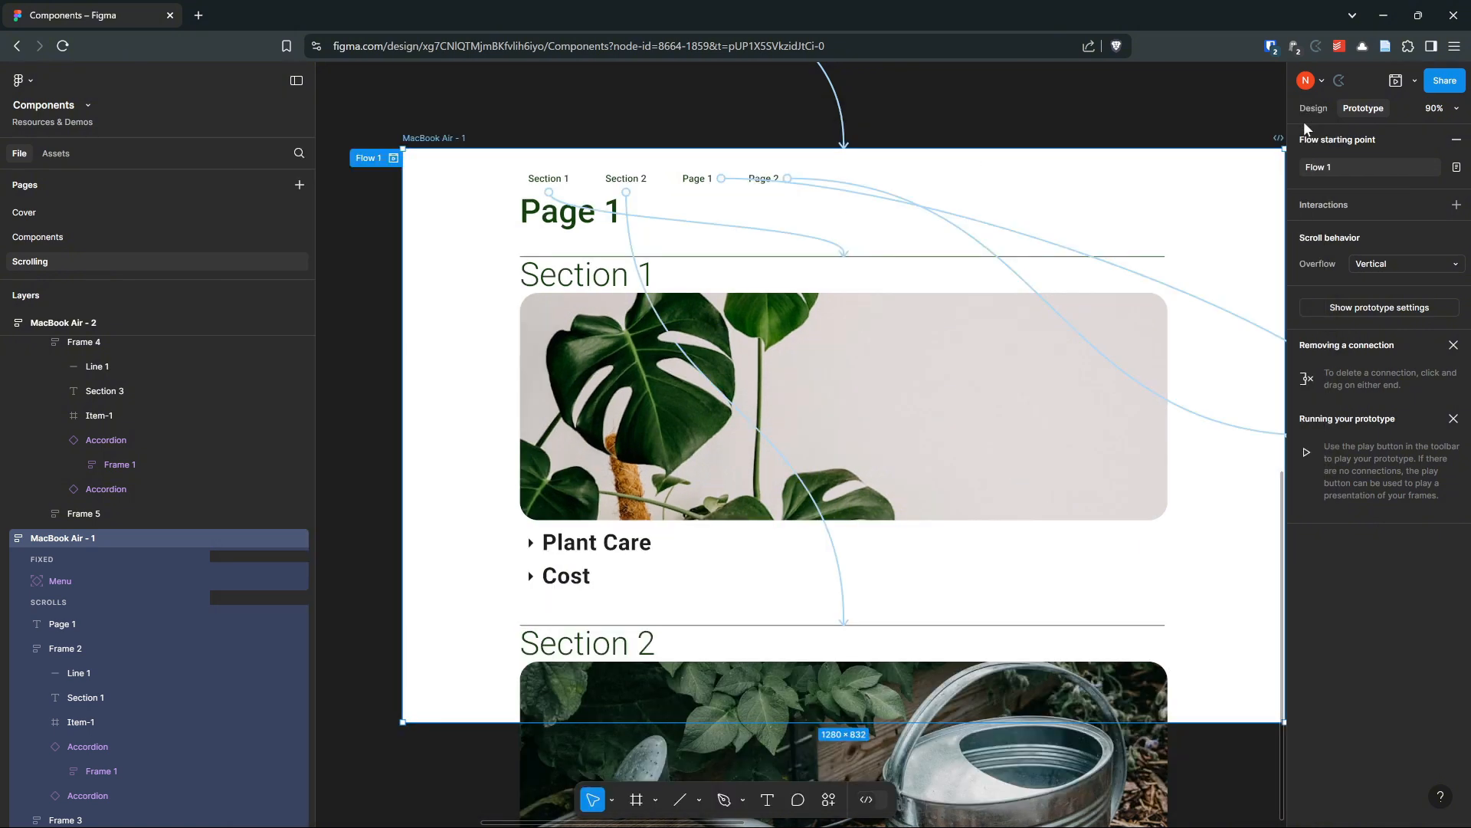
scroll(887, 323, "down", 5)
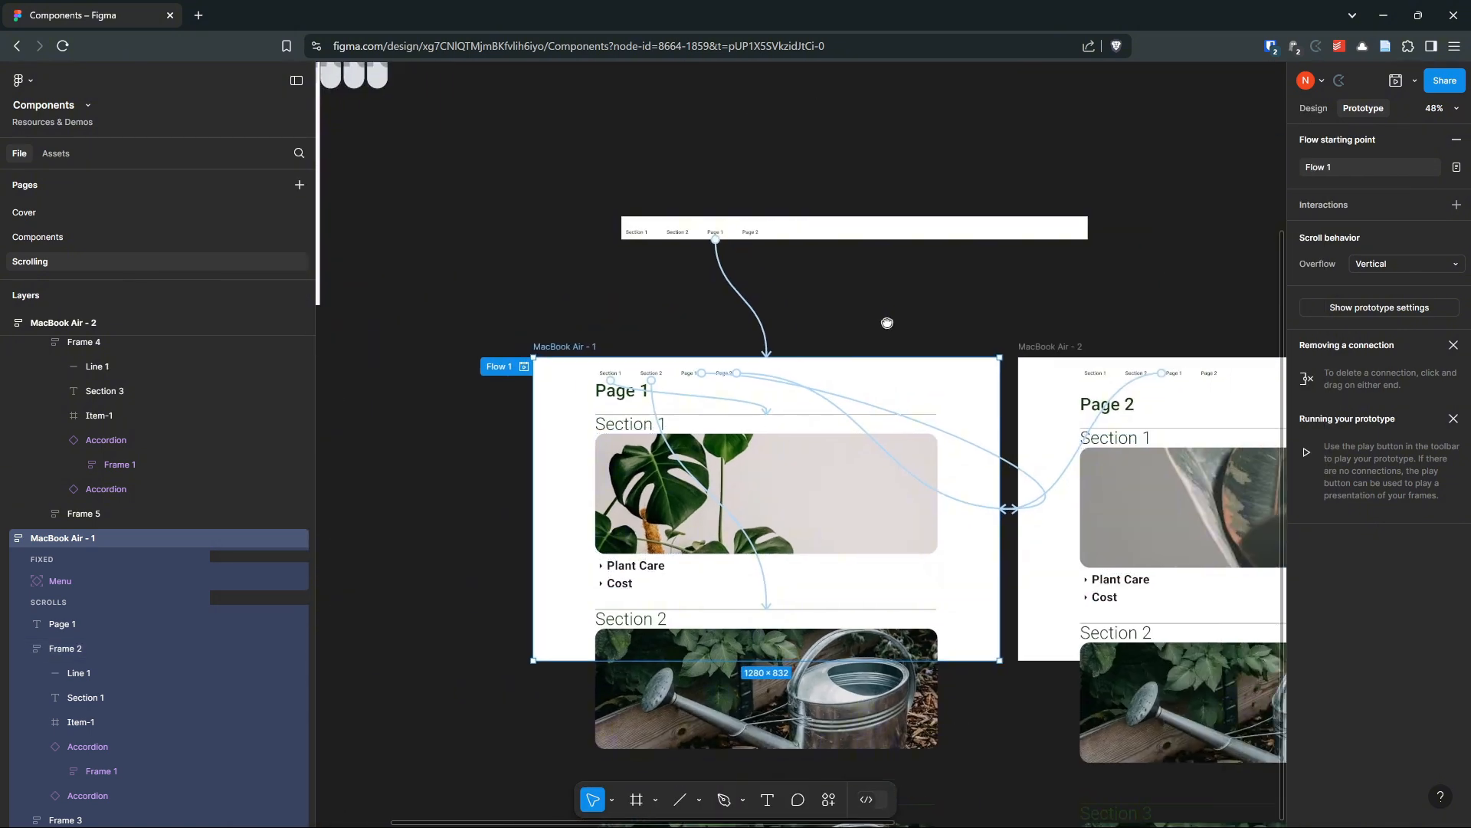
left_click_drag(887, 322, 780, 318)
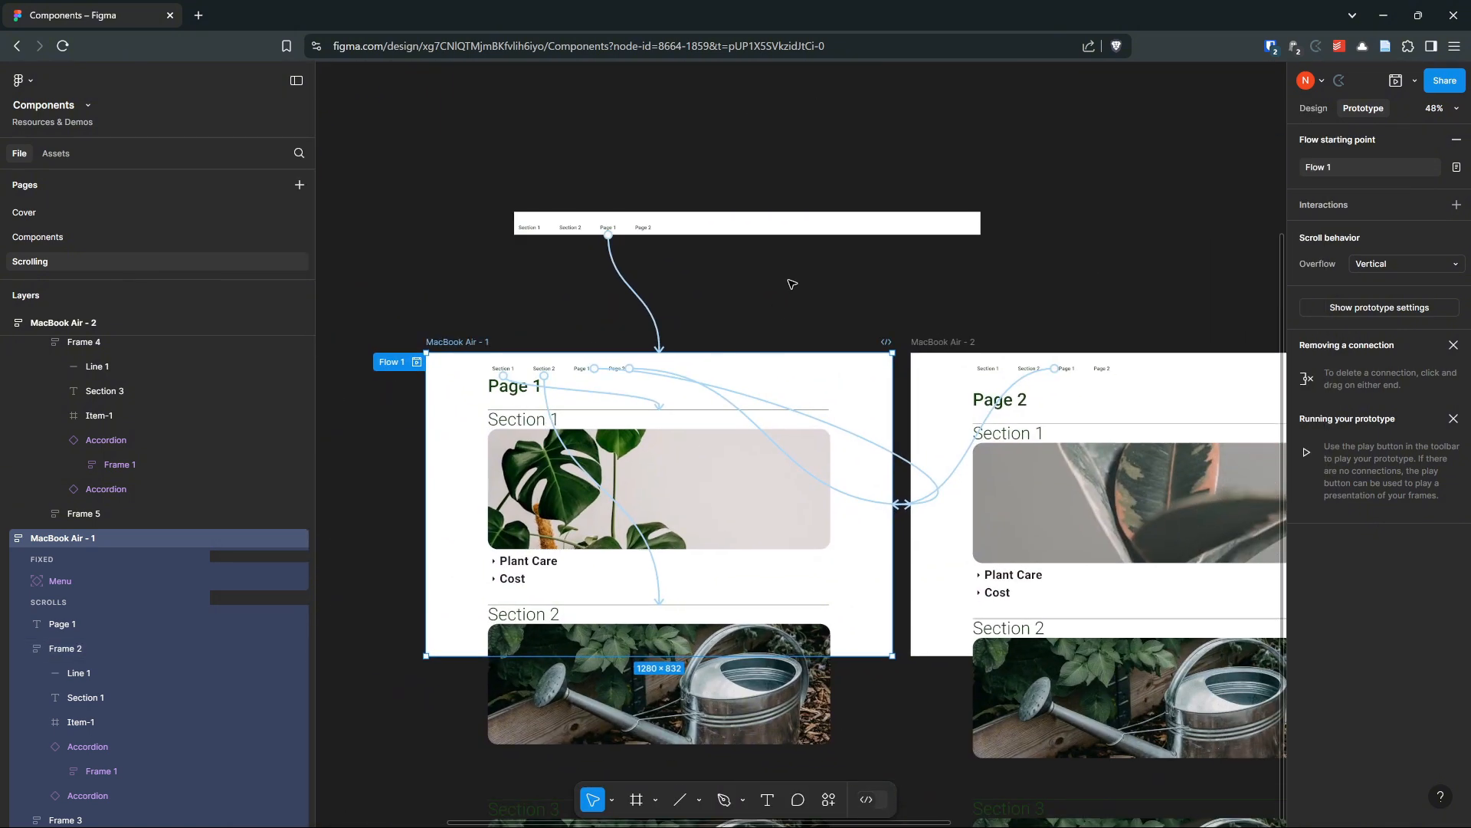
left_click(788, 286)
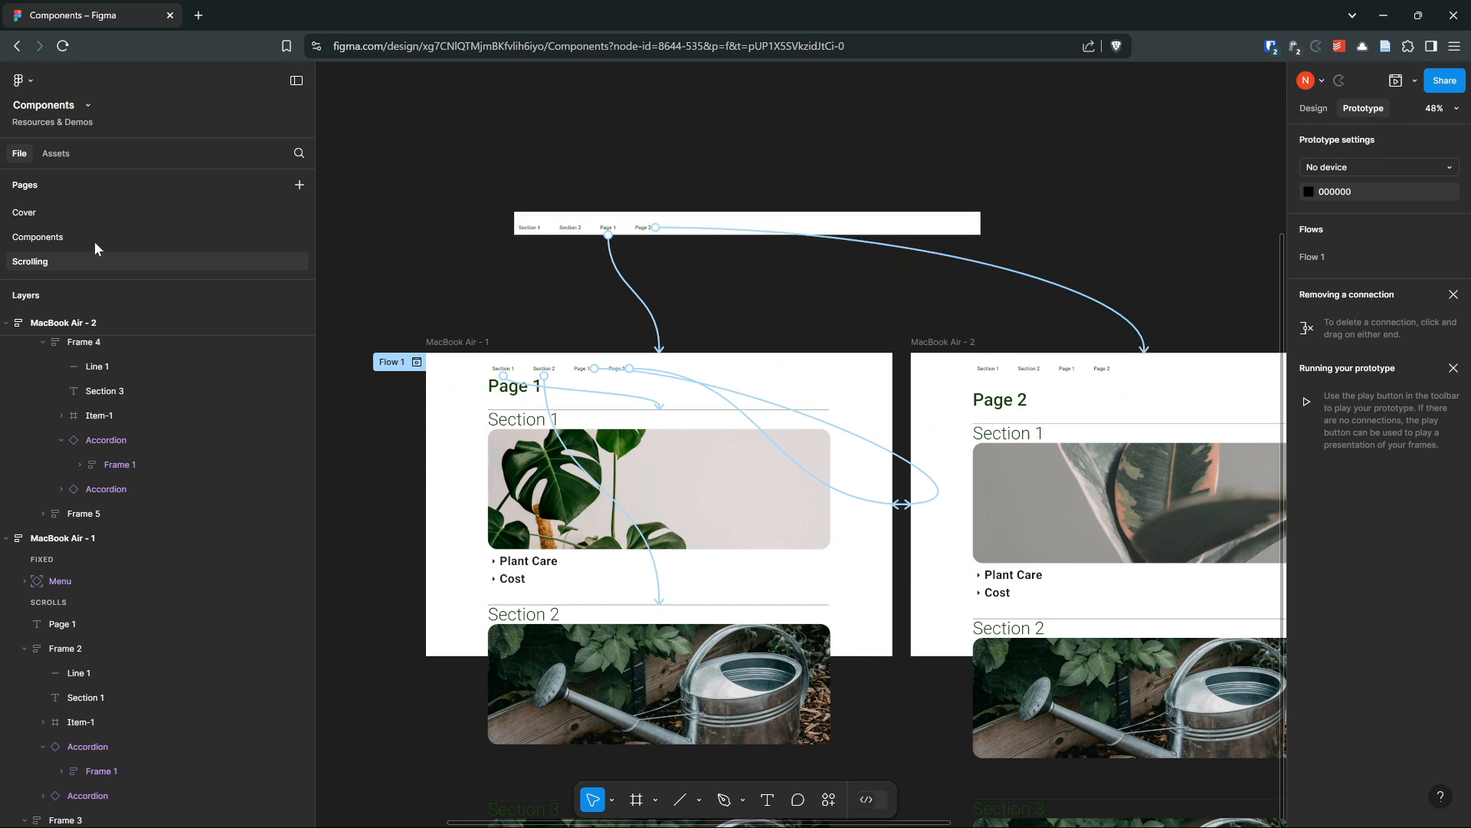
left_click_drag(1005, 342, 966, 287)
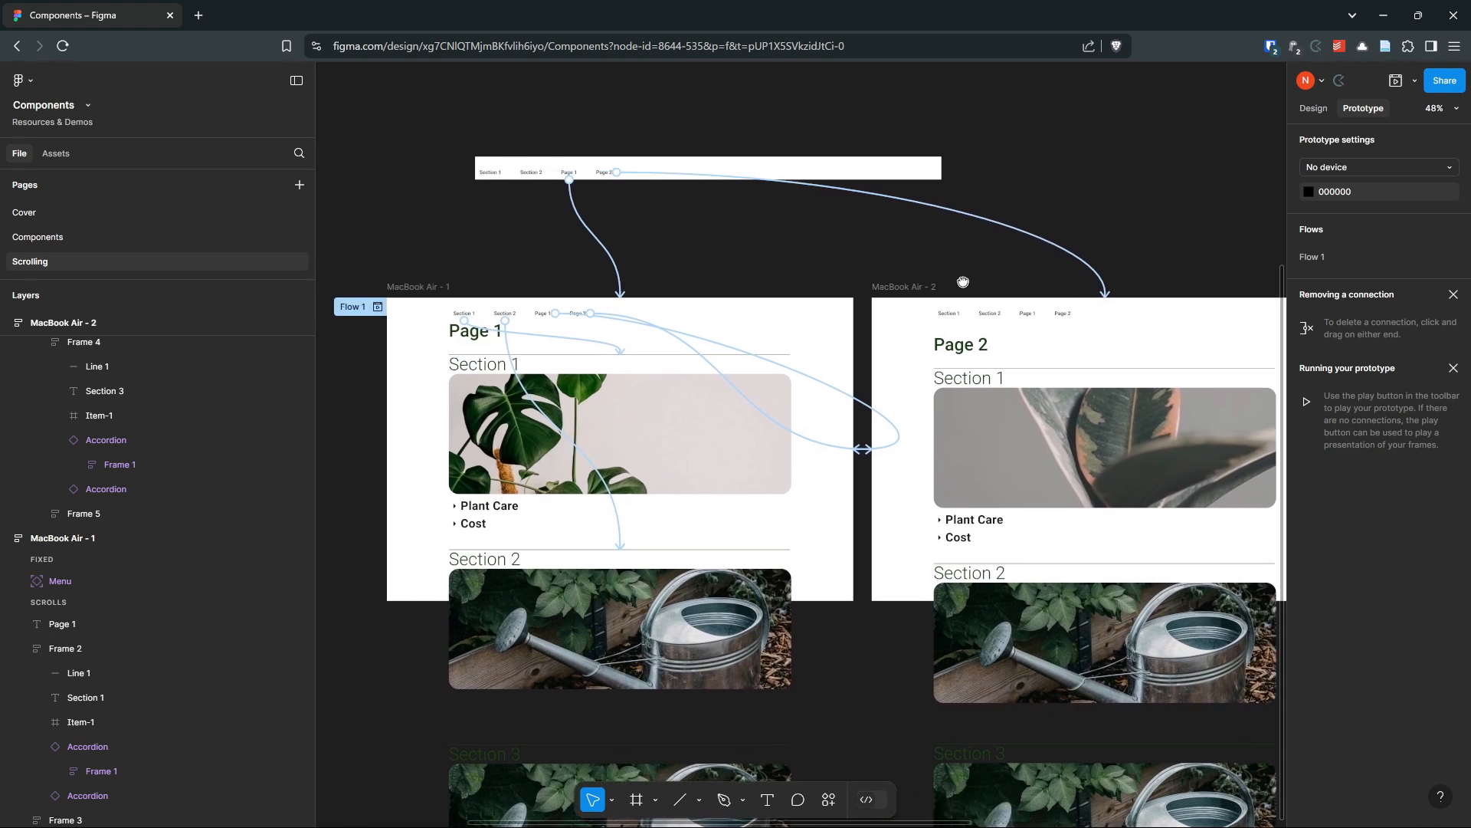